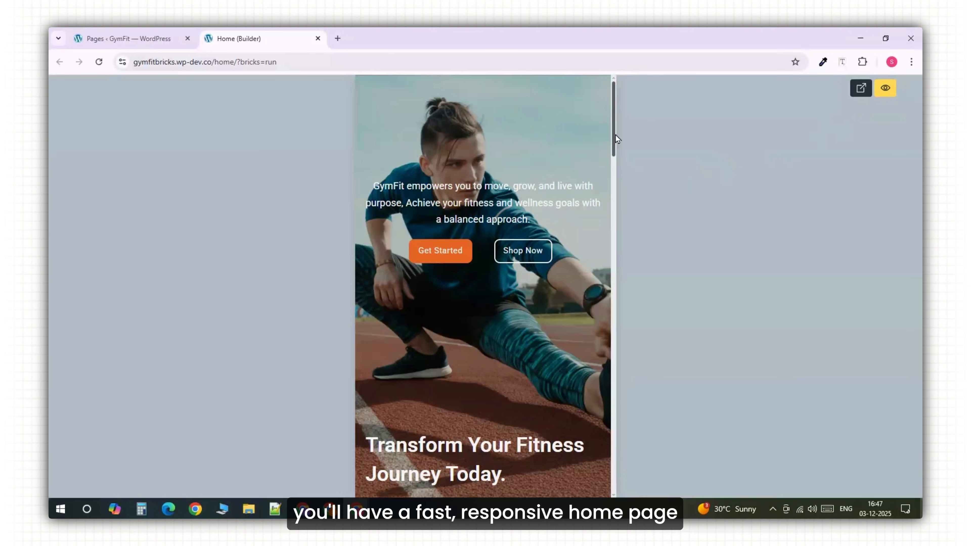
pyautogui.moveTo(615, 138); pyautogui.dragTo(617, 186)
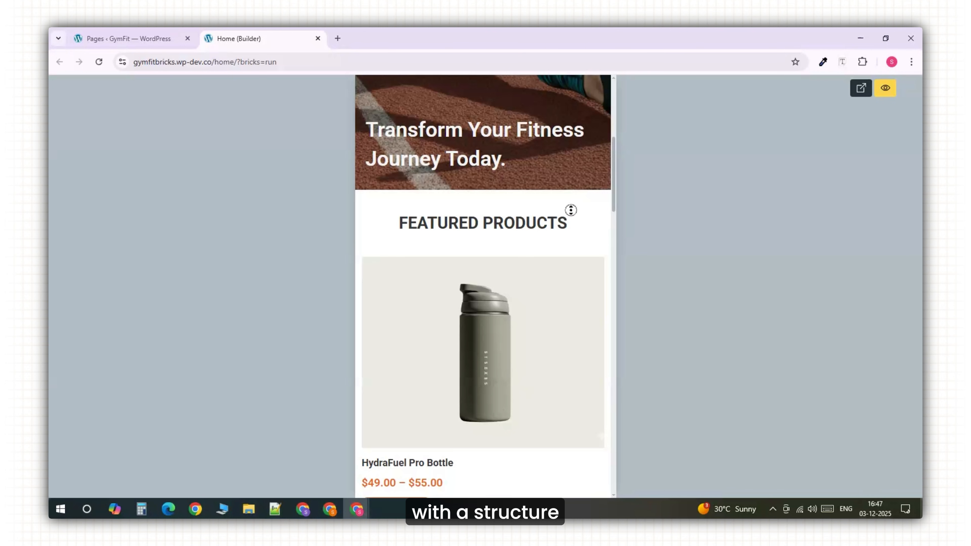
pyautogui.scroll(8, 572, 210)
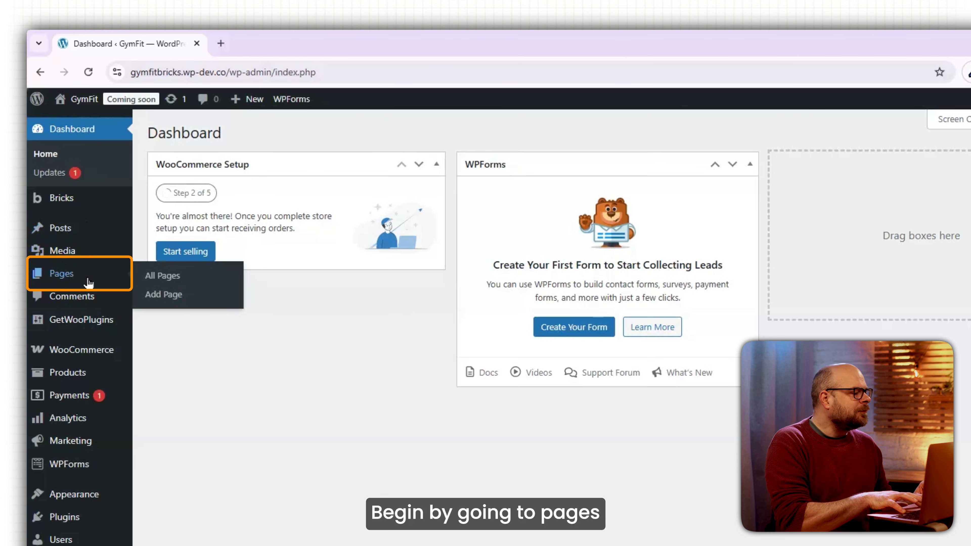
# Create and publish a new page titled "Home" and open it in the Bricks editor
pyautogui.click(82, 275)
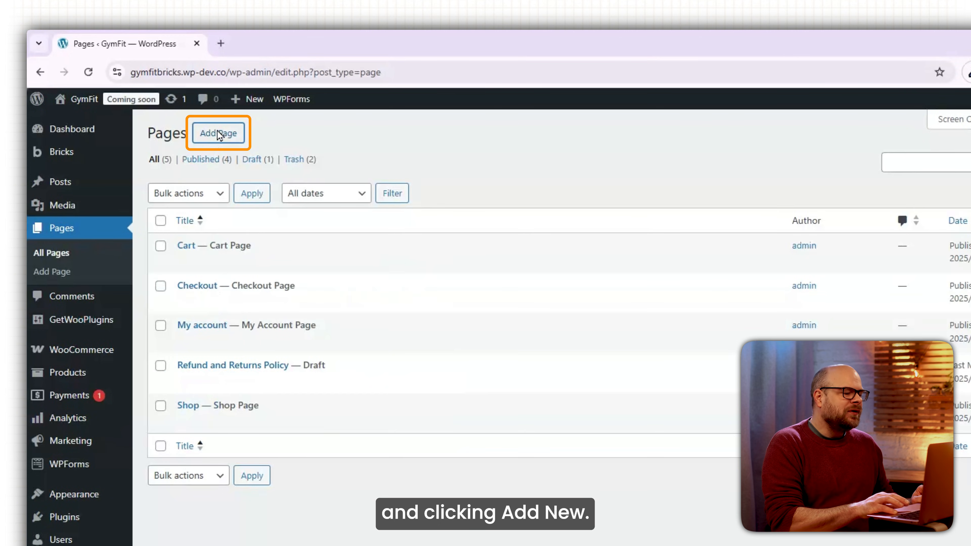
pyautogui.click(219, 134)
pyautogui.write('Home')
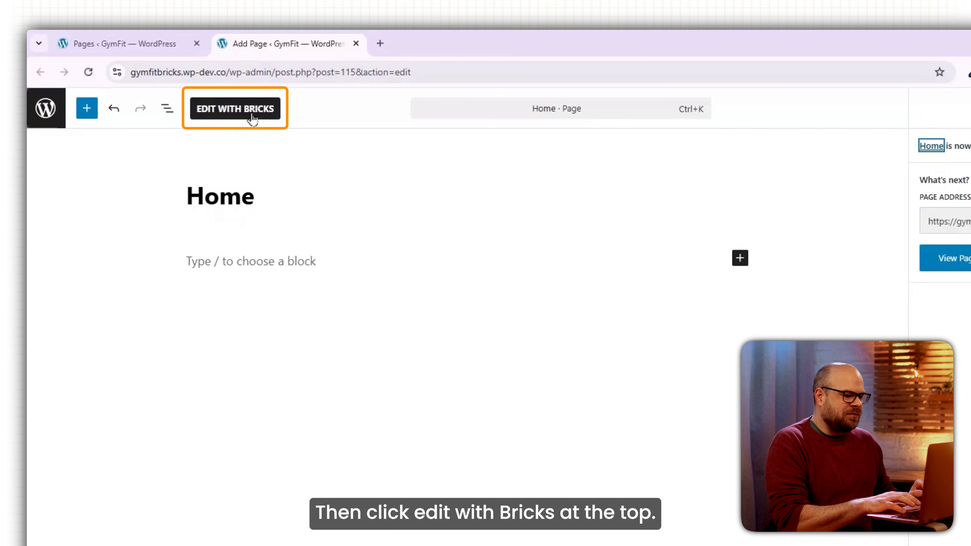
pyautogui.click(250, 119)
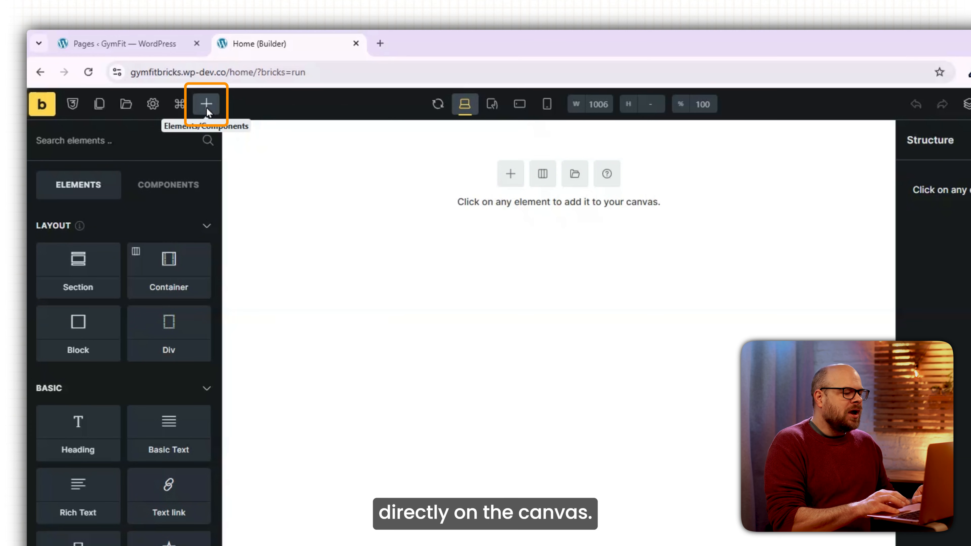
# Add a section to the empty canvas and look through its content, layout, background, border and gradient settings
pyautogui.click(509, 174)
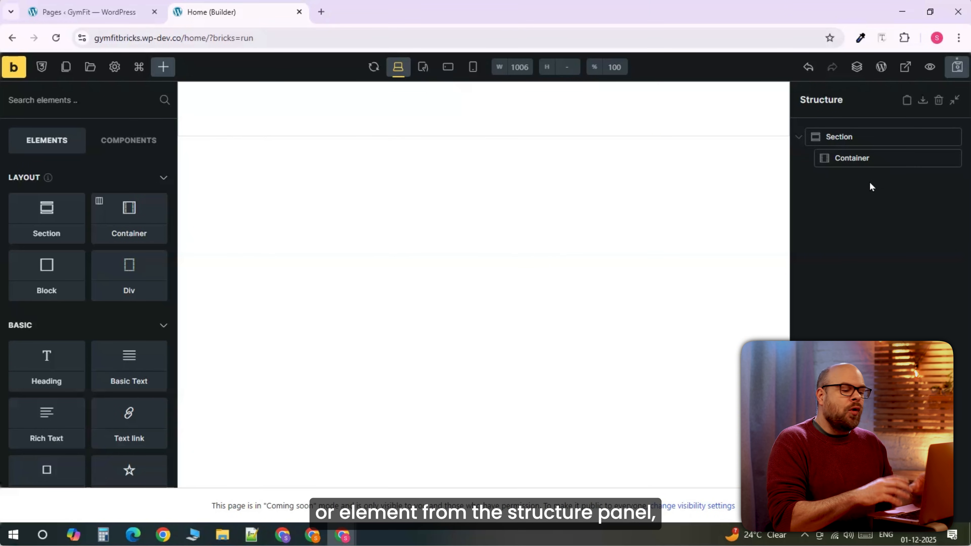
pyautogui.click(839, 137)
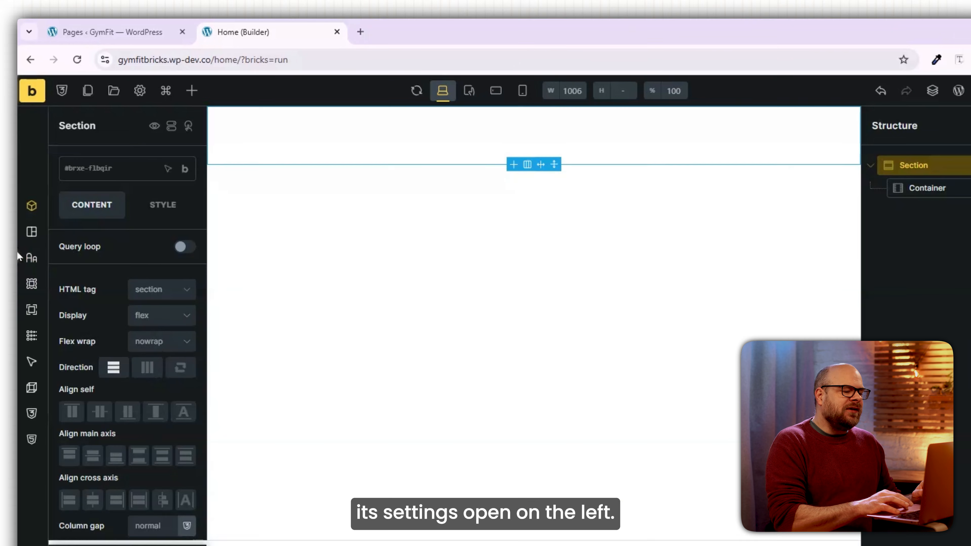
pyautogui.click(14, 224)
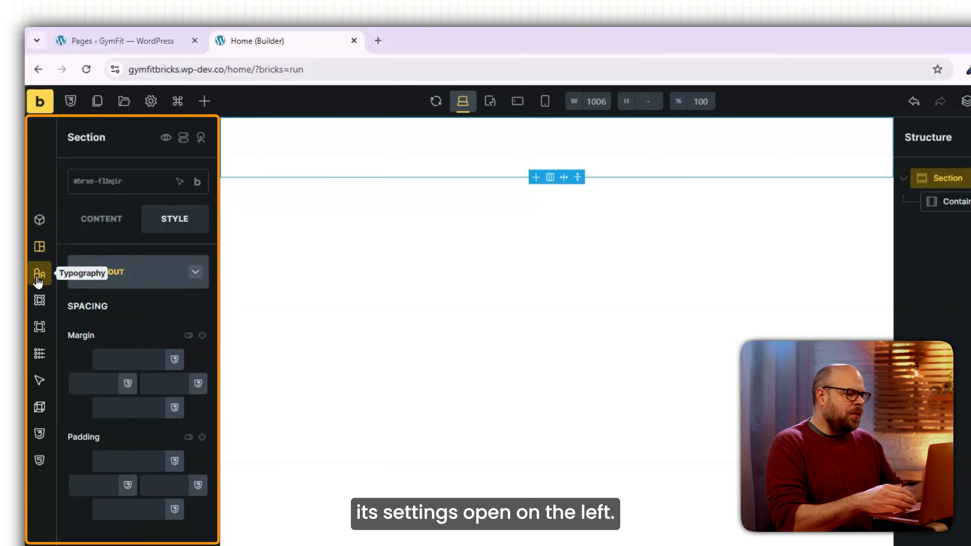
pyautogui.click(39, 301)
pyautogui.click(40, 329)
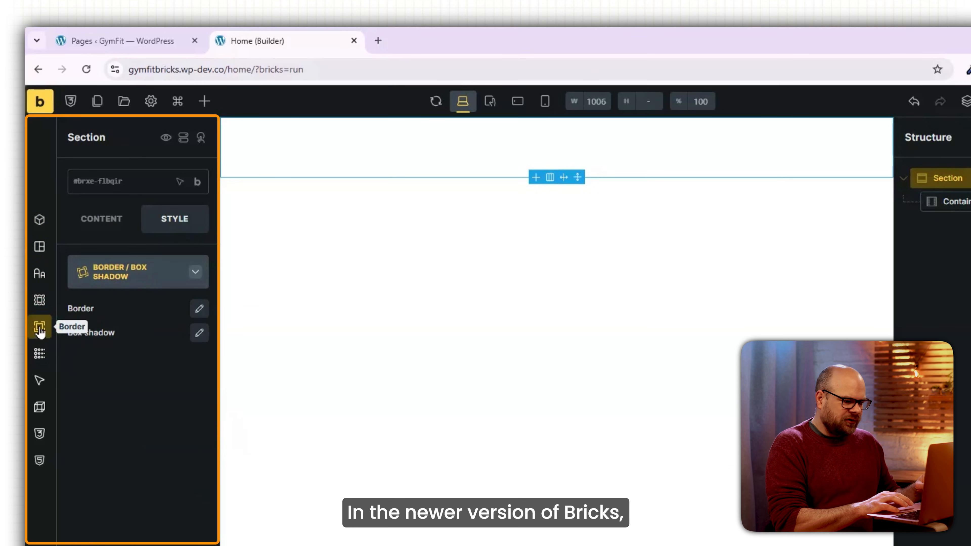
pyautogui.click(40, 353)
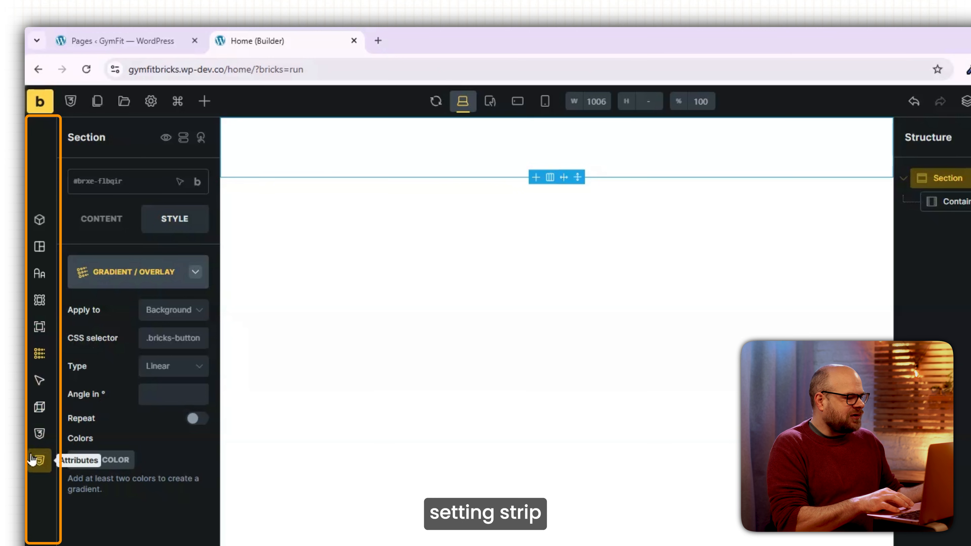
pyautogui.click(40, 219)
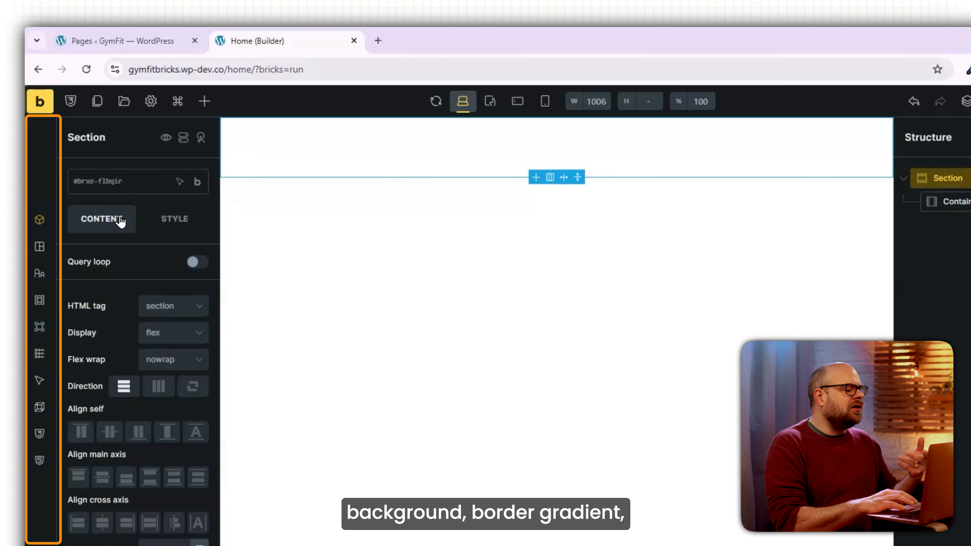
pyautogui.click(175, 219)
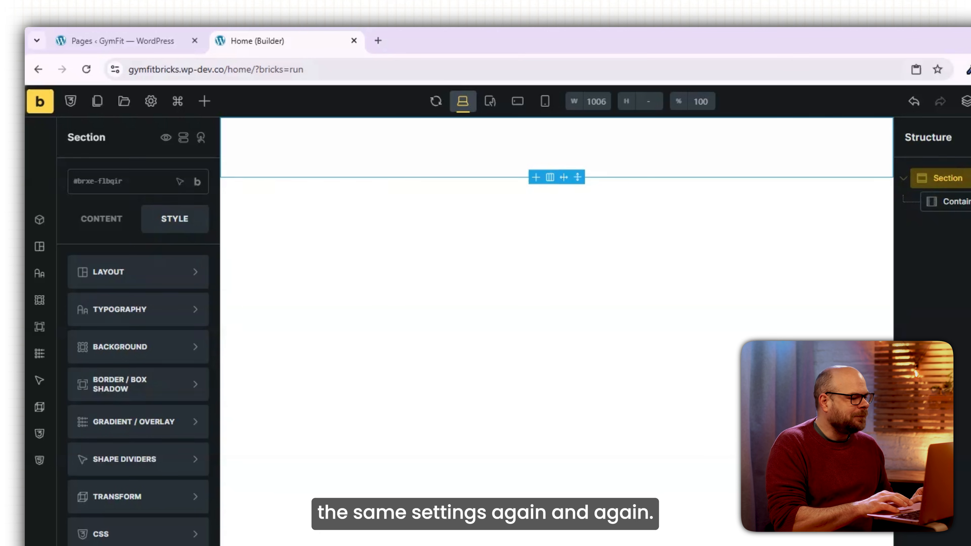
# Create a new theme style named "New Style"
pyautogui.click(151, 101)
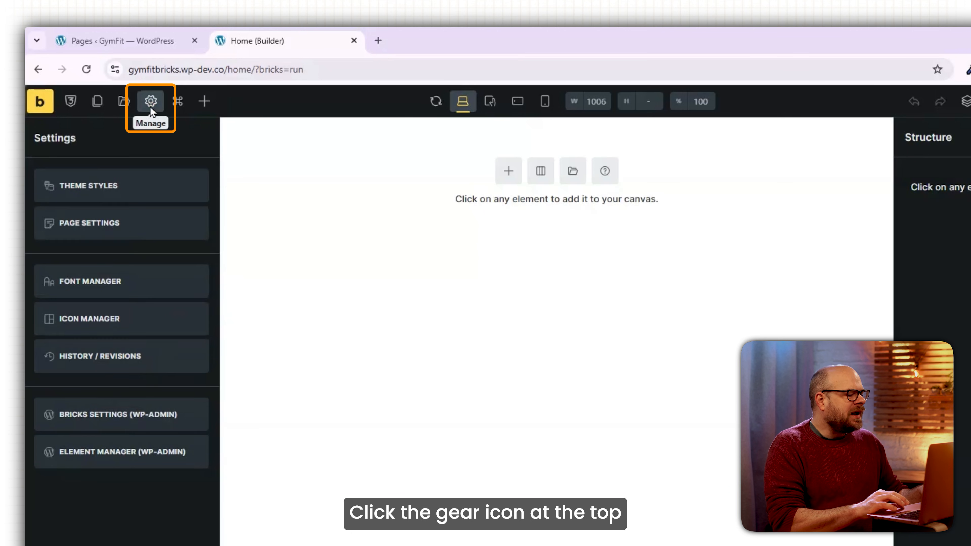
pyautogui.click(118, 186)
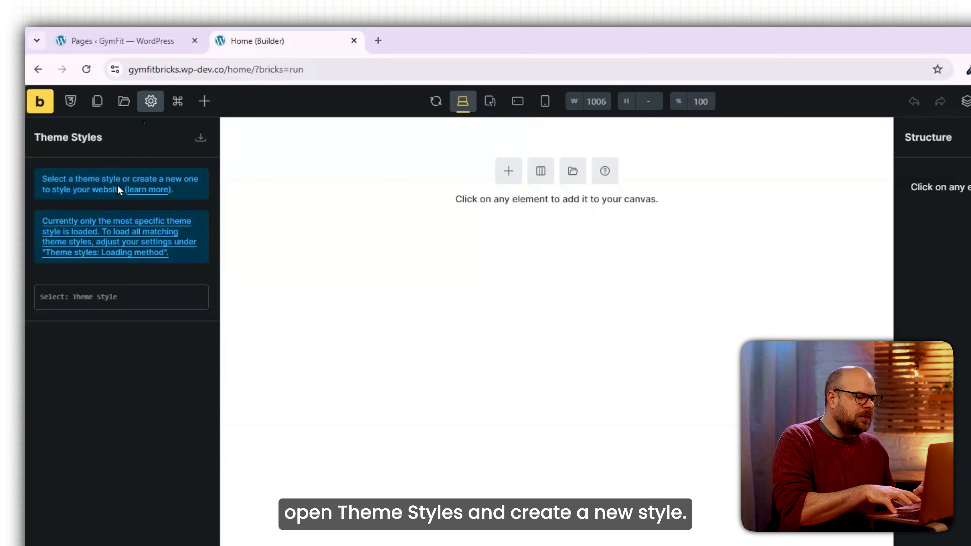
pyautogui.click(107, 306)
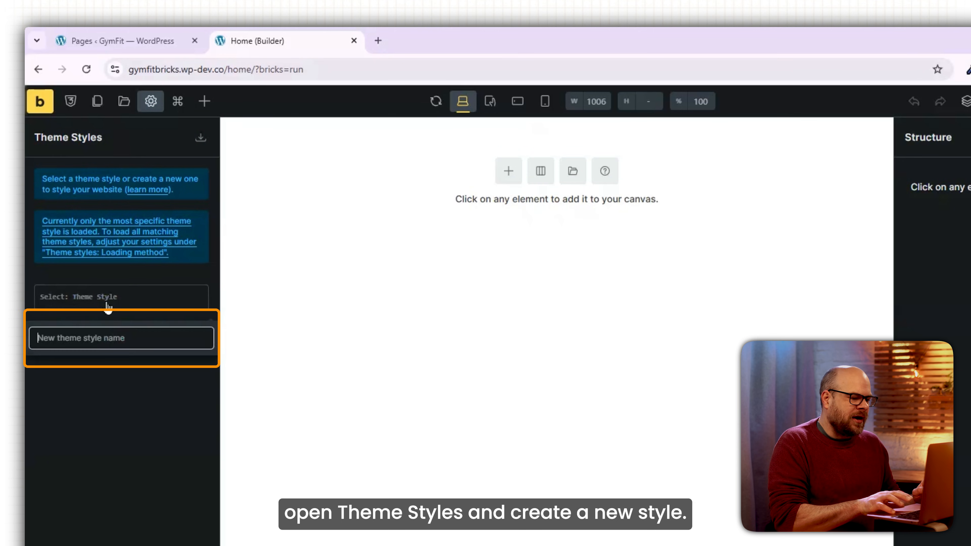
pyautogui.write('New Style')
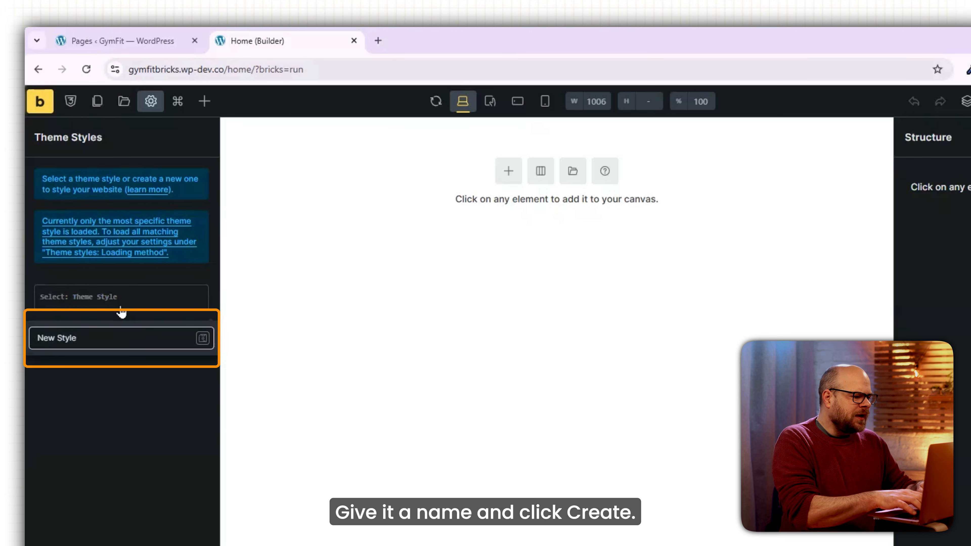
pyautogui.click(205, 342)
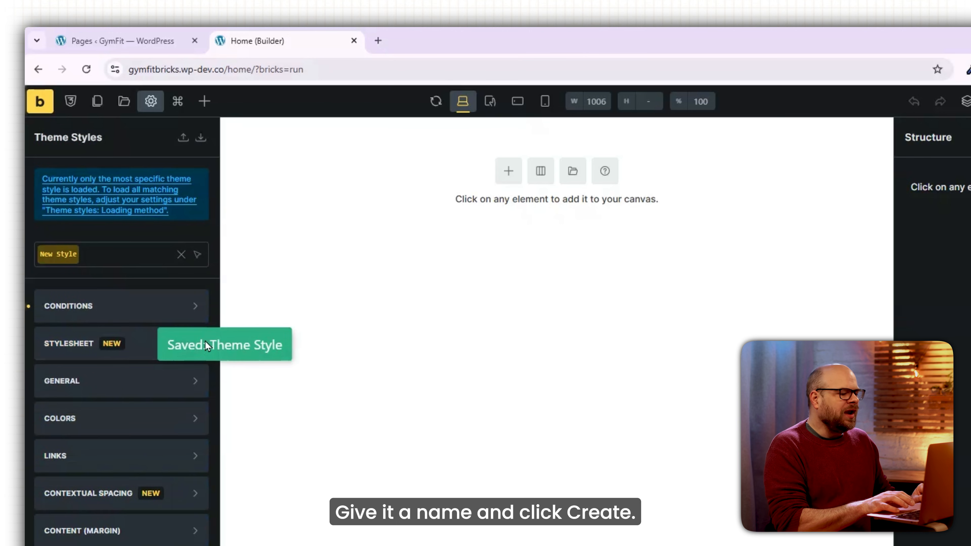
# Set the theme style's primary color to #e66323
pyautogui.click(204, 236)
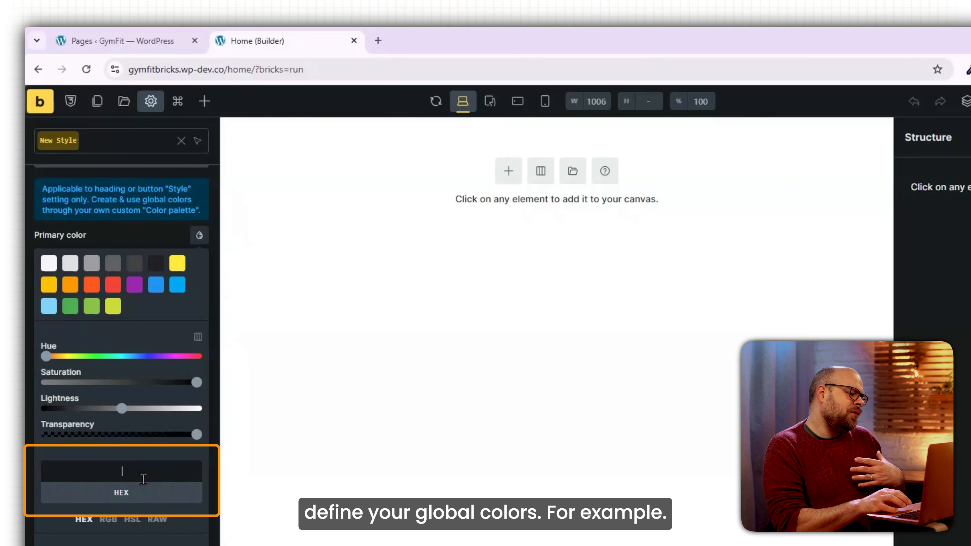
pyautogui.write('#e66323')
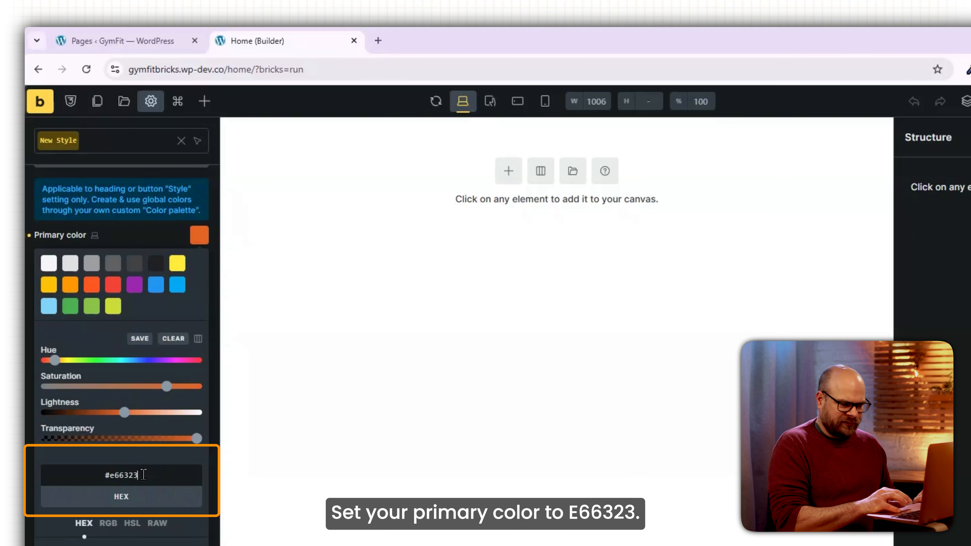
pyautogui.click(25, 398)
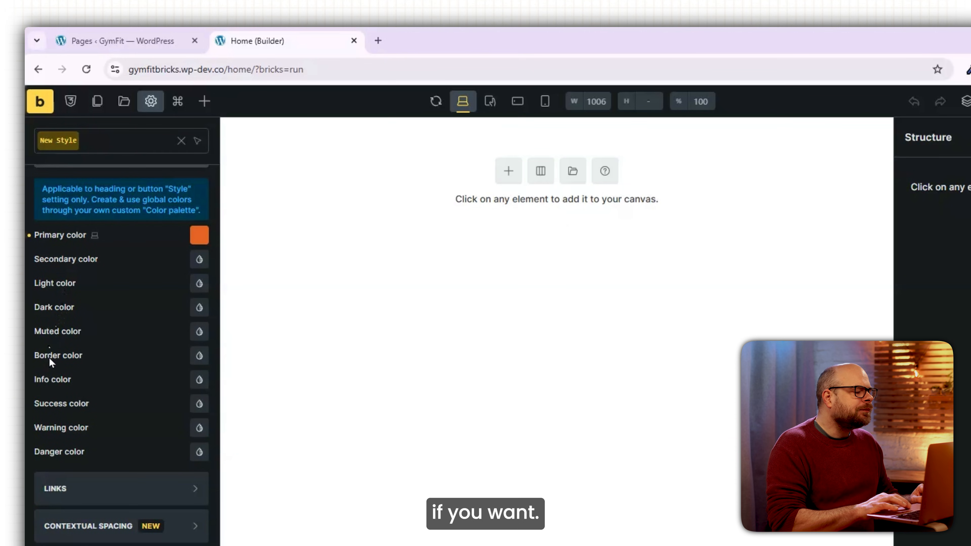
# Set the font family of all headings and of the body text to Roboto in the theme style's typography
pyautogui.scroll(-3, 49, 357)
pyautogui.click(106, 512)
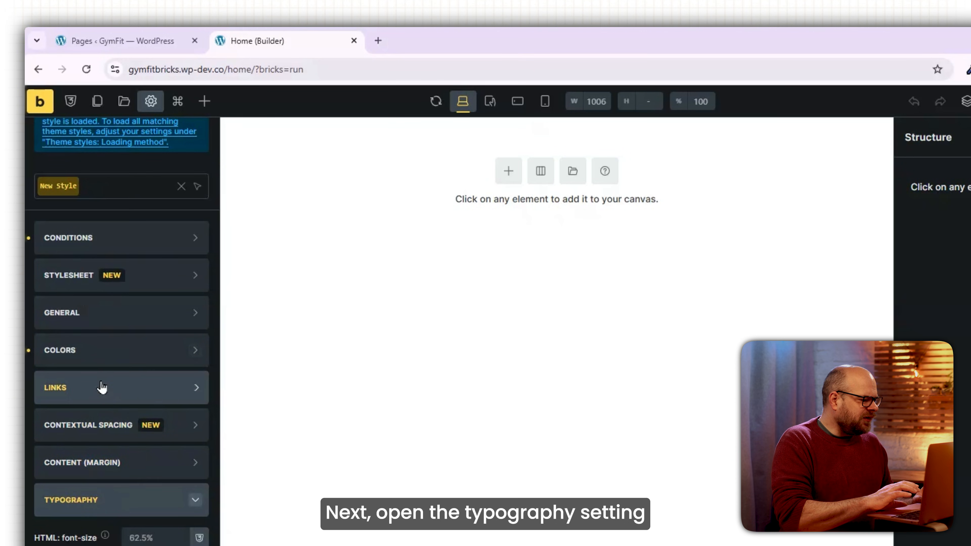
pyautogui.scroll(-6, 102, 388)
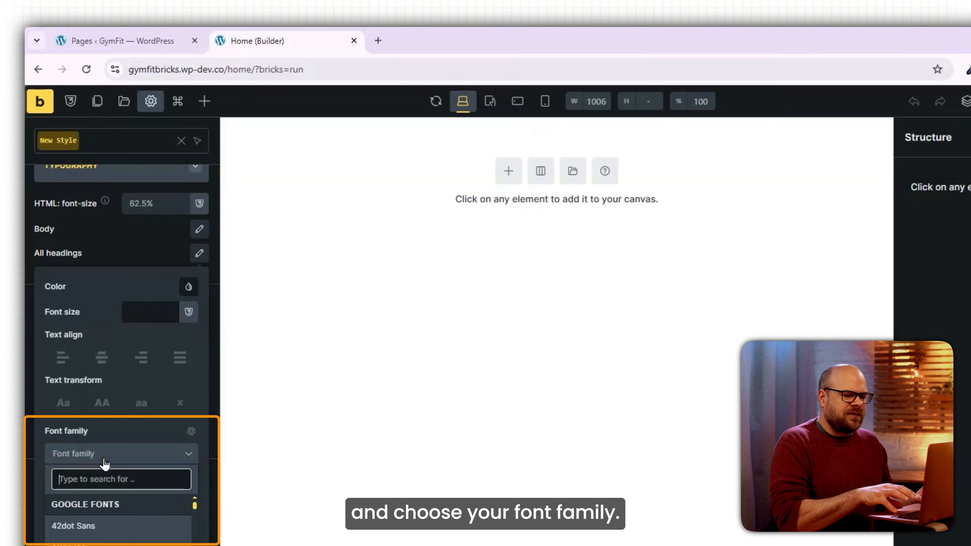
pyautogui.write('ro')
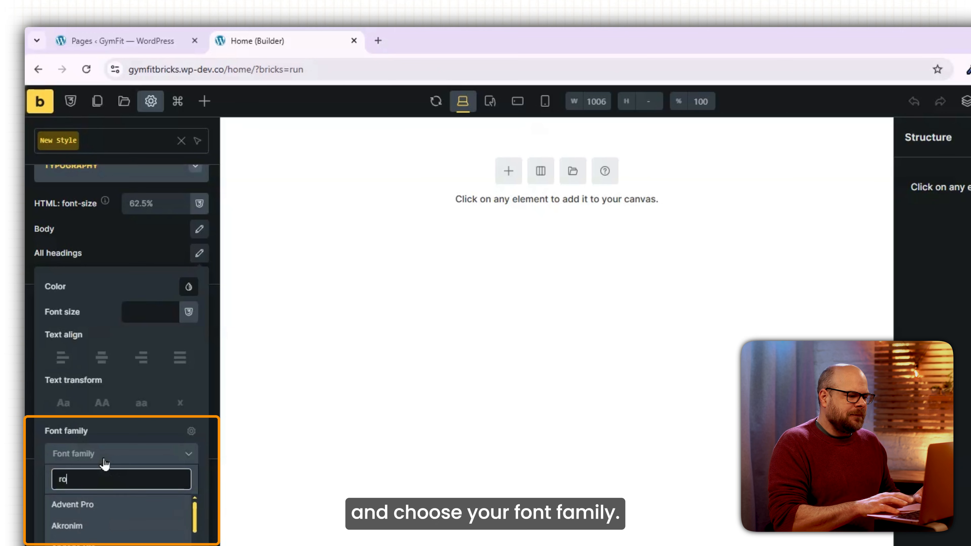
pyautogui.write('bo')
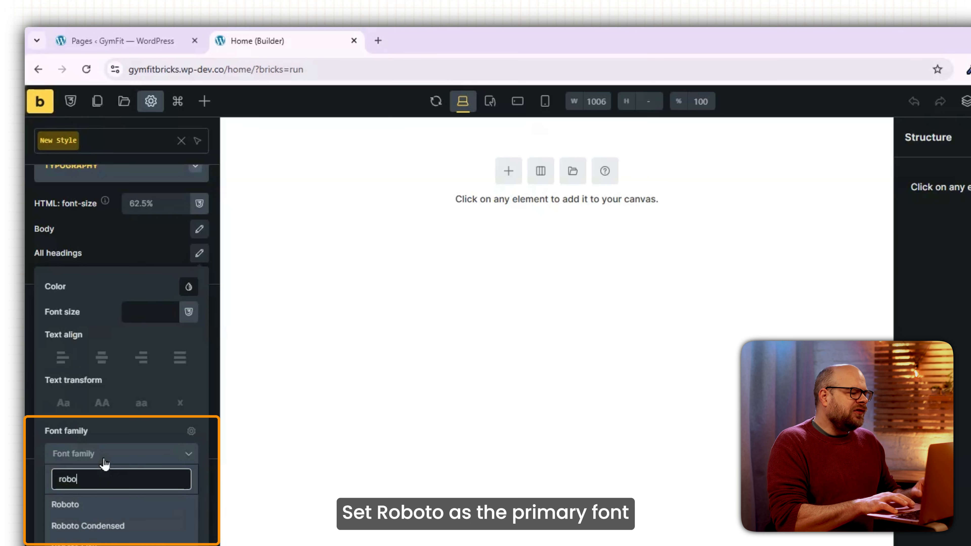
pyautogui.click(88, 507)
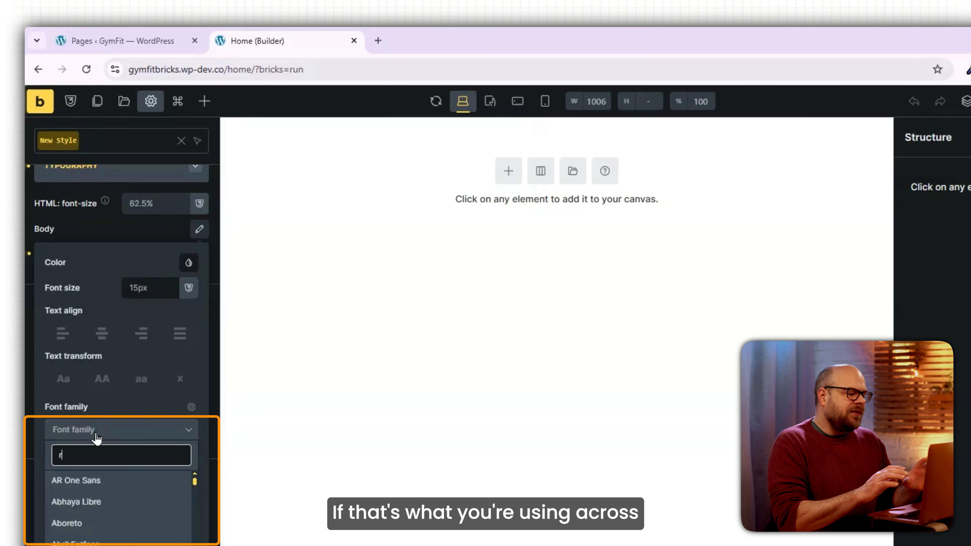
pyautogui.write('oboto')
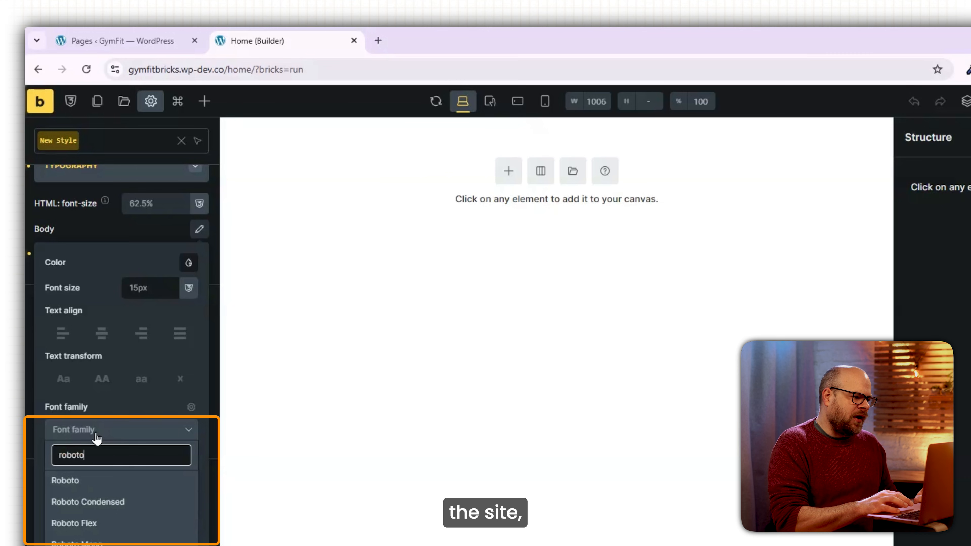
pyautogui.click(88, 482)
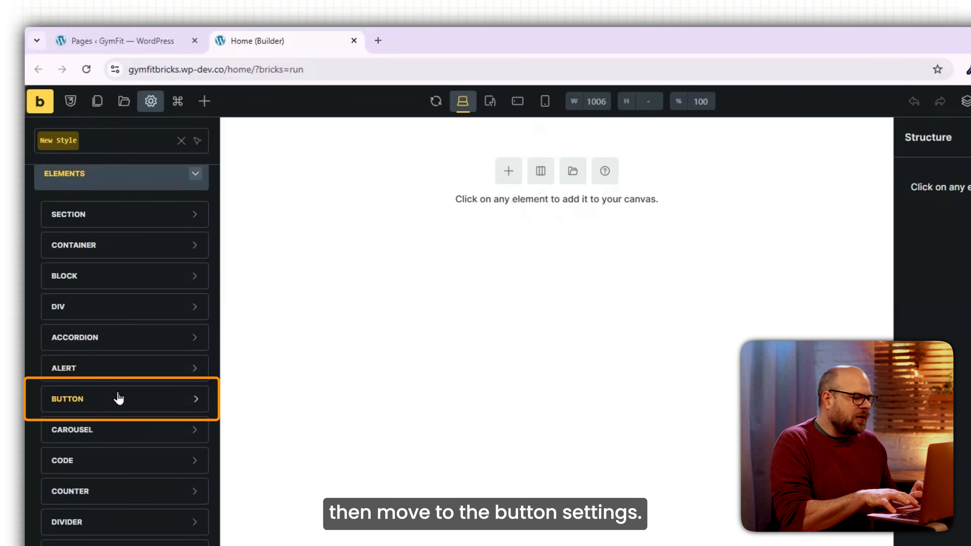
# Give the theme's default button style the Roboto font family and a #e66323 background color
pyautogui.click(92, 404)
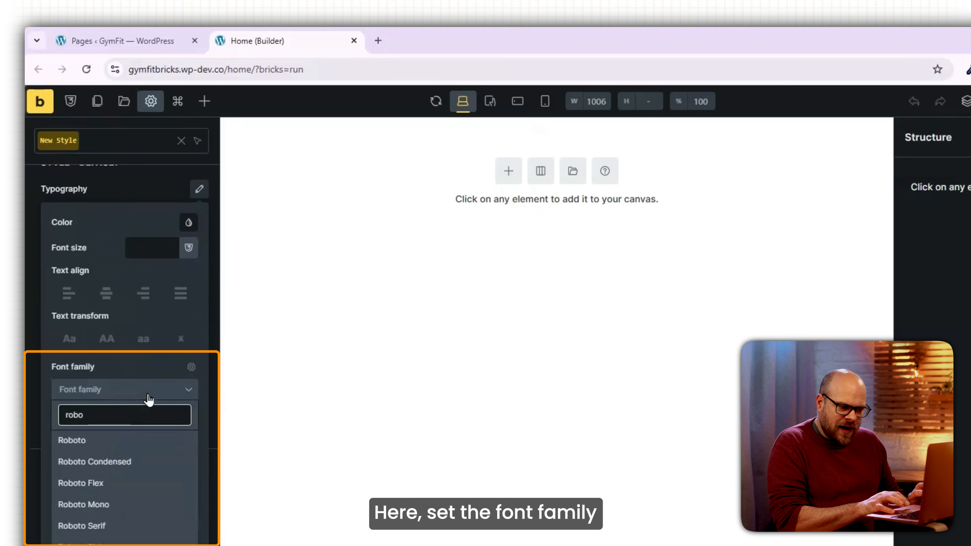
pyautogui.click(103, 441)
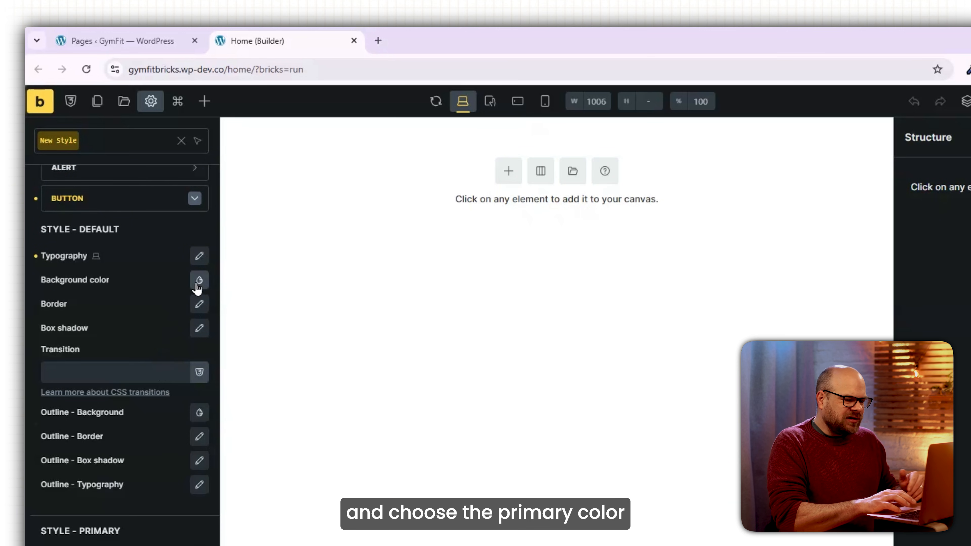
pyautogui.click(197, 284)
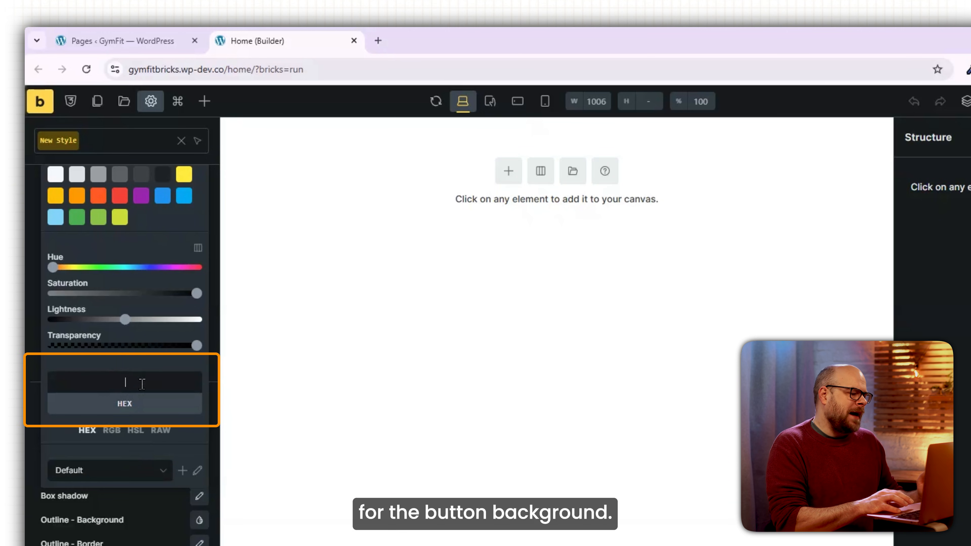
pyautogui.write('#e66323')
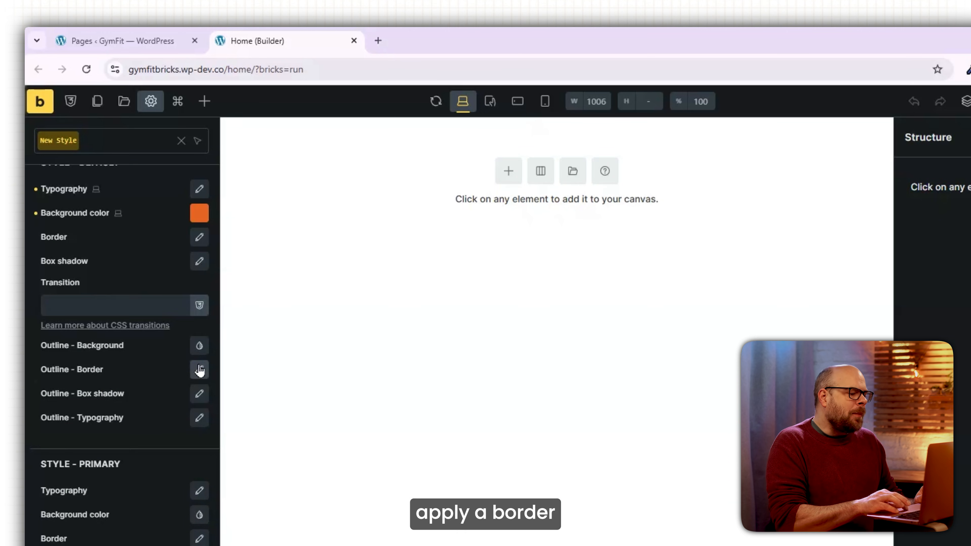
# Set the outline border radius of the default button style to 10 on all corners, with all sides linked
pyautogui.click(198, 370)
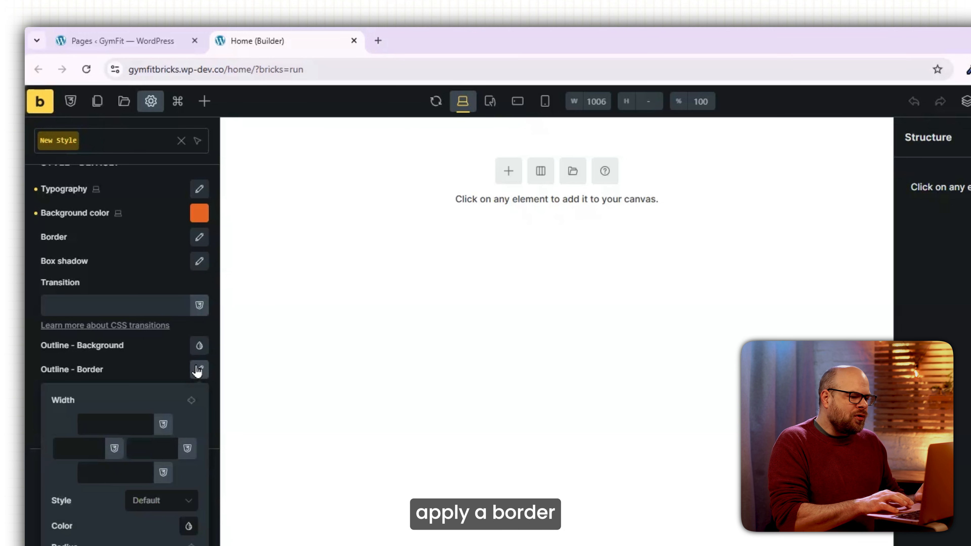
pyautogui.scroll(-2, 155, 377)
pyautogui.scroll(-3, 155, 380)
pyautogui.click(150, 388)
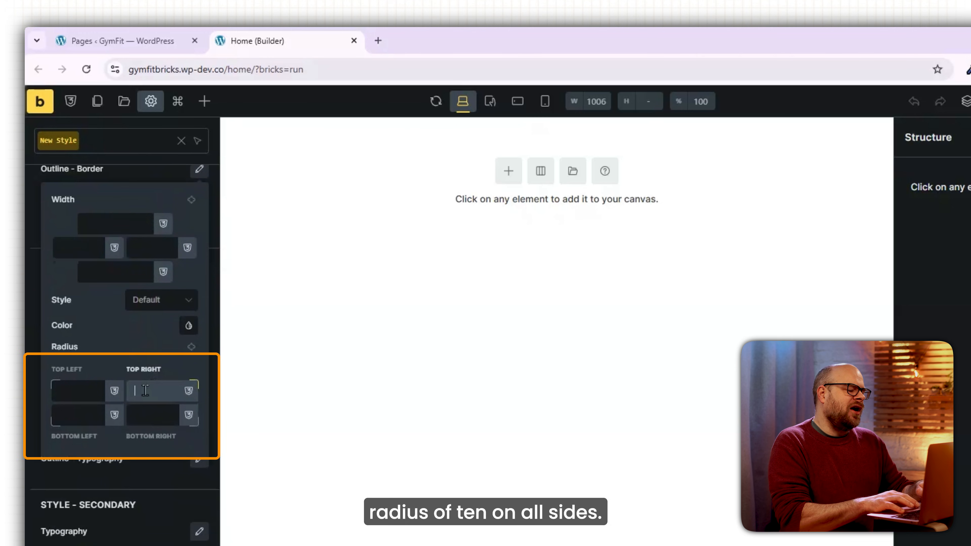
pyautogui.write('10')
pyautogui.click(191, 347)
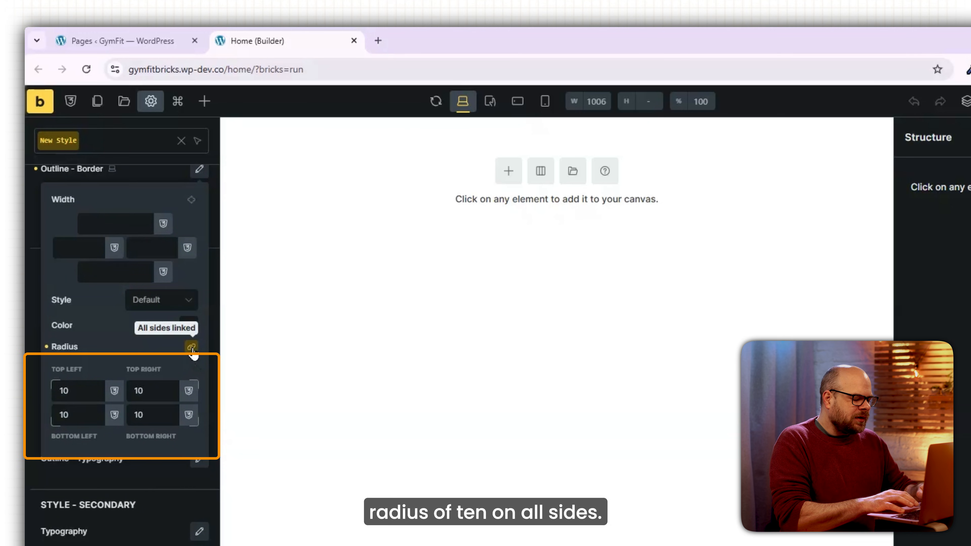
pyautogui.click(25, 316)
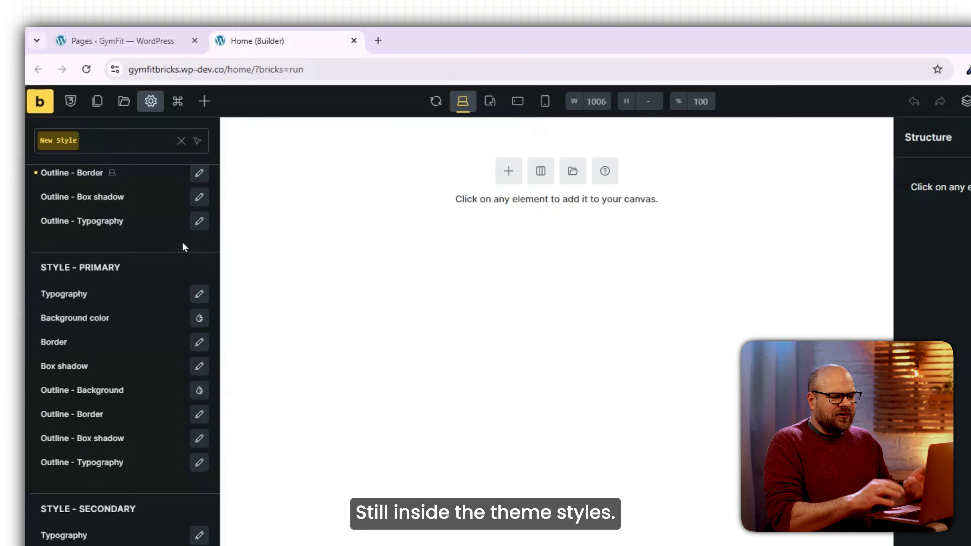
# Set the width of the Container element to 1920px in the theme style
pyautogui.scroll(3, 182, 245)
pyautogui.click(115, 244)
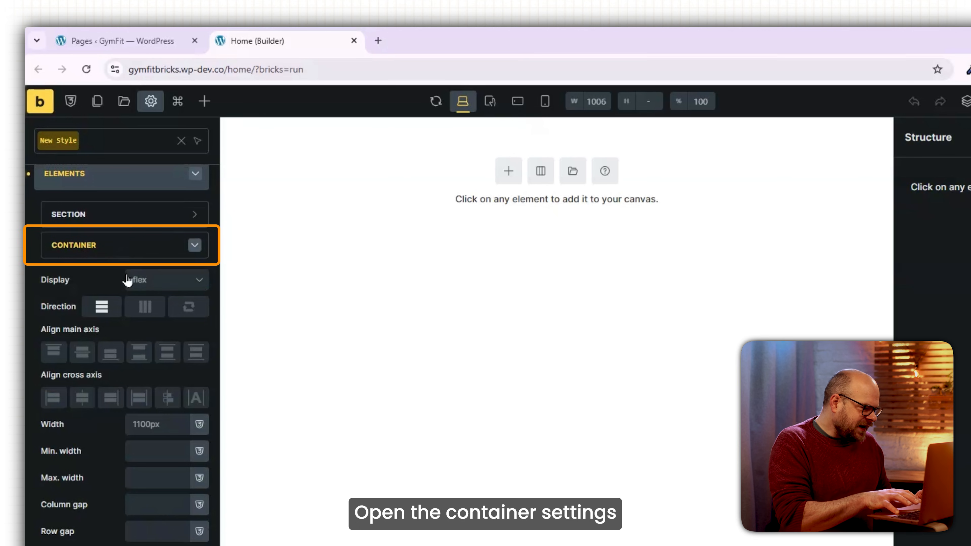
pyautogui.scroll(-2, 96, 357)
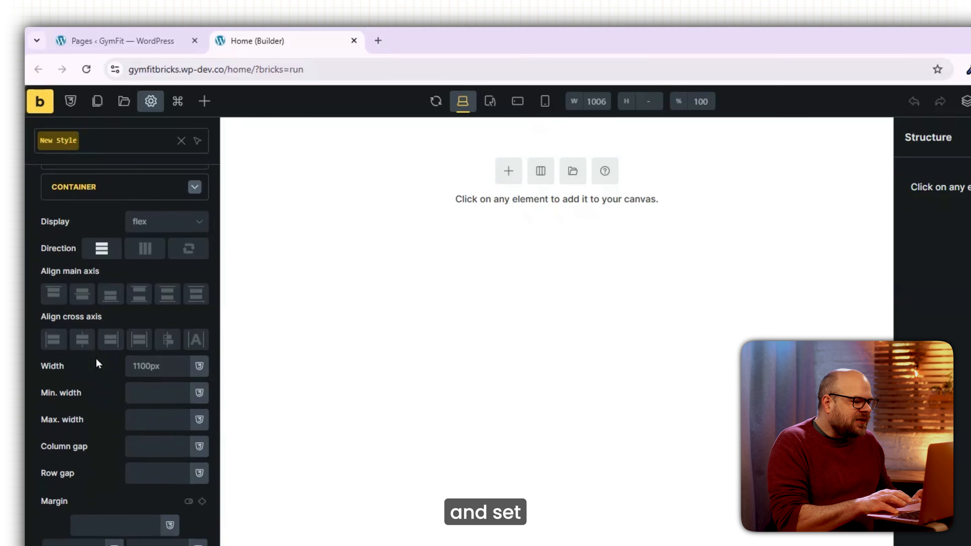
pyautogui.click(140, 356)
pyautogui.write('1920')
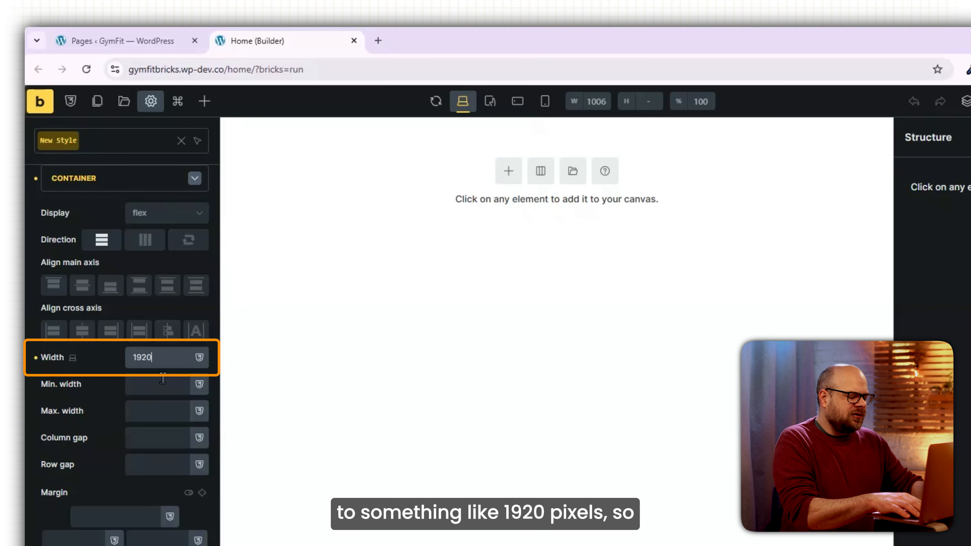
pyautogui.write('px')
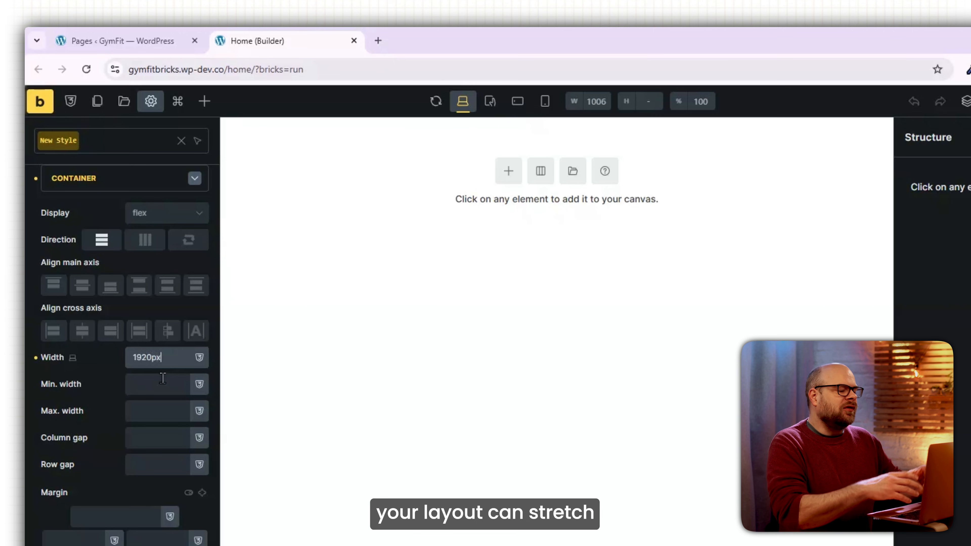
pyautogui.click(25, 352)
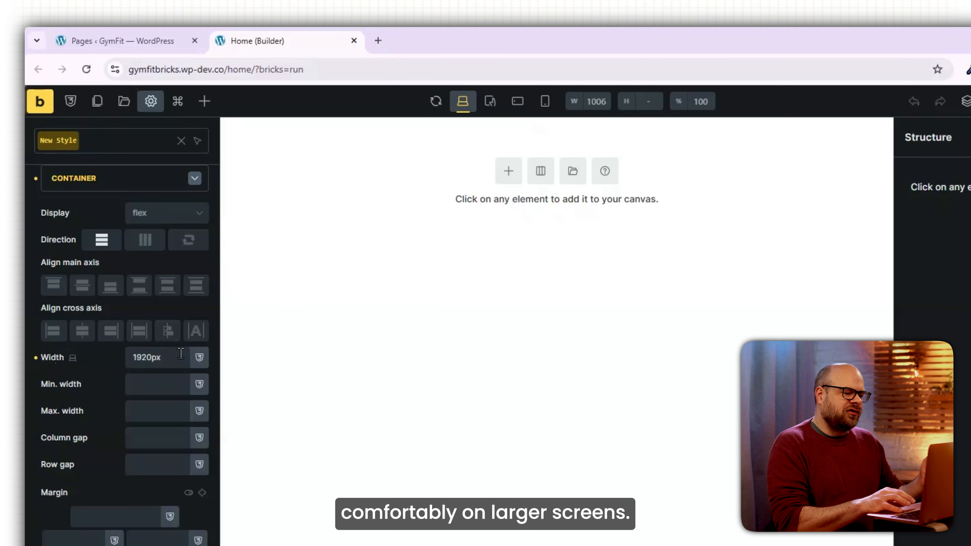
# Collapse the Container settings, save the theme style and reload the builder page
pyautogui.click(195, 182)
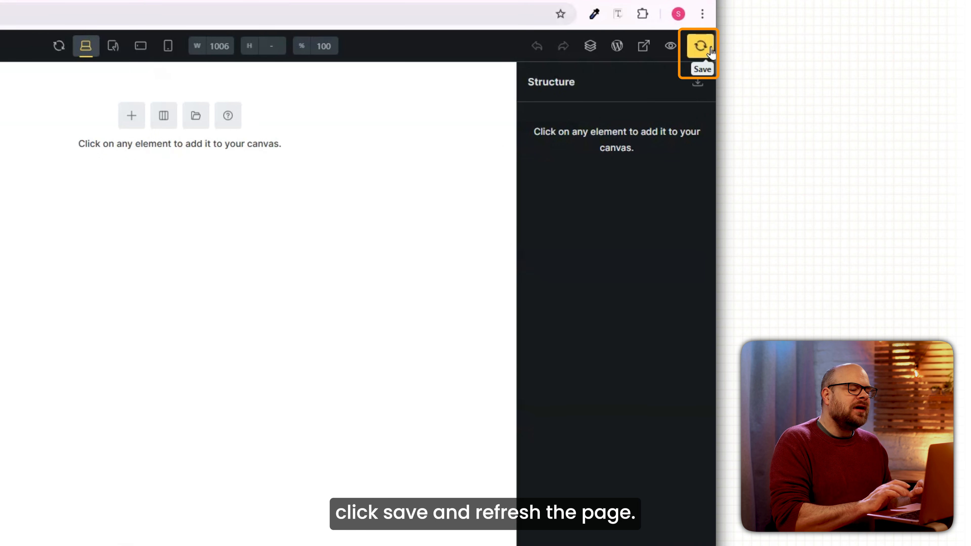
pyautogui.click(708, 49)
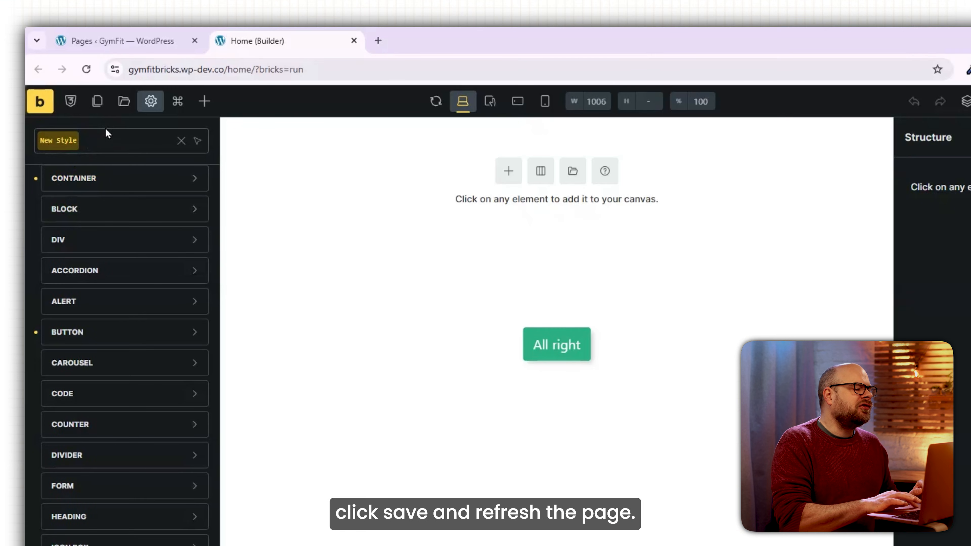
pyautogui.click(86, 68)
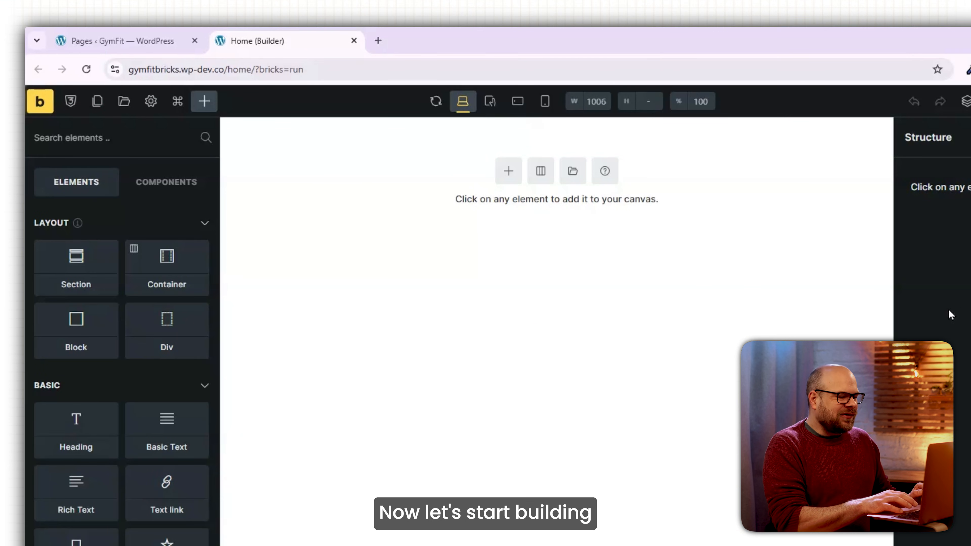
# Add a new section to the empty canvas and give its container the layout preset with two equal columns
pyautogui.click(504, 181)
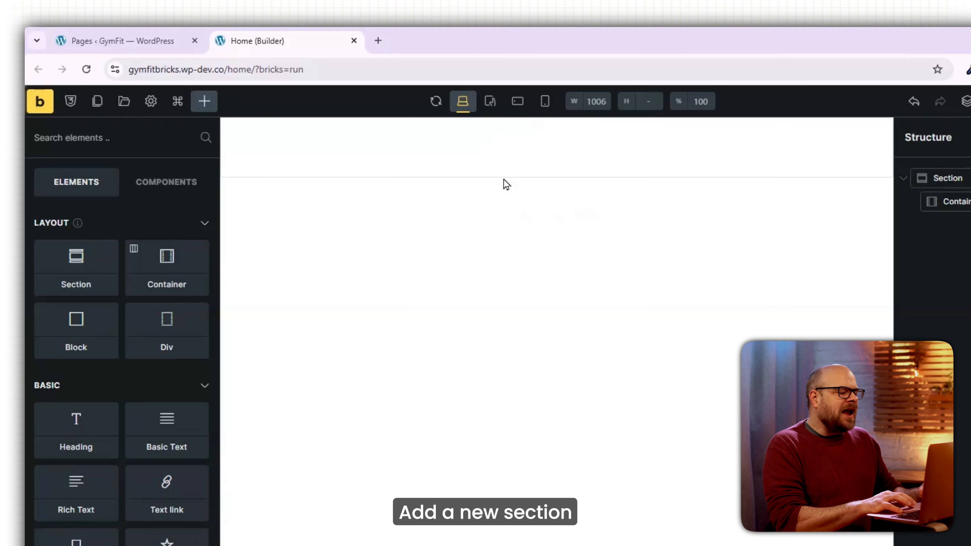
pyautogui.click(525, 146)
pyautogui.click(550, 182)
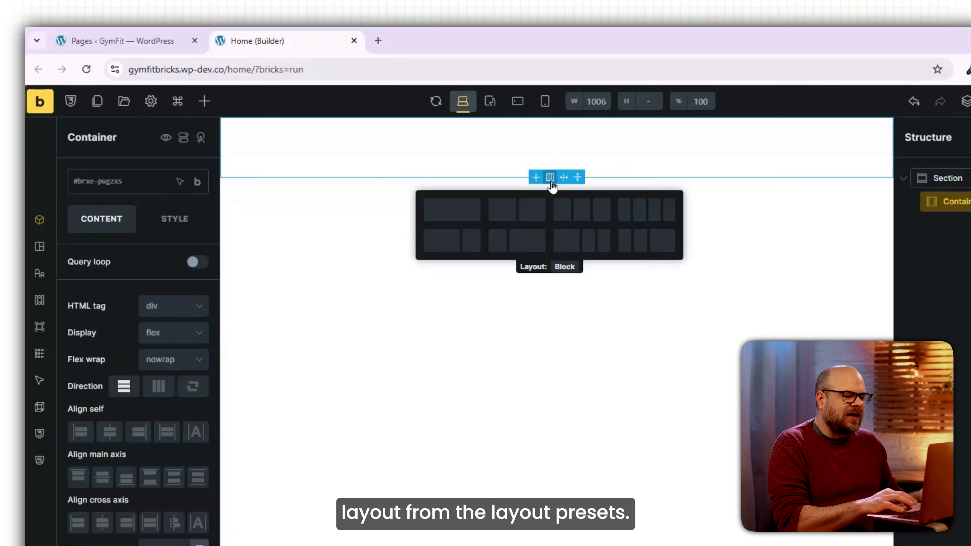
pyautogui.click(506, 211)
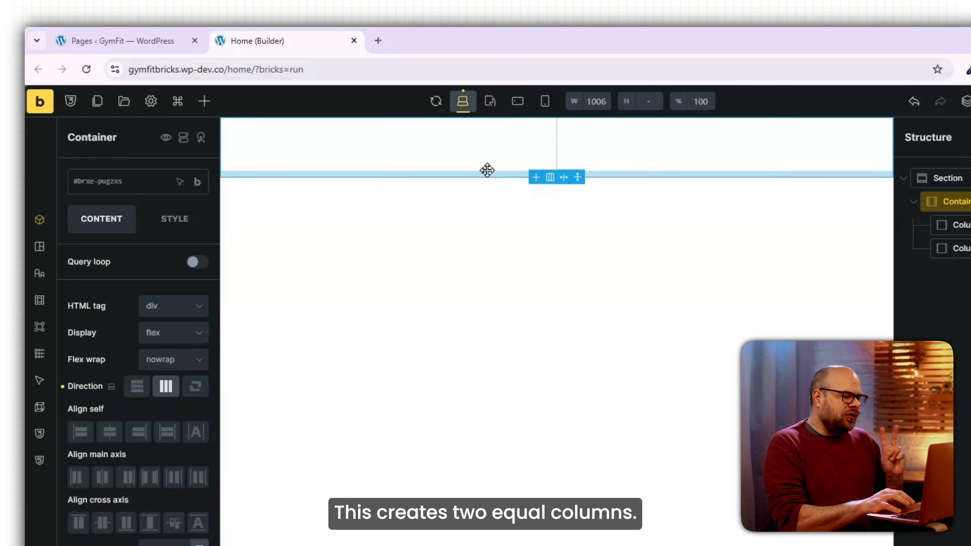
# Set the minimum height of both columns in the container to 45vh
pyautogui.click(507, 152)
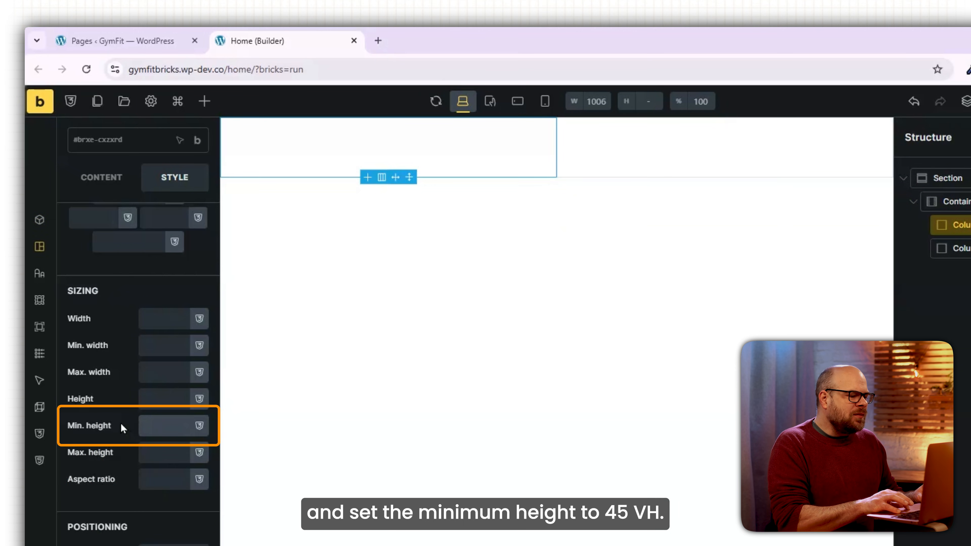
pyautogui.write('45vh')
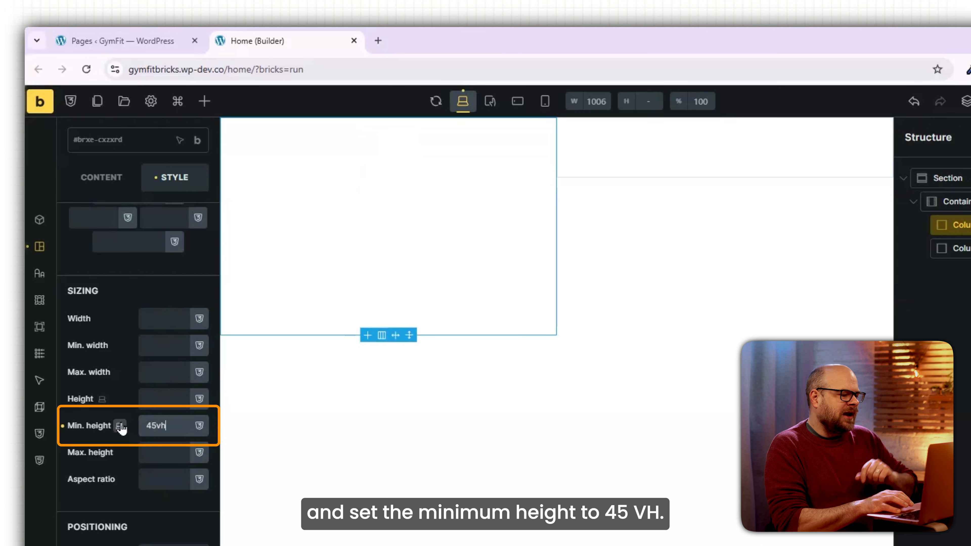
pyautogui.click(632, 166)
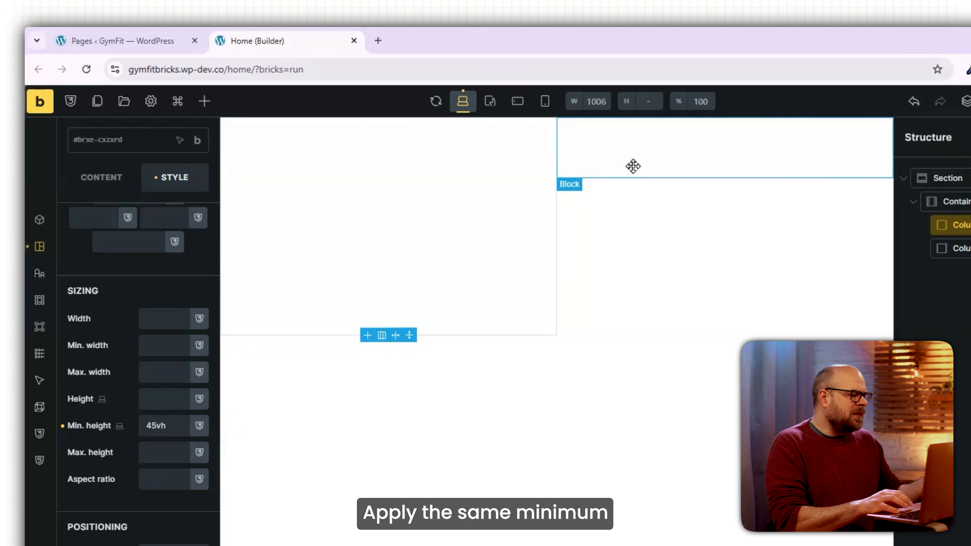
pyautogui.click(162, 428)
pyautogui.write('45vh')
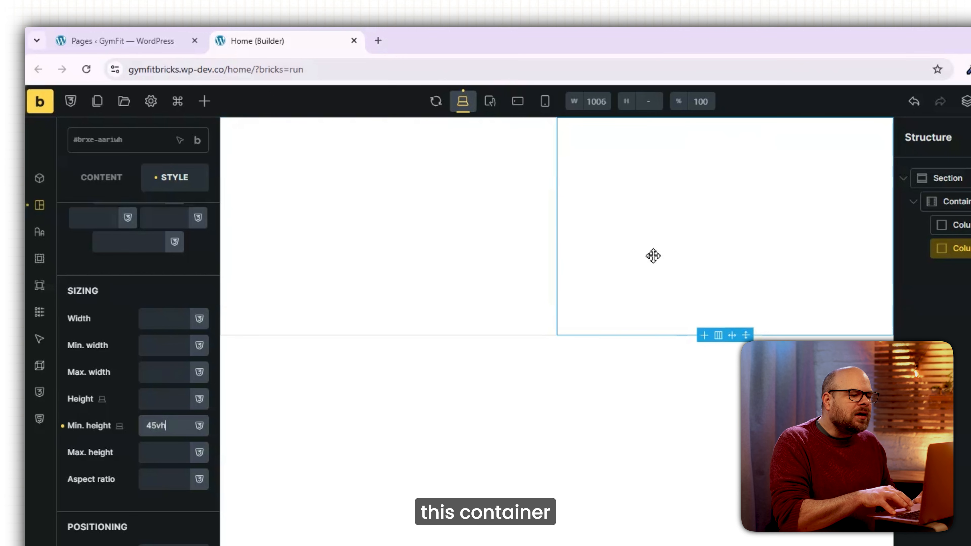
# Duplicate the two-column container within the section to form a second row
pyautogui.click(959, 210)
pyautogui.rightClick(960, 211)
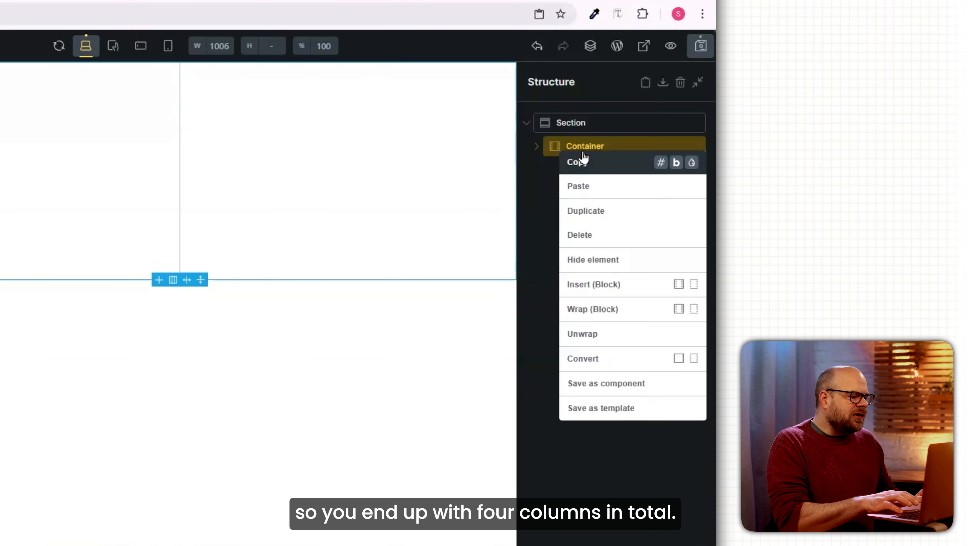
pyautogui.click(604, 212)
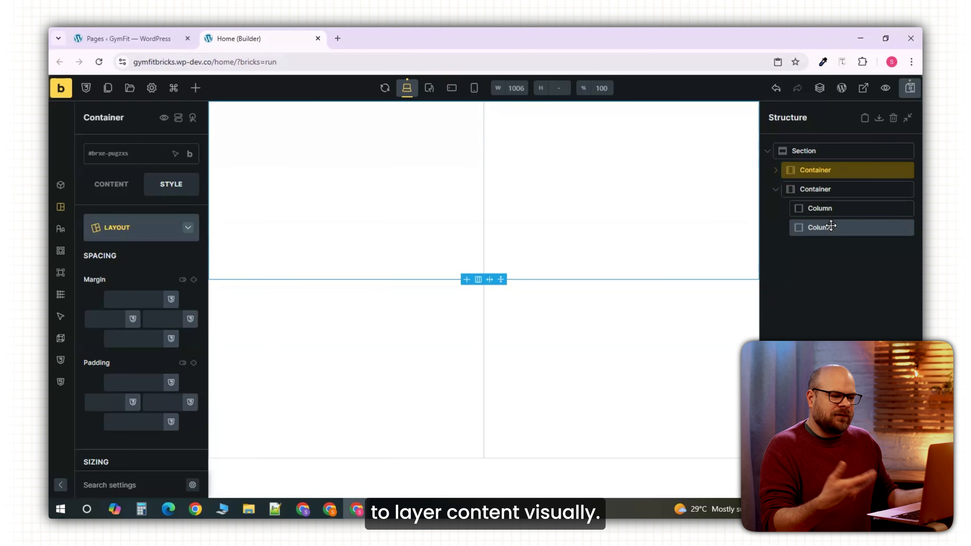
# Add a heading reading "Transform Your Fitness Journey Today." with HTML tag h1 to the second row's first column
pyautogui.click(347, 359)
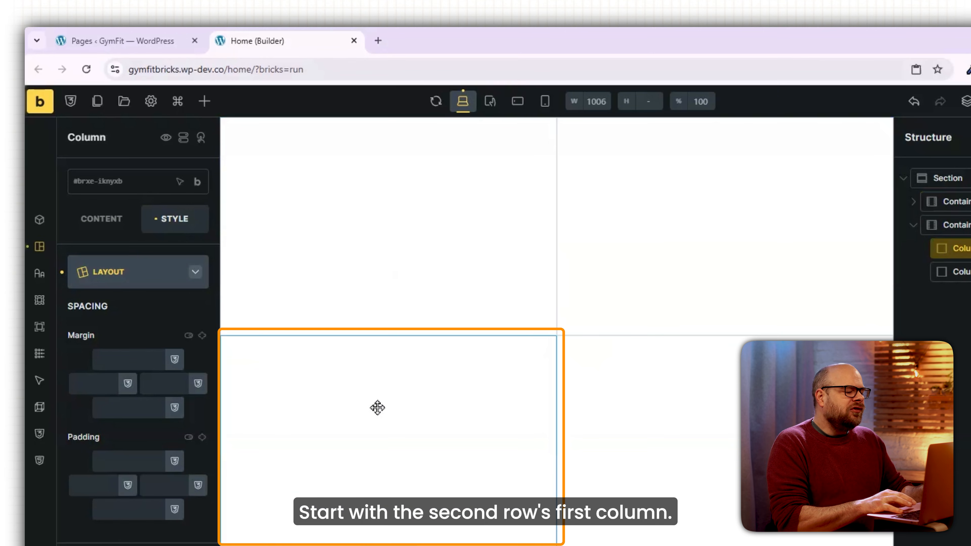
pyautogui.click(205, 102)
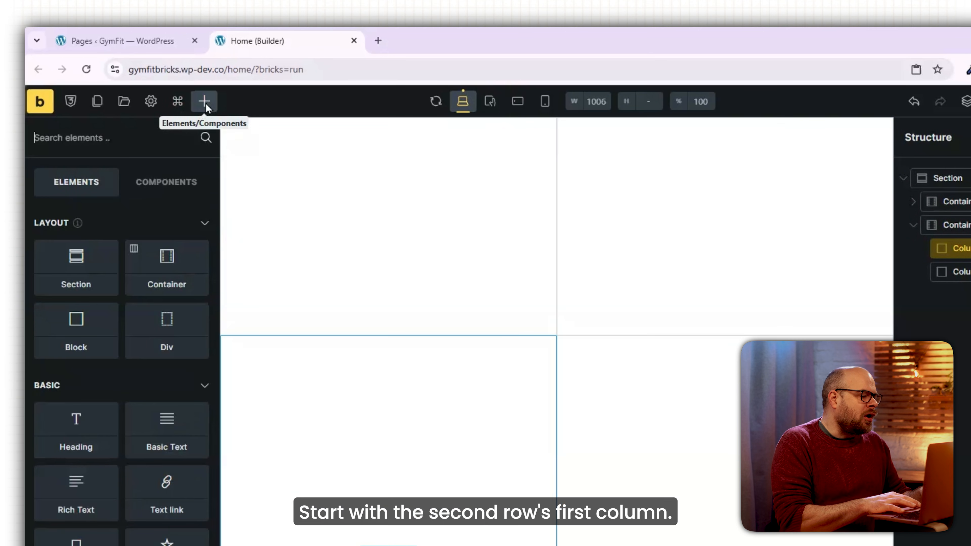
pyautogui.click(87, 419)
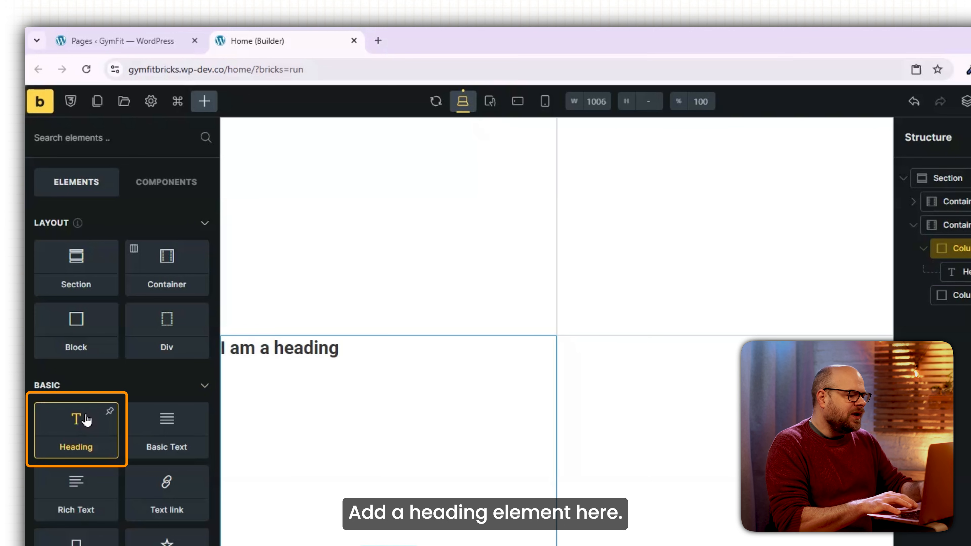
pyautogui.tripleClick(76, 266)
pyautogui.write('Transform Your Fitness Journey Today.')
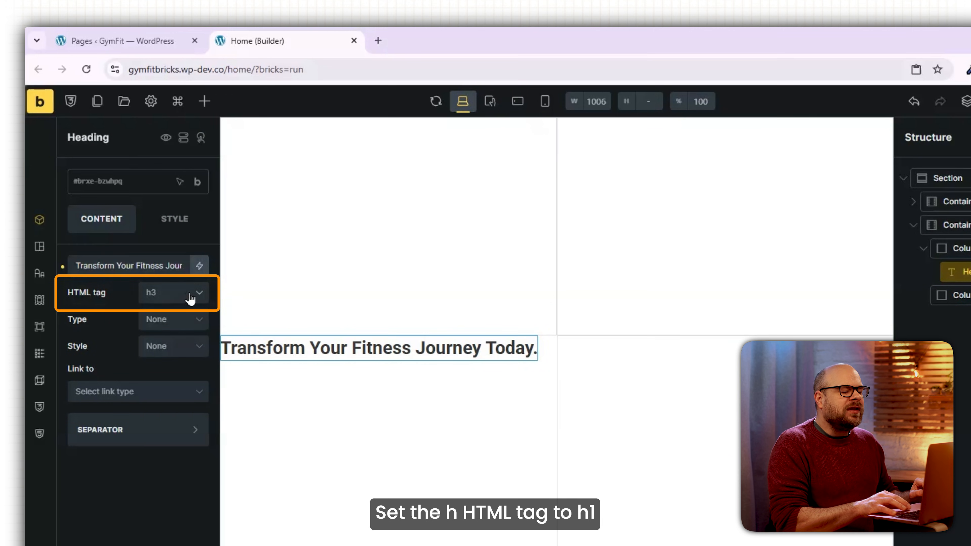
pyautogui.click(191, 298)
pyautogui.click(178, 321)
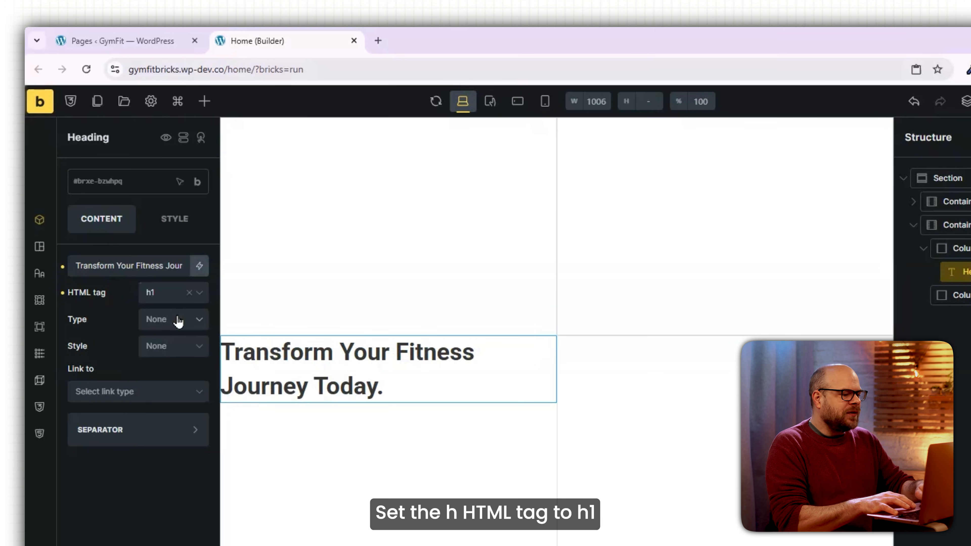
# Set the h1 heading's font size to 60 and its font weight to 600
pyautogui.click(160, 335)
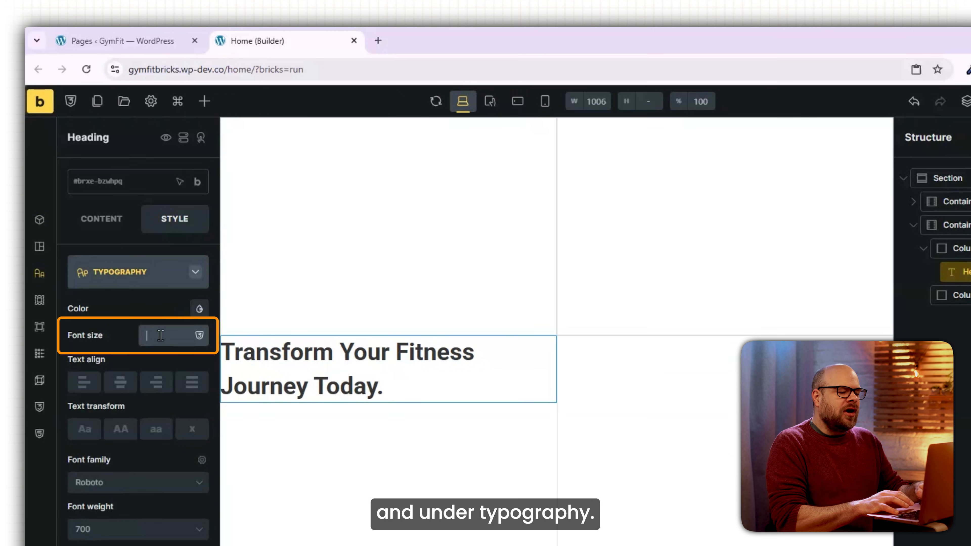
pyautogui.write('60')
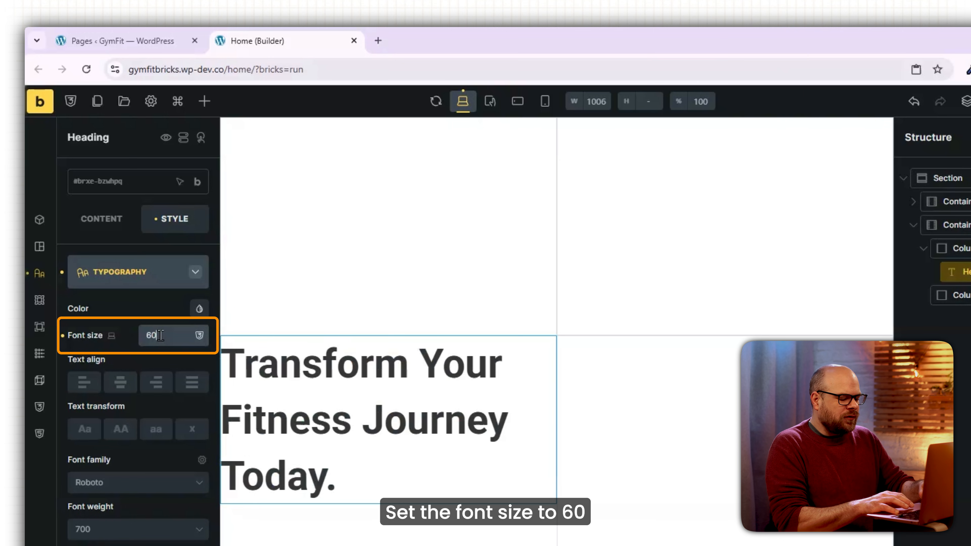
pyautogui.scroll(-4, 147, 403)
pyautogui.click(147, 398)
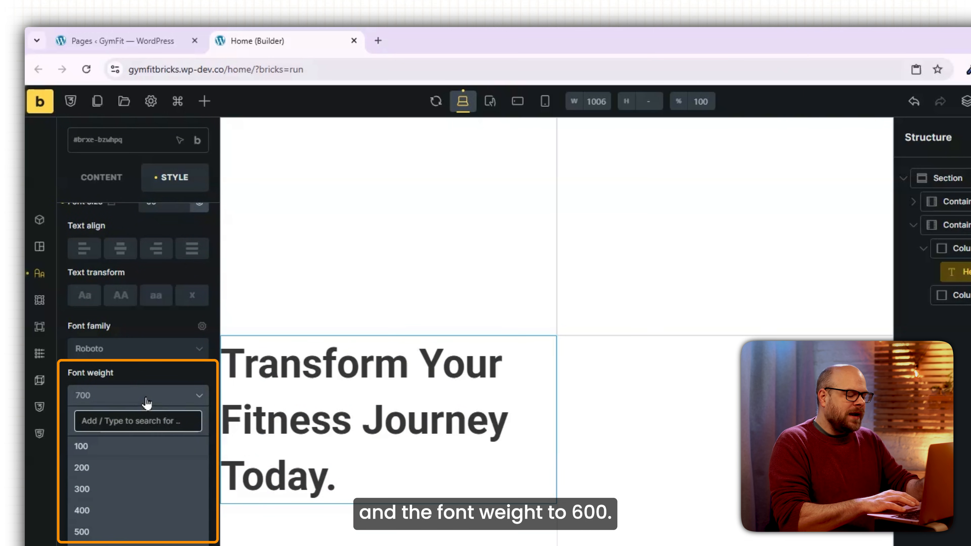
pyautogui.click(126, 545)
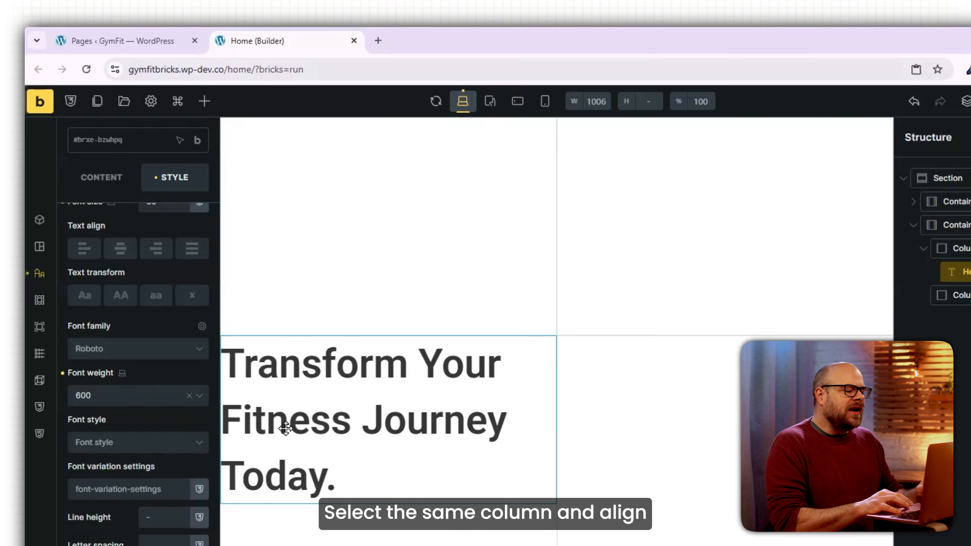
# Set Align self to end for the column containing the heading, and preview the page
pyautogui.click(362, 410)
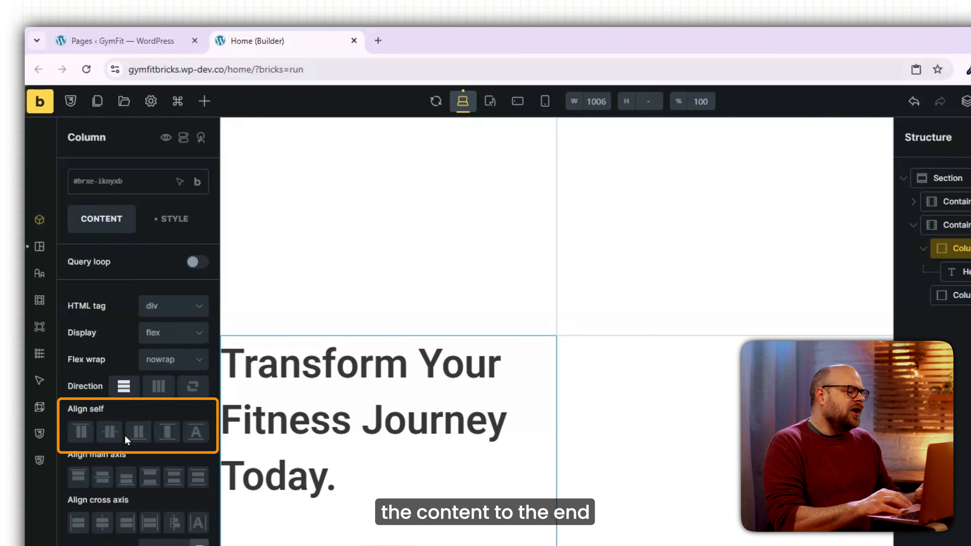
pyautogui.click(136, 436)
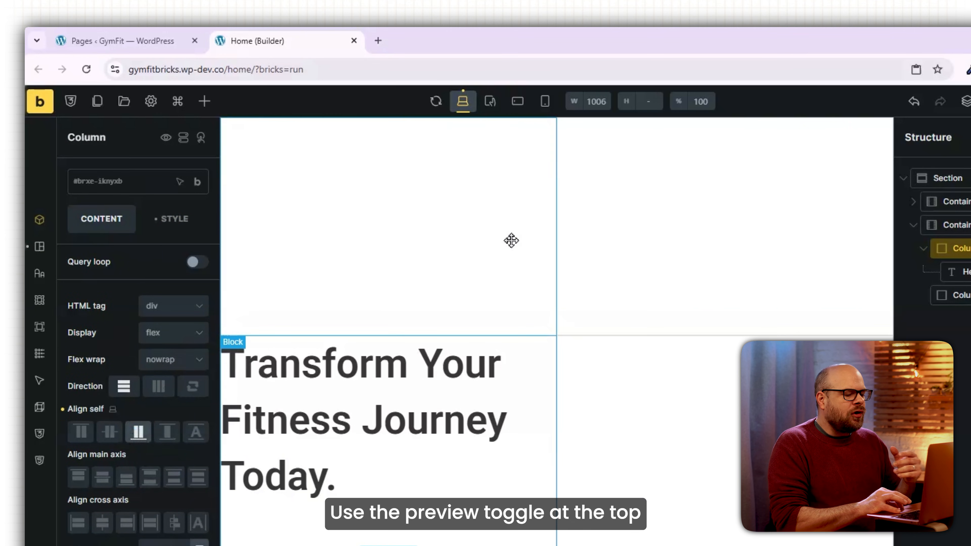
pyautogui.click(886, 88)
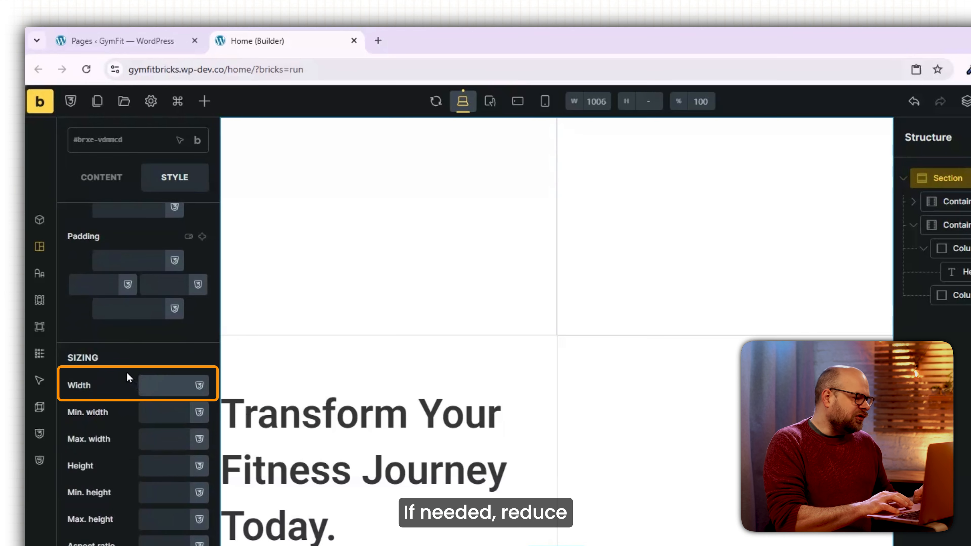
# Set the width of the whole section to 95%
pyautogui.write('95')
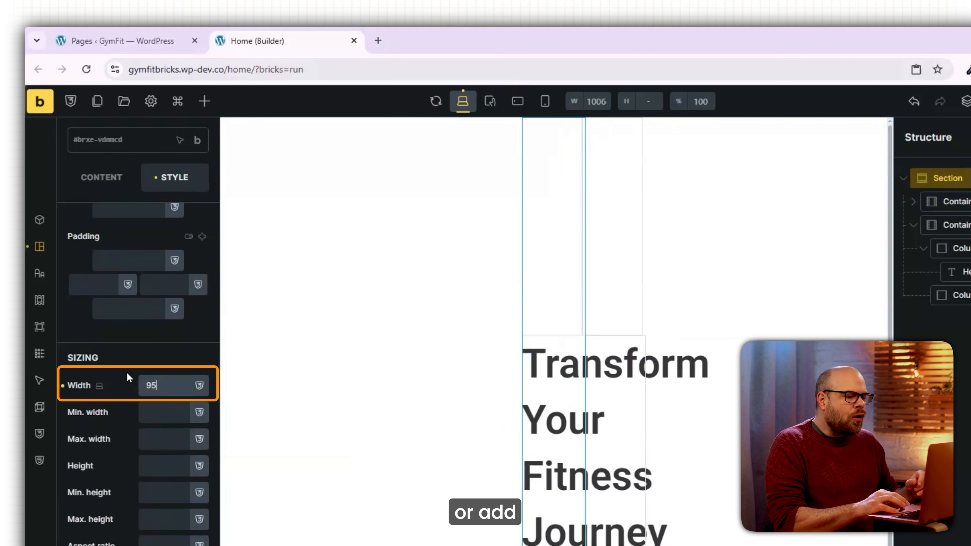
pyautogui.write('%')
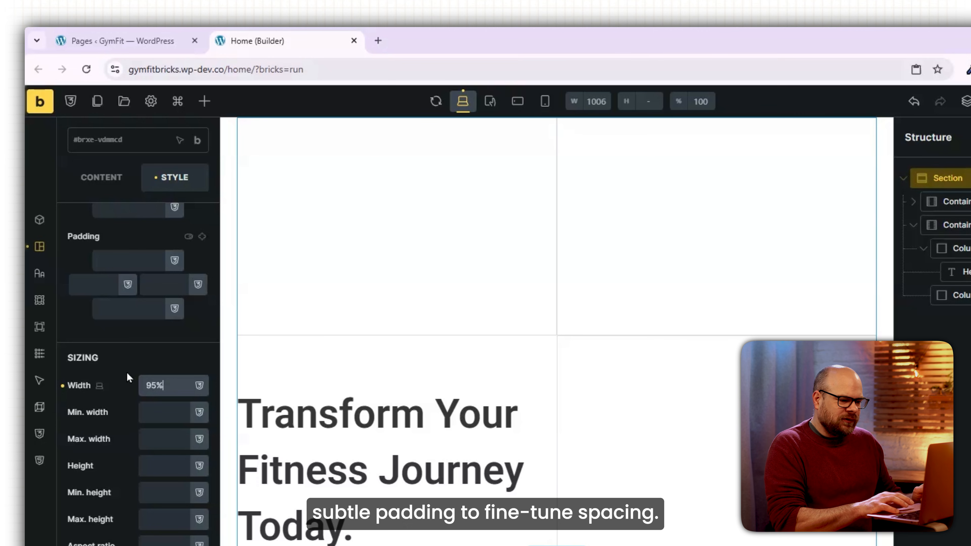
# Add an Icon element to the first row's first column
pyautogui.click(380, 263)
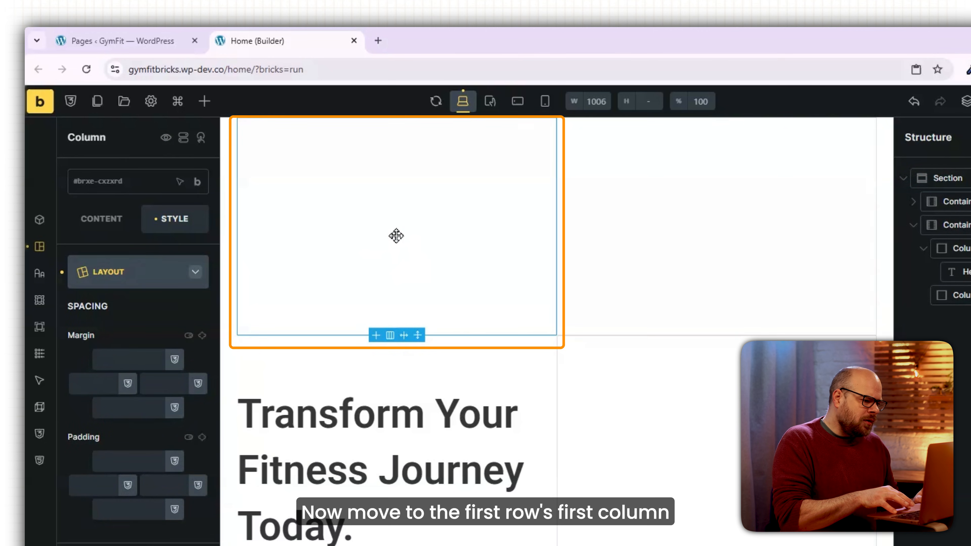
pyautogui.click(204, 102)
pyautogui.write('icon')
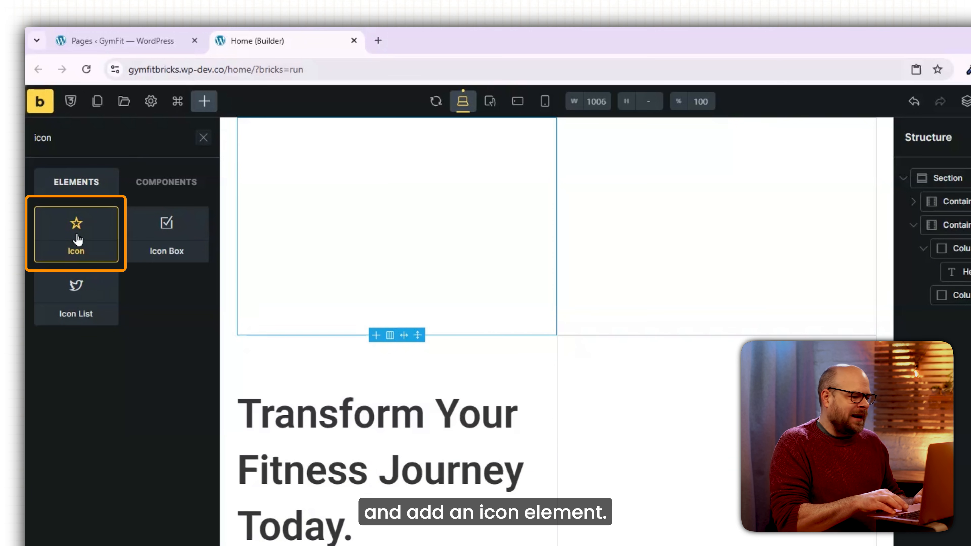
pyautogui.click(78, 239)
# Assign a new global CSS class named social to the star icon in the first column
pyautogui.click(257, 139)
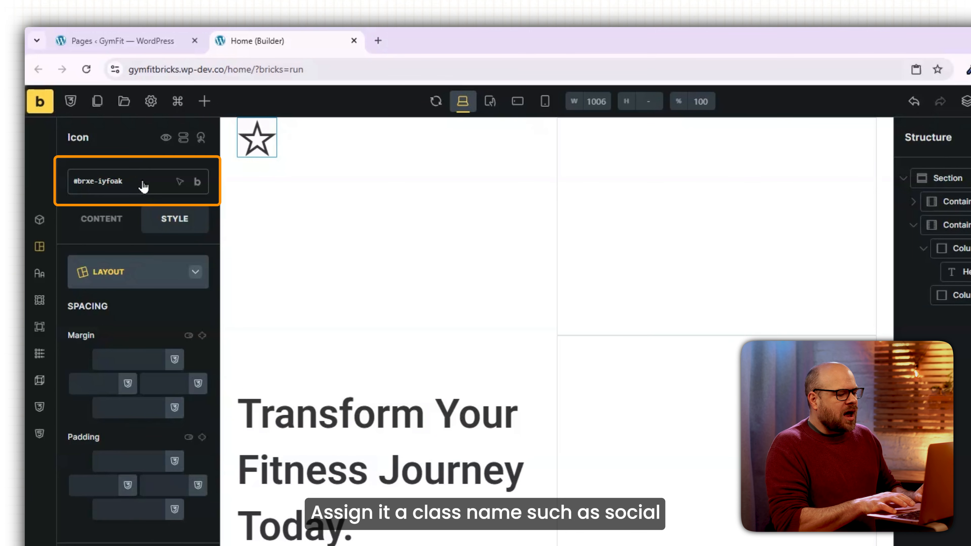
pyautogui.click(143, 187)
pyautogui.write('social')
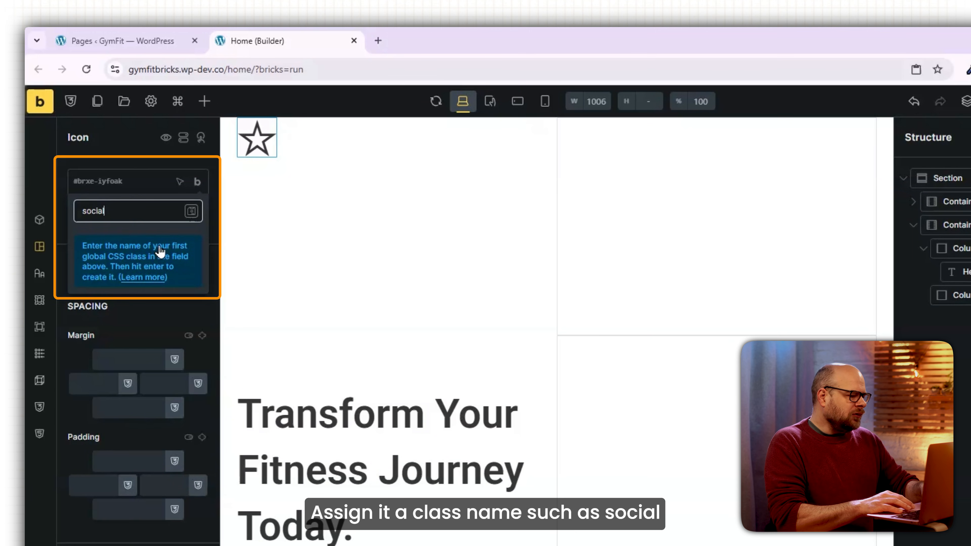
pyautogui.press('Return')
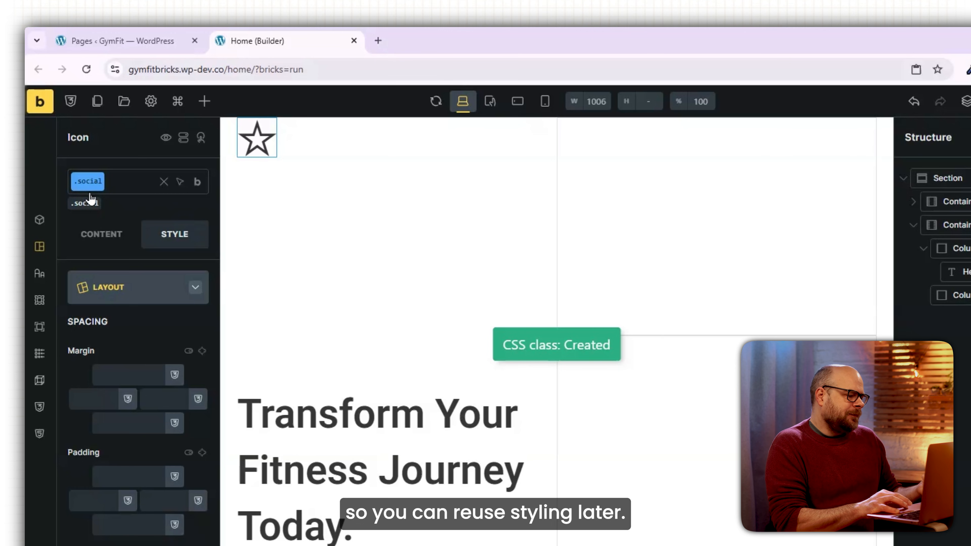
# Give the social class a solid border with a linked width of 2 and a linked corner radius of 5
pyautogui.click(199, 316)
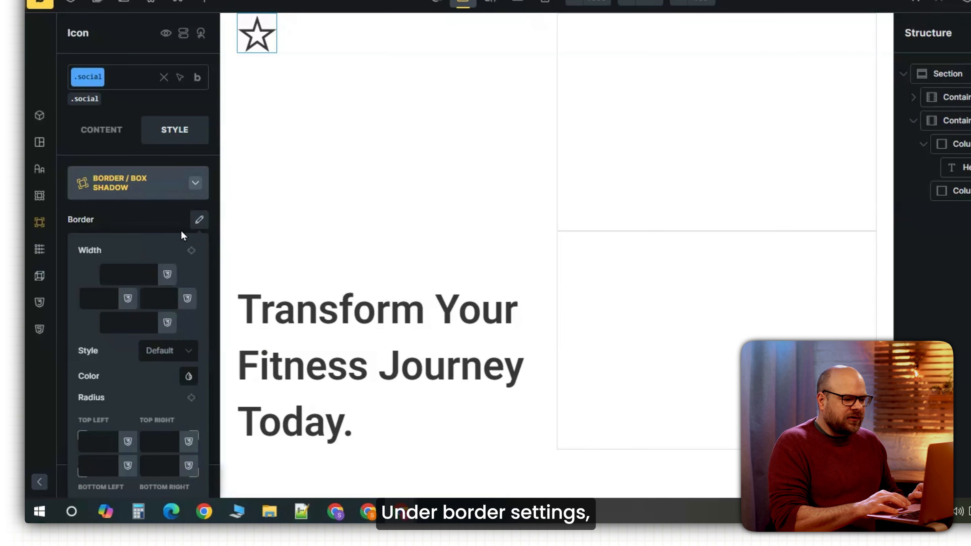
pyautogui.scroll(-1, 155, 429)
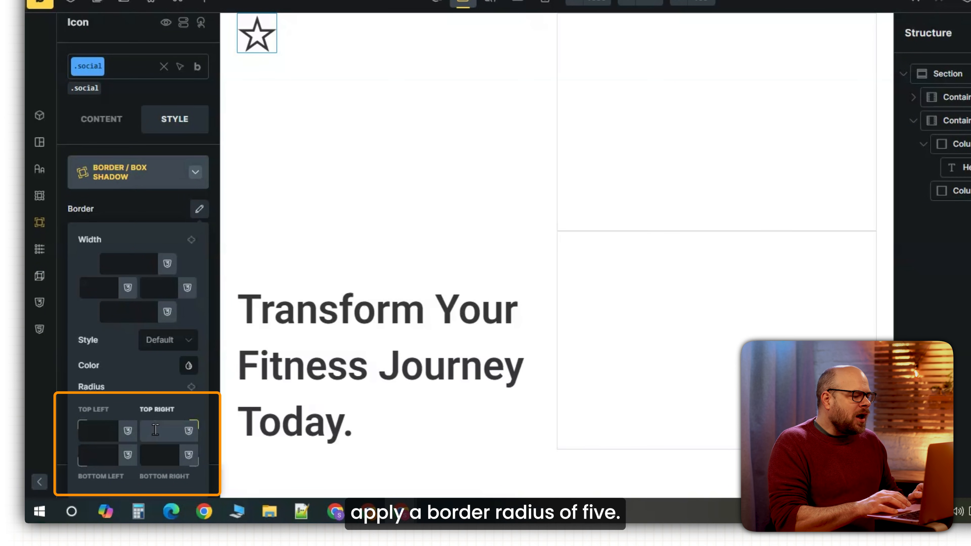
pyautogui.click(192, 386)
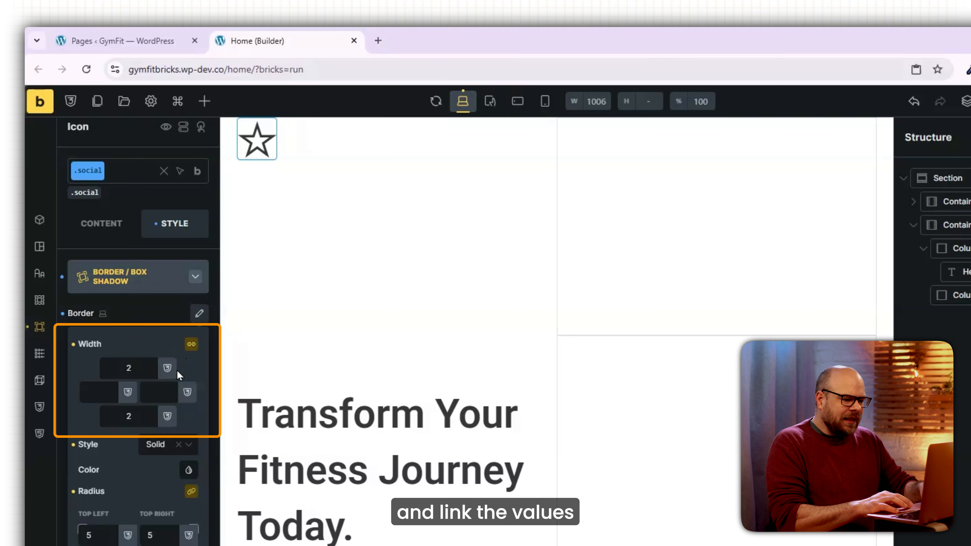
pyautogui.click(191, 346)
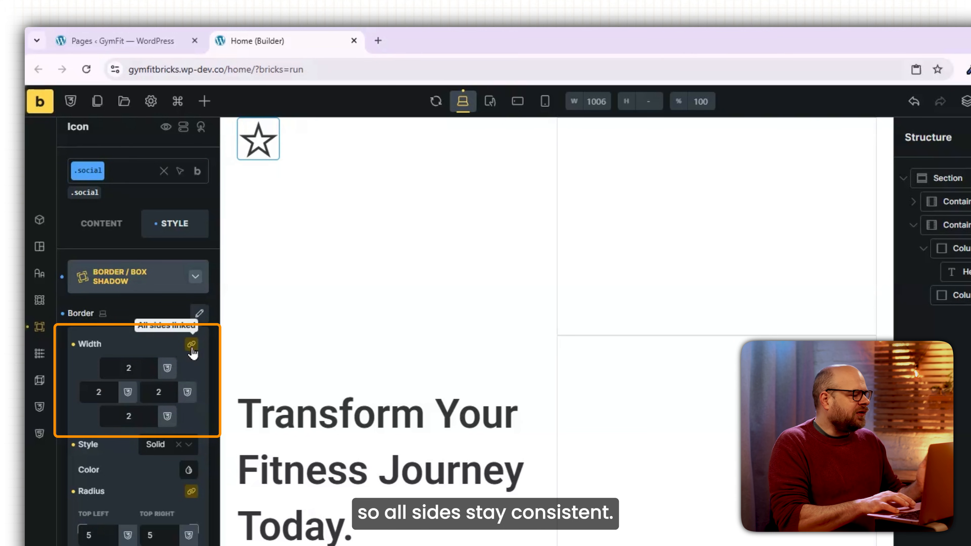
# Change the star to the Fontawesome YouTube icon and duplicate the icon element twice
pyautogui.click(199, 280)
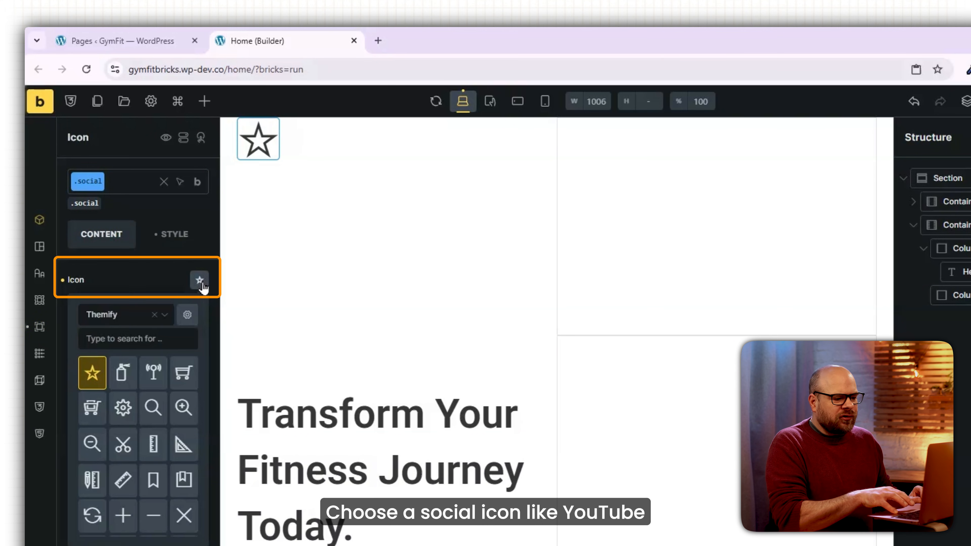
pyautogui.write('youtu')
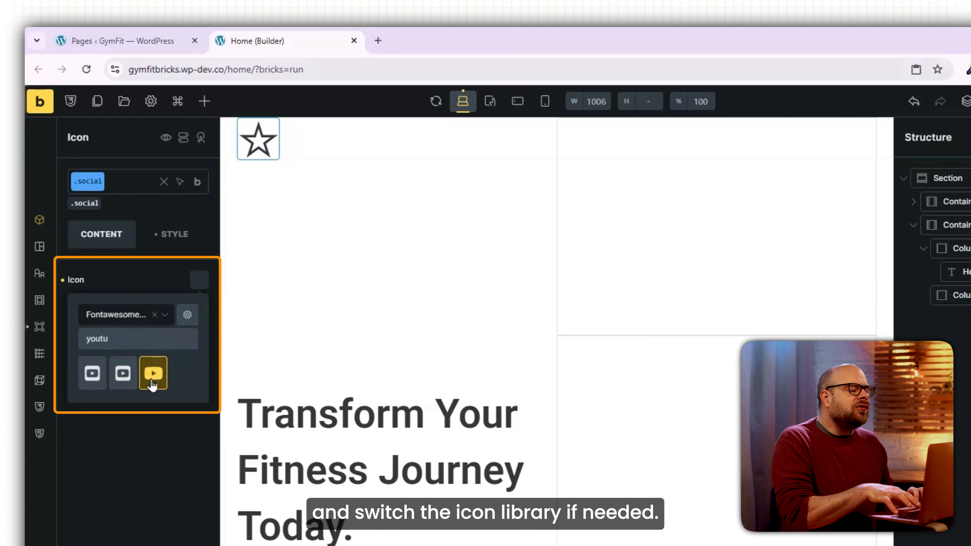
pyautogui.click(157, 386)
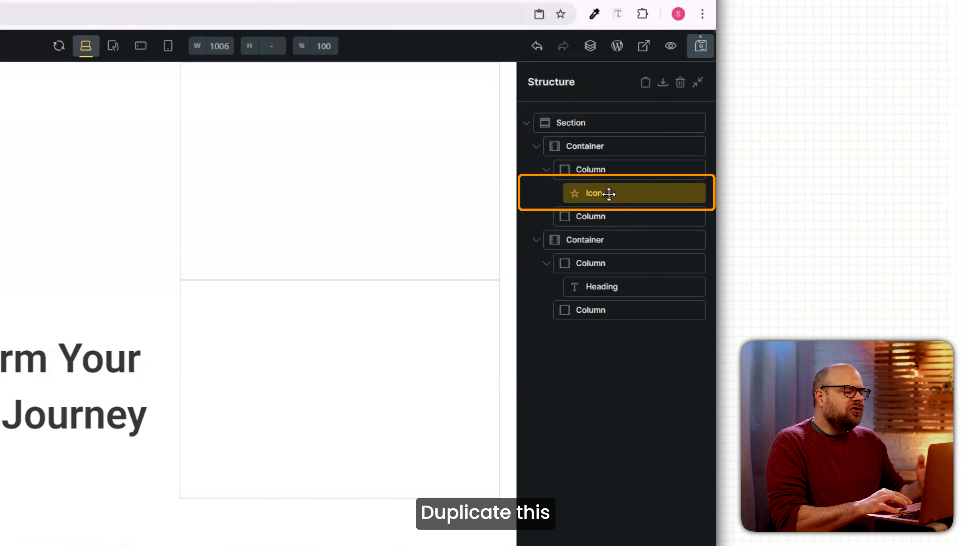
pyautogui.rightClick(740, 212)
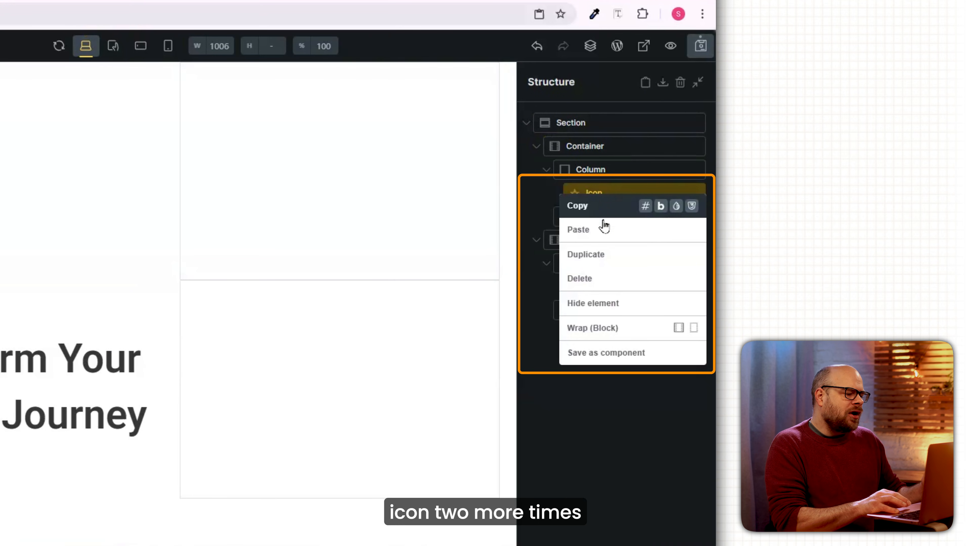
pyautogui.click(601, 256)
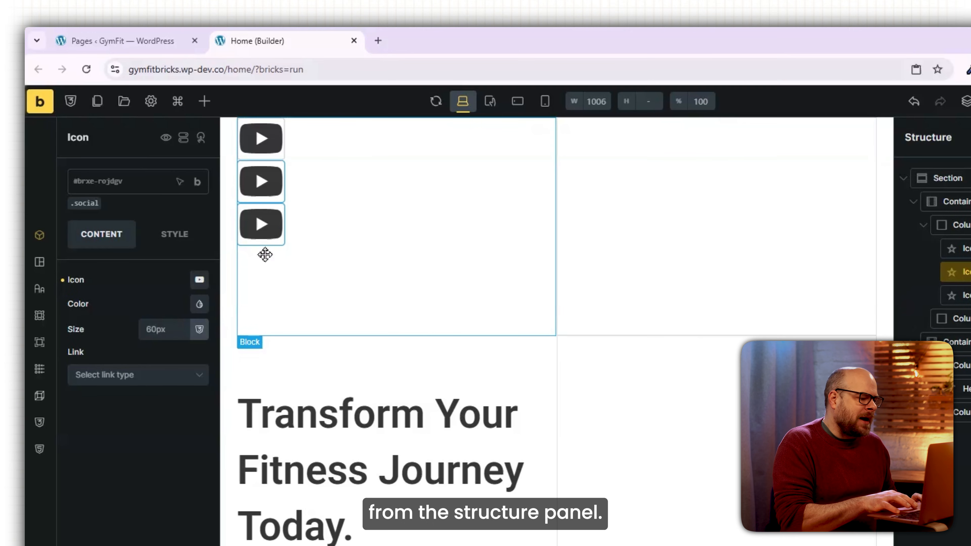
# Set the icon column's Align self and Align main axis to end, with a row gap of 10
pyautogui.click(260, 250)
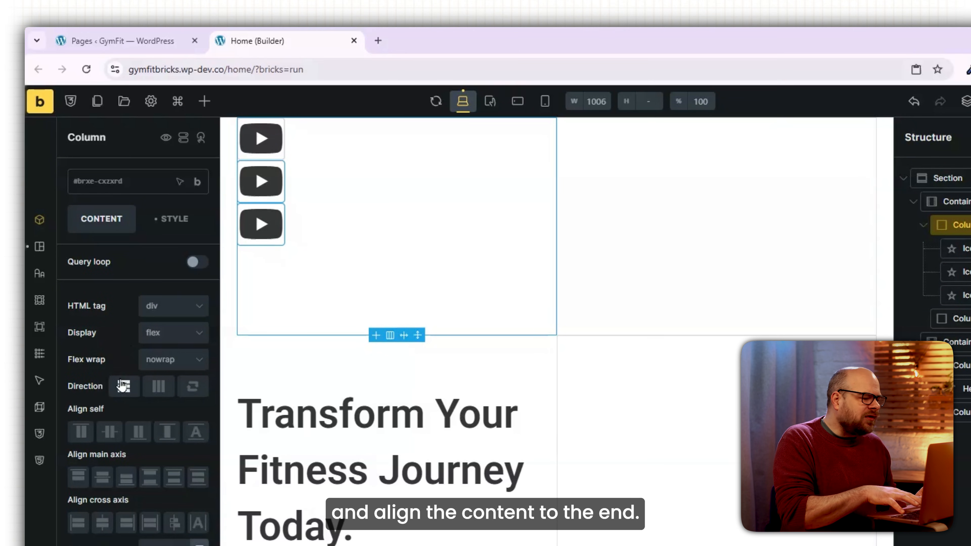
pyautogui.click(138, 435)
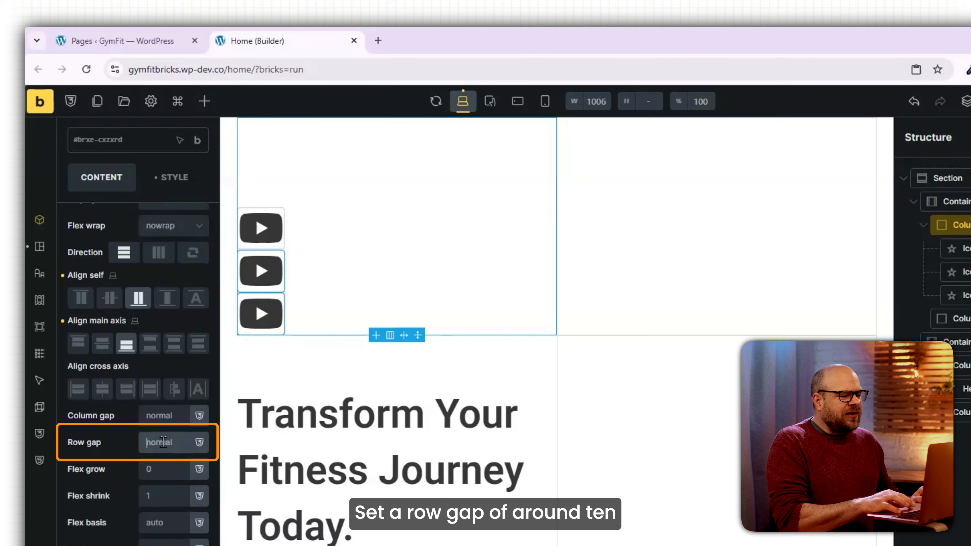
pyautogui.click(164, 441)
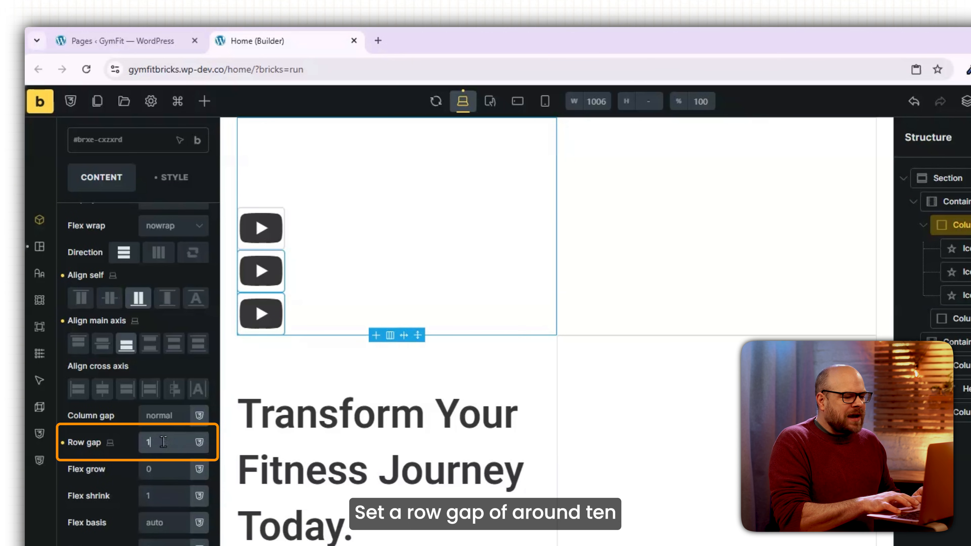
pyautogui.write('10')
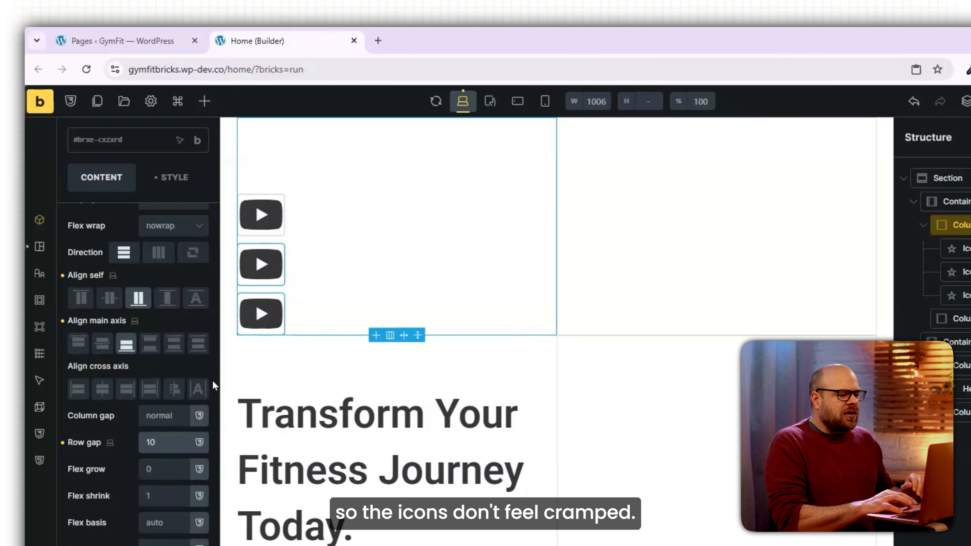
# Set the icon size to 35 and the padding to 2 on all sides for the social class
pyautogui.click(270, 216)
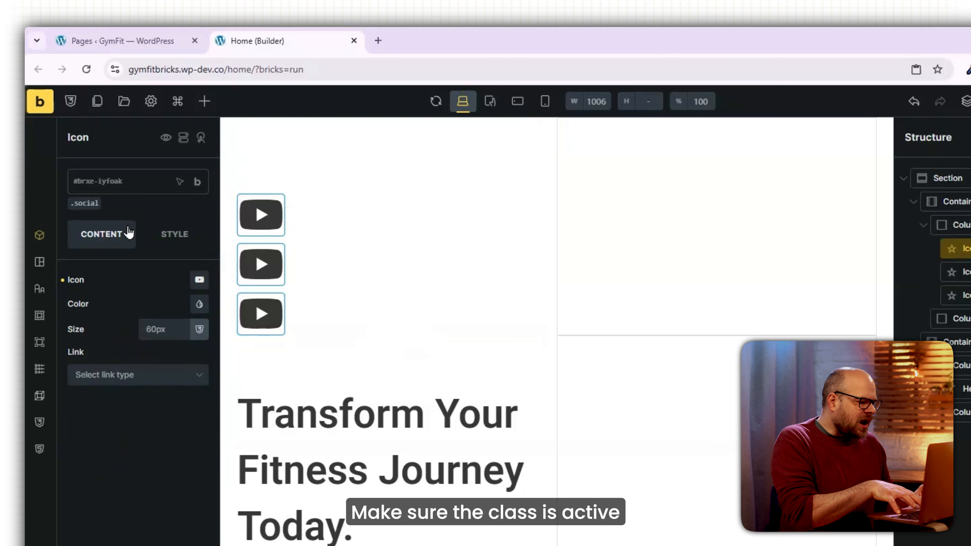
pyautogui.click(157, 328)
pyautogui.write('35')
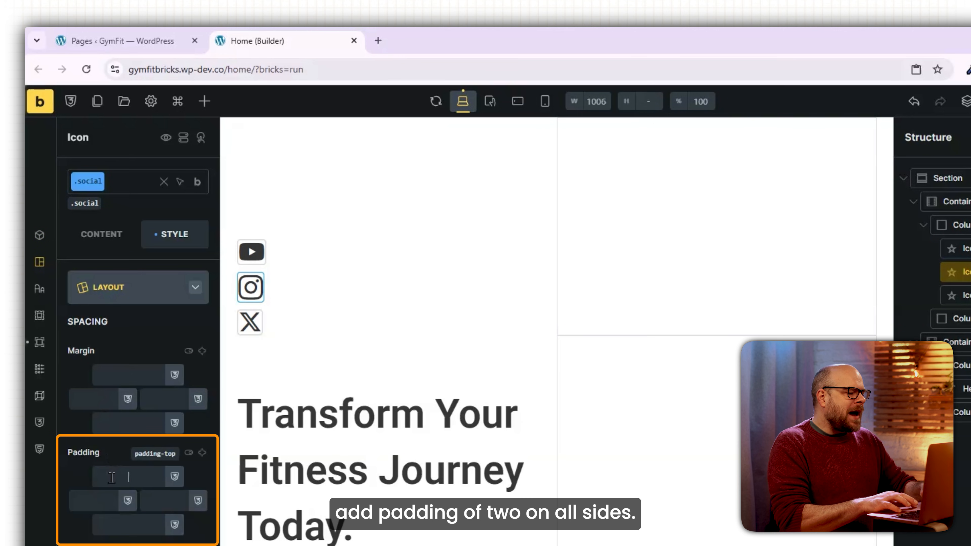
pyautogui.write('2')
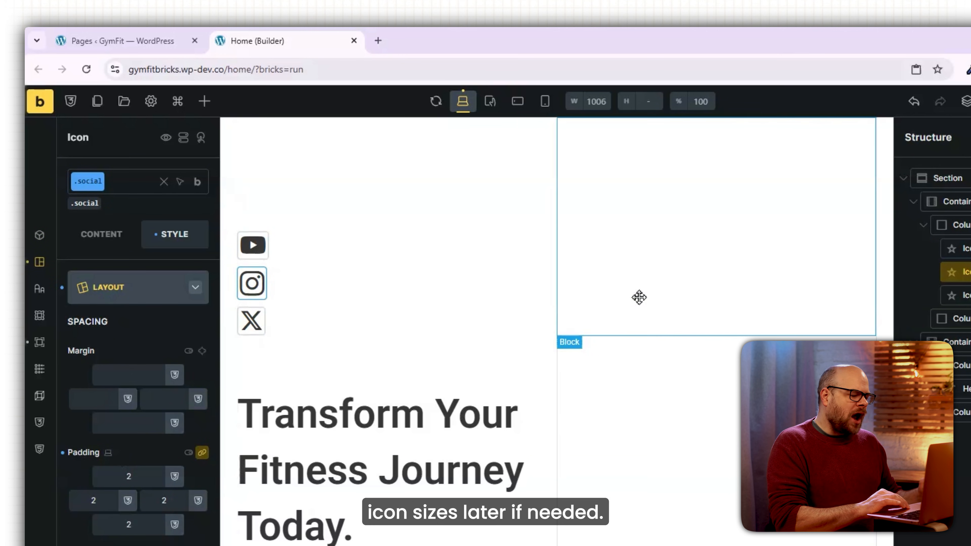
# Add a Basic Text element with the GymFit tagline to the first row's second column and set its font size to 18
pyautogui.click(711, 252)
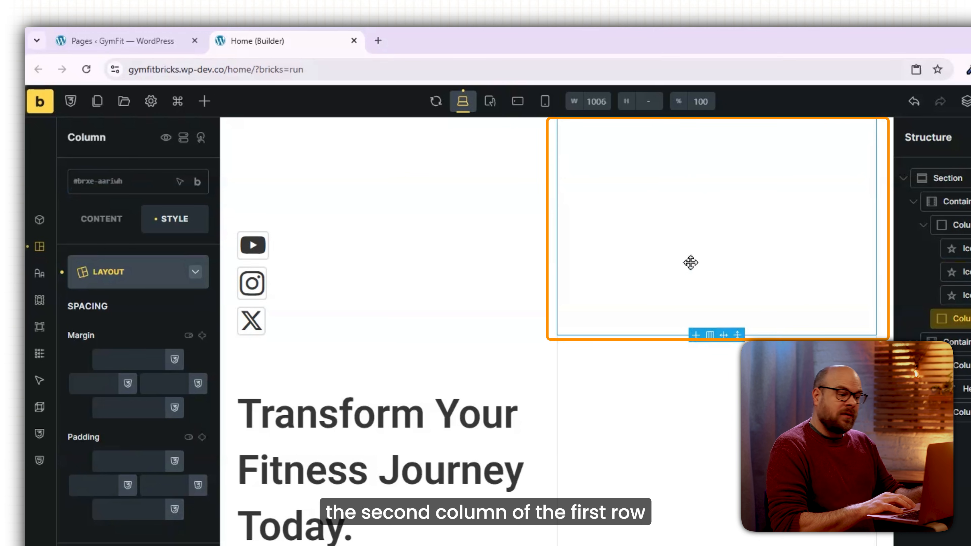
pyautogui.click(204, 101)
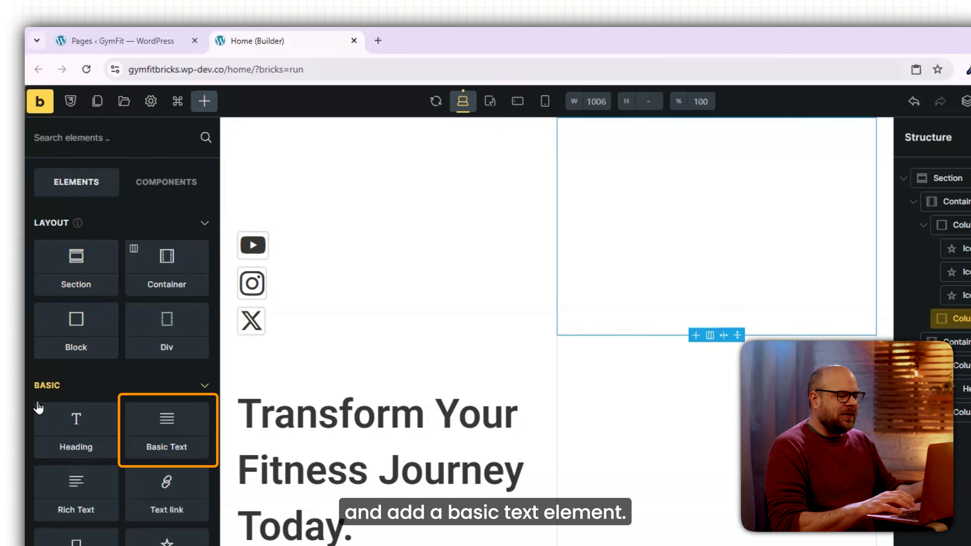
pyautogui.click(152, 429)
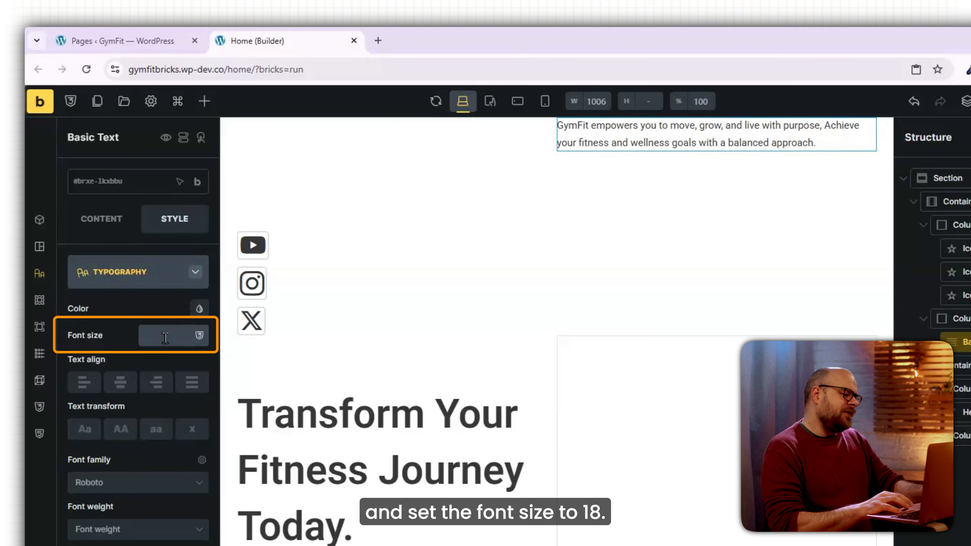
pyautogui.write('18')
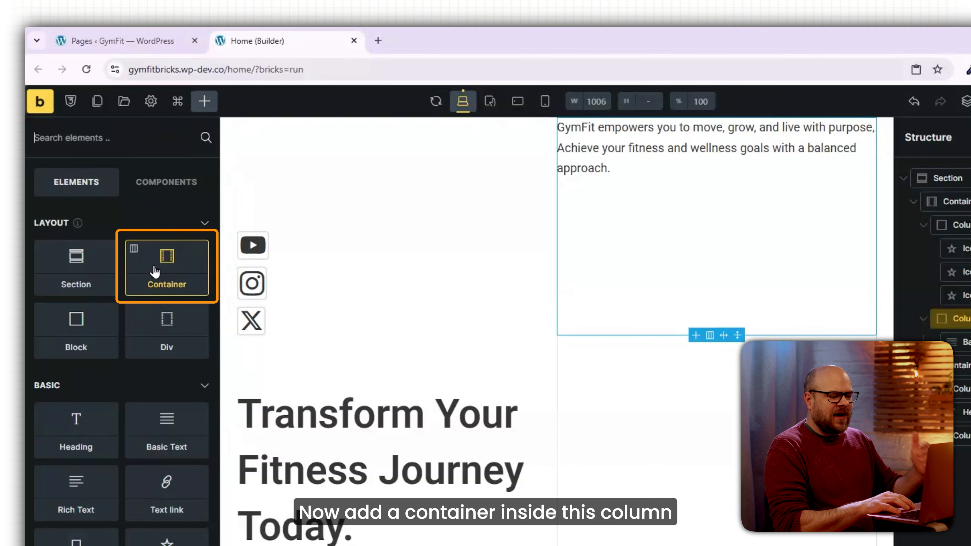
# Add a container below the tagline text and split it into a two-column 50/50 layout
pyautogui.click(159, 273)
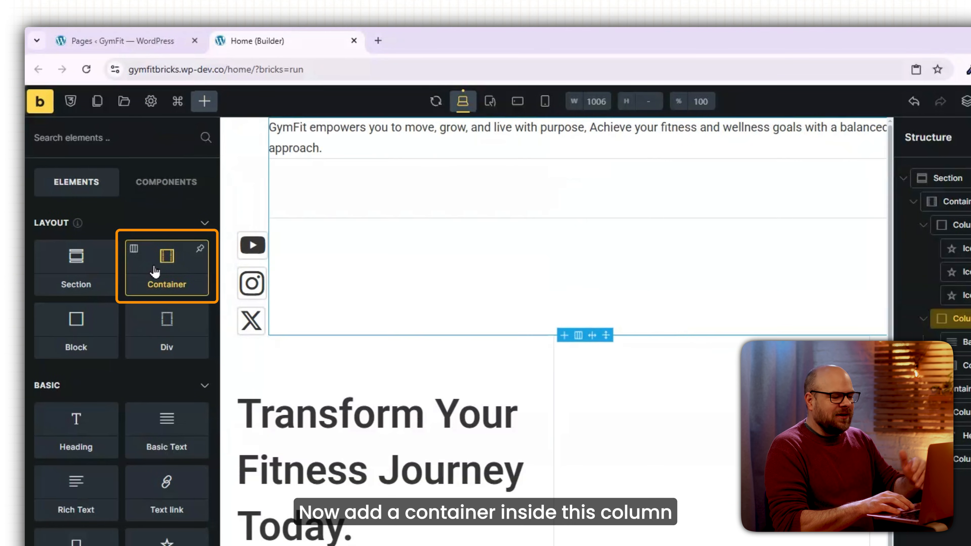
pyautogui.click(496, 191)
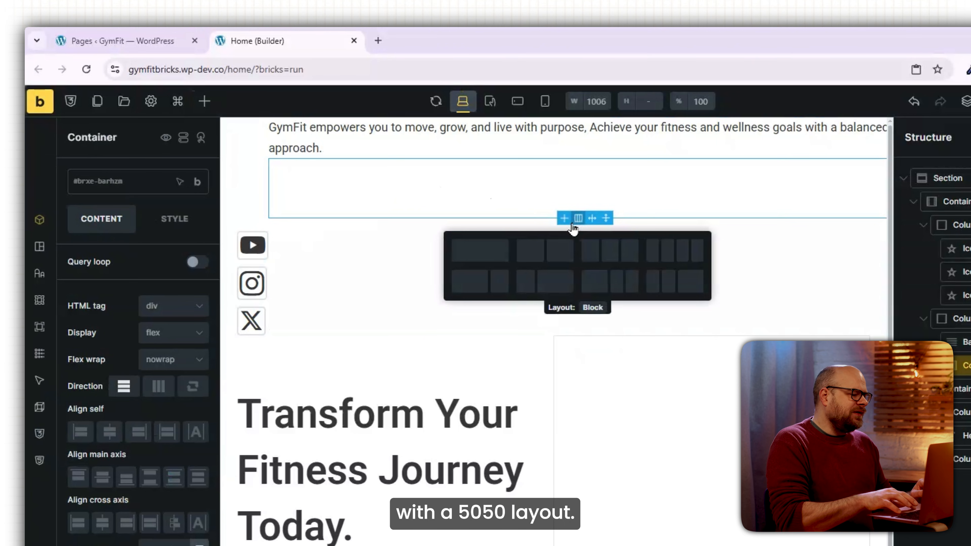
pyautogui.click(538, 252)
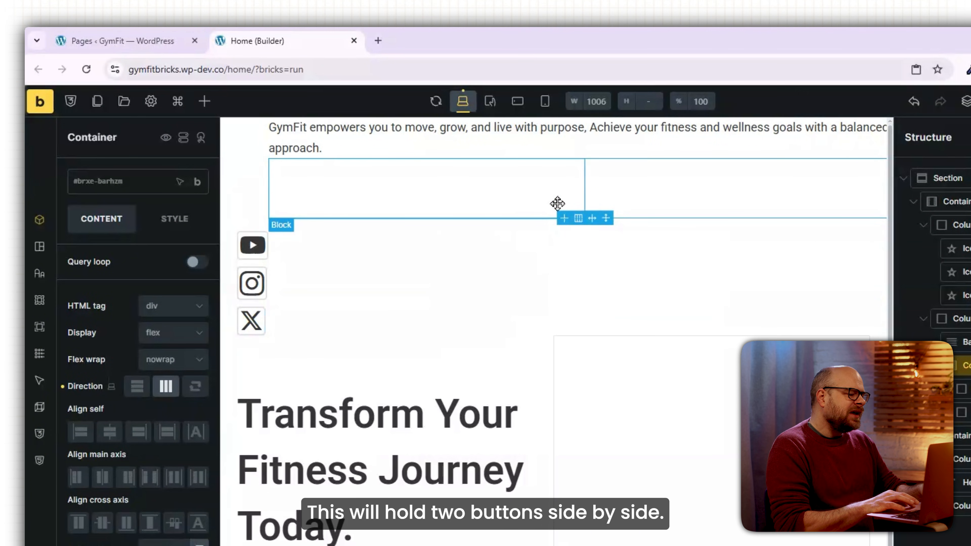
# Set the width of the first row's second column, which holds the tagline and the nested container, to 50%
pyautogui.click(161, 426)
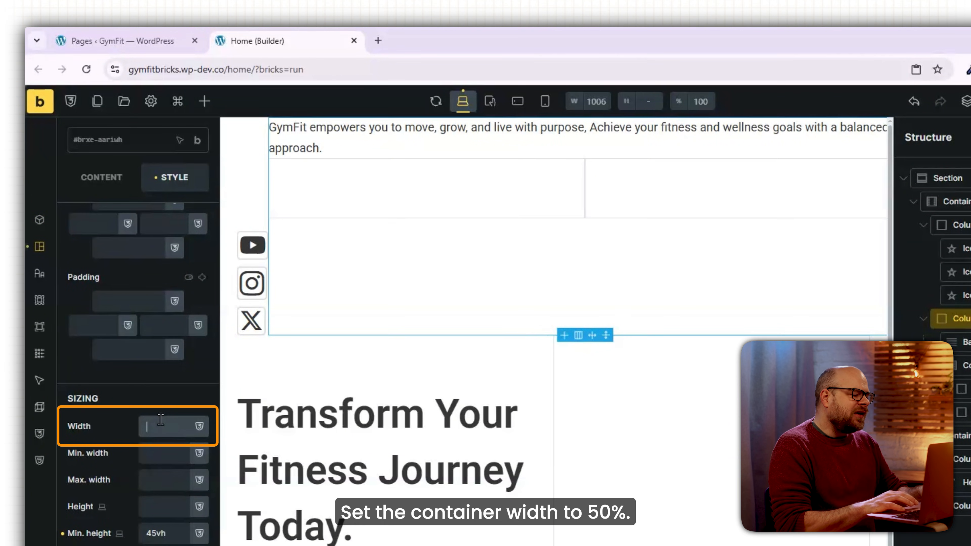
pyautogui.write('50')
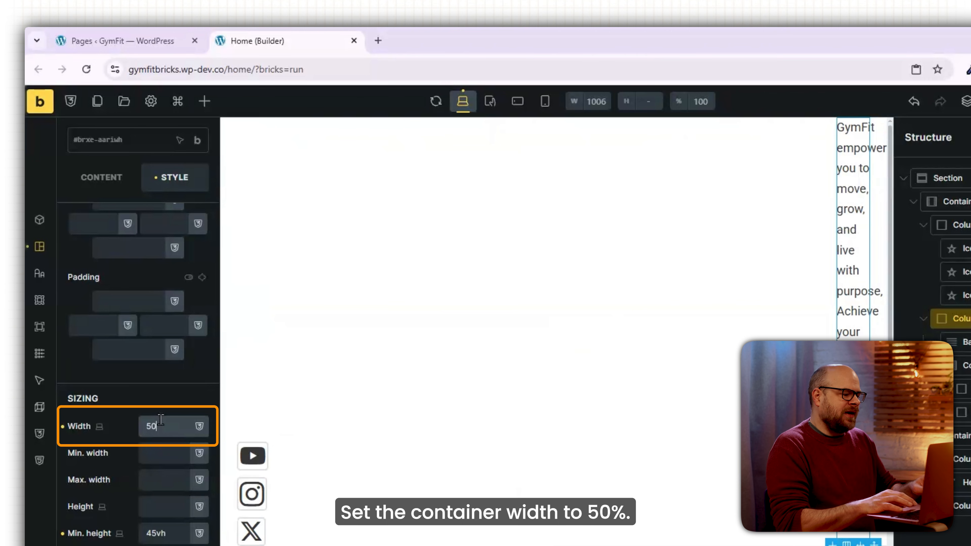
pyautogui.write('%')
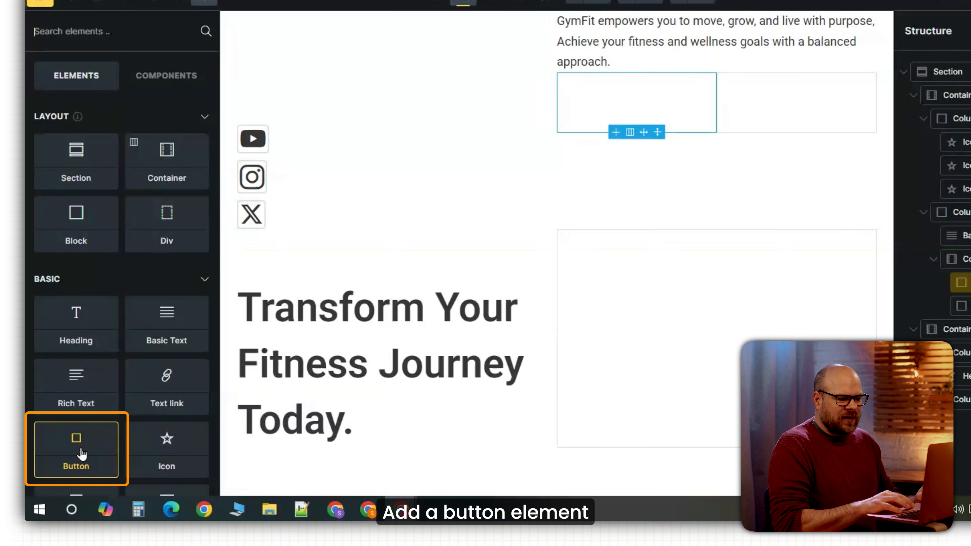
# Add a Button element to the nested container's first column and label it "Get Started"
pyautogui.click(82, 465)
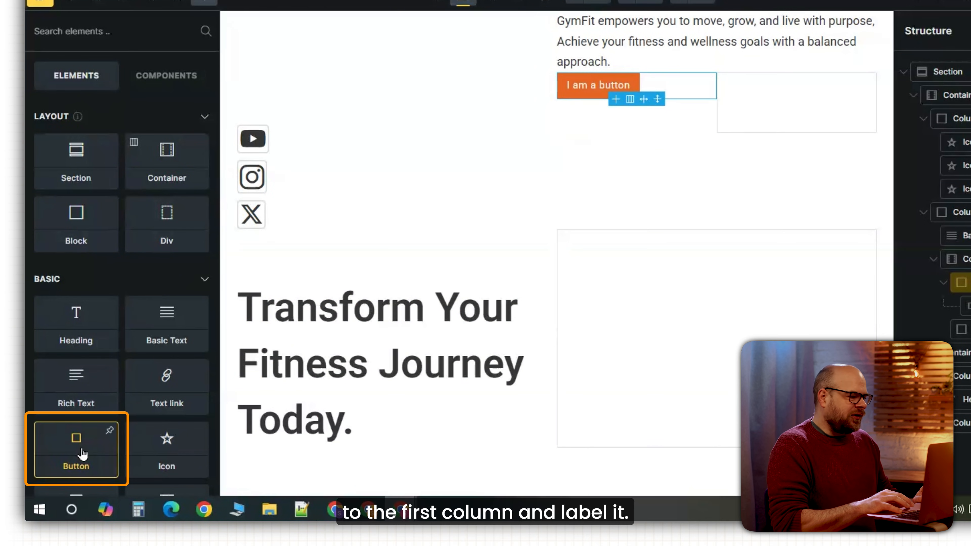
pyautogui.click(624, 94)
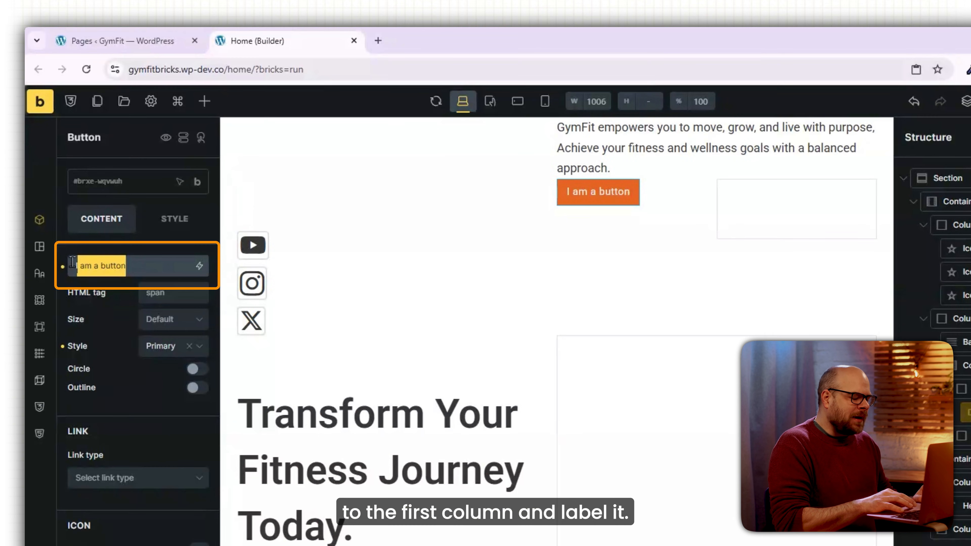
pyautogui.click(124, 271)
pyautogui.write('Get Started')
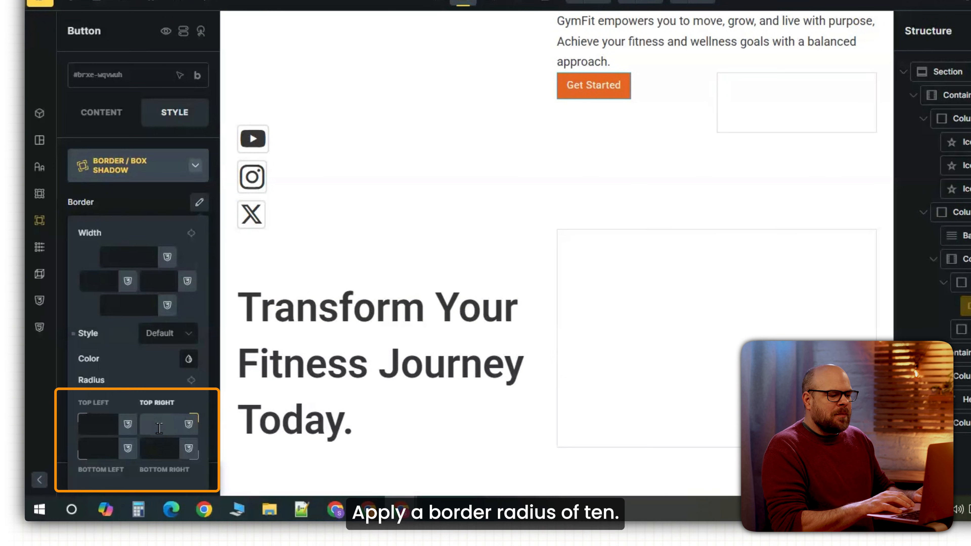
# Apply a linked border radius of 10 to the Get Started button and set its column's Align cross axis to end
pyautogui.click(159, 428)
pyautogui.write('1')
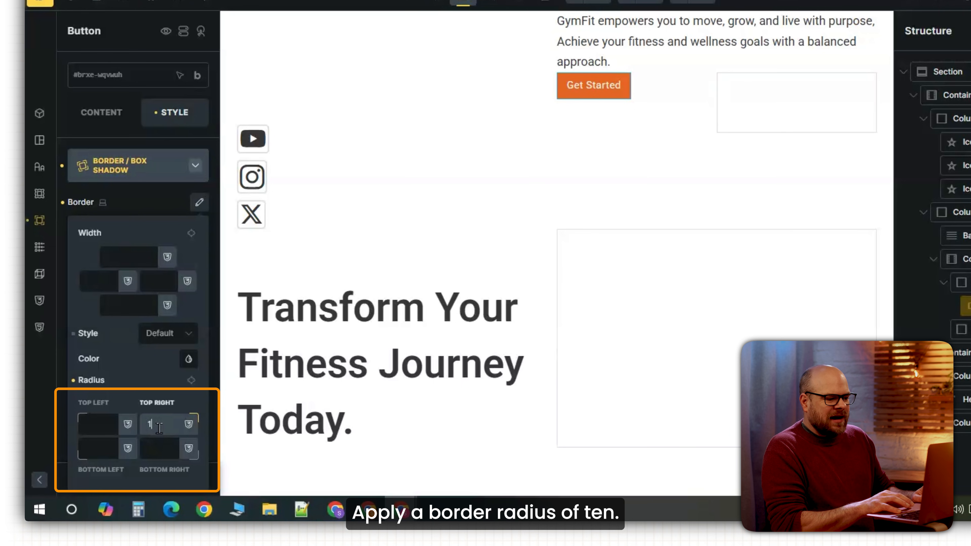
pyautogui.write('0')
pyautogui.click(191, 380)
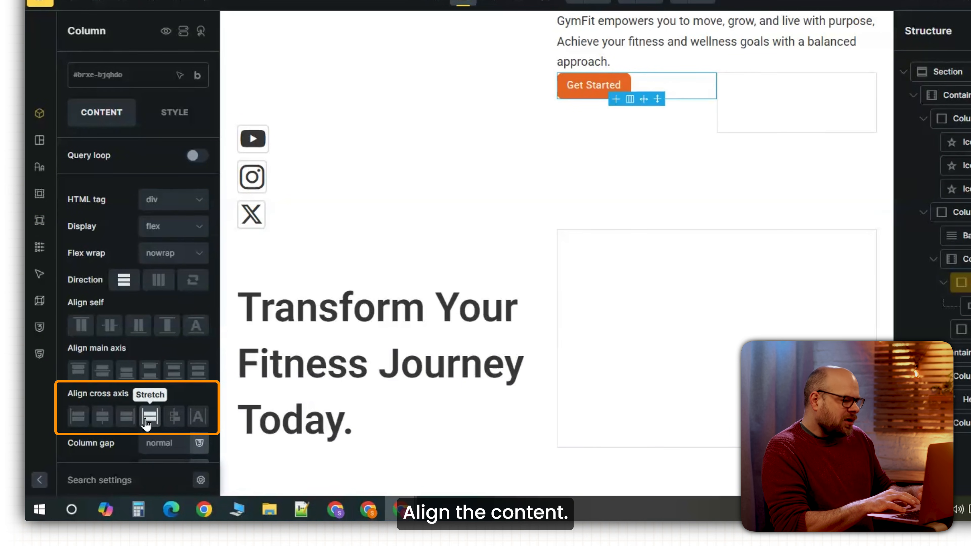
pyautogui.click(132, 420)
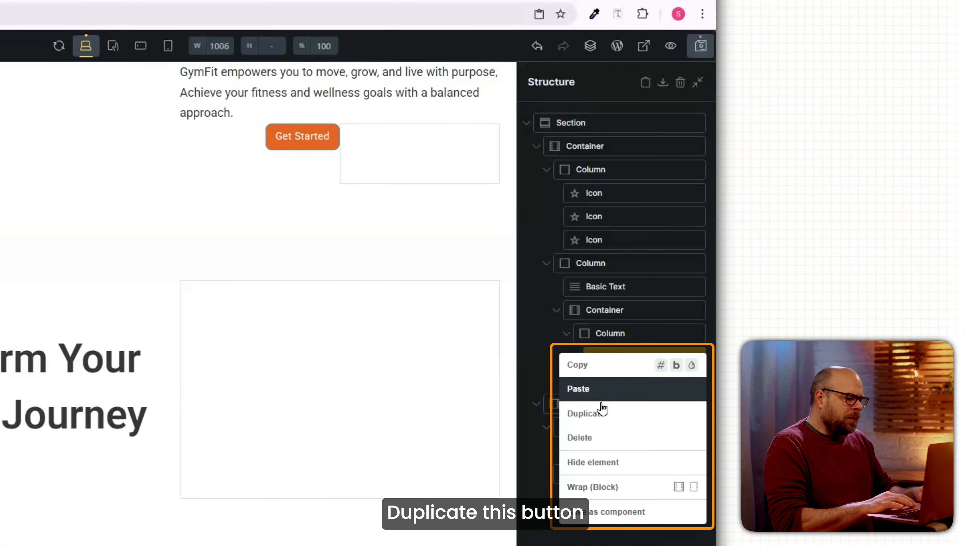
# Duplicate the Get Started button and move the copy into the nested container's second column
pyautogui.click(601, 411)
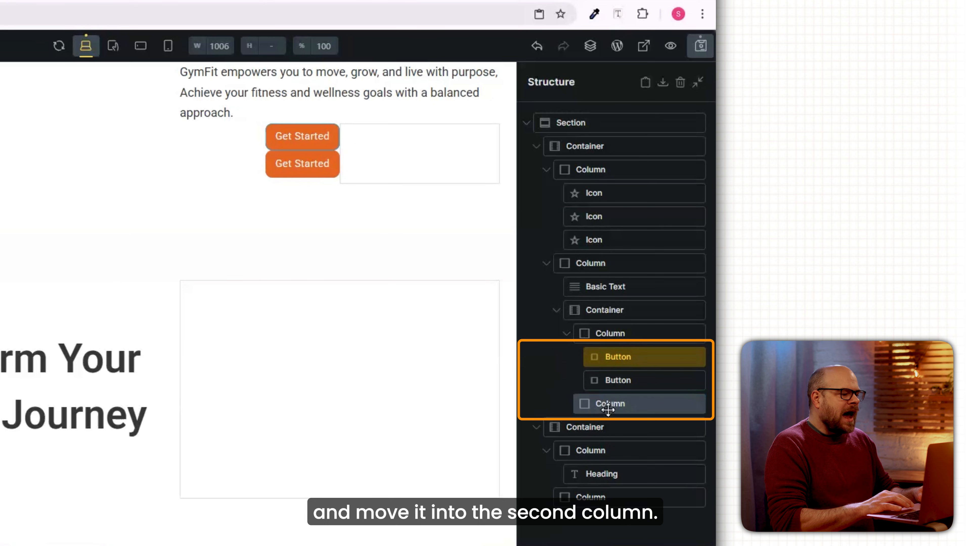
pyautogui.moveTo(631, 380); pyautogui.dragTo(616, 409)
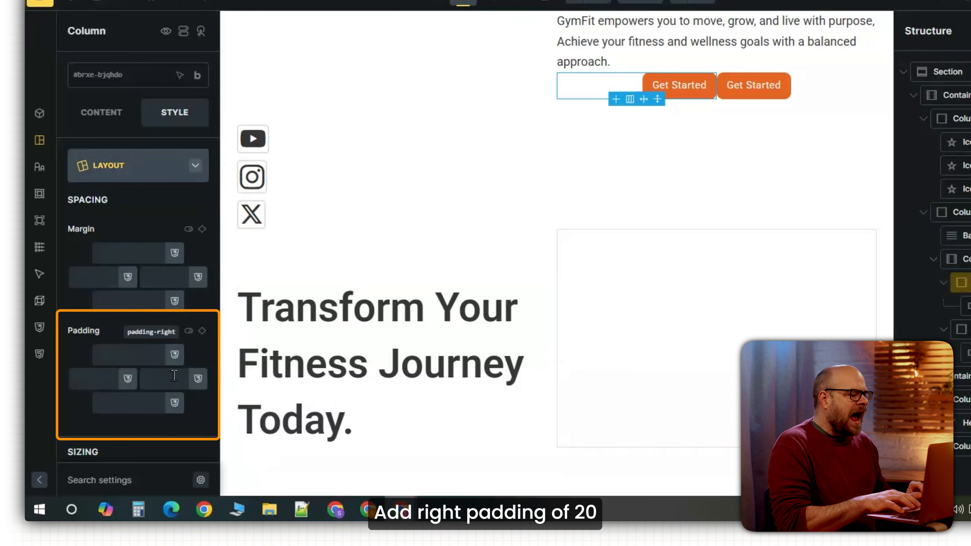
# Set right padding of 20 on the nested container's first column and top padding of 20 on the nested container itself
pyautogui.write('20')
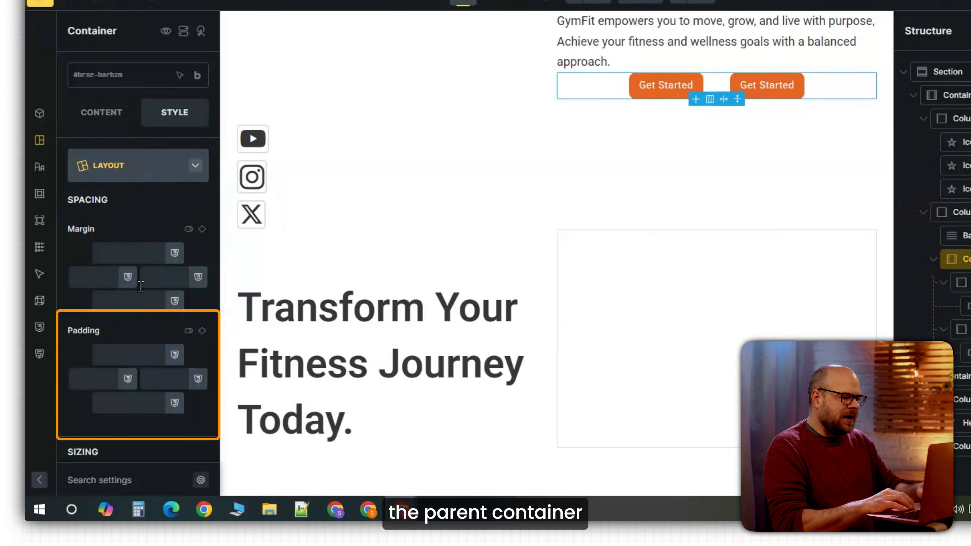
pyautogui.click(121, 350)
pyautogui.write('20')
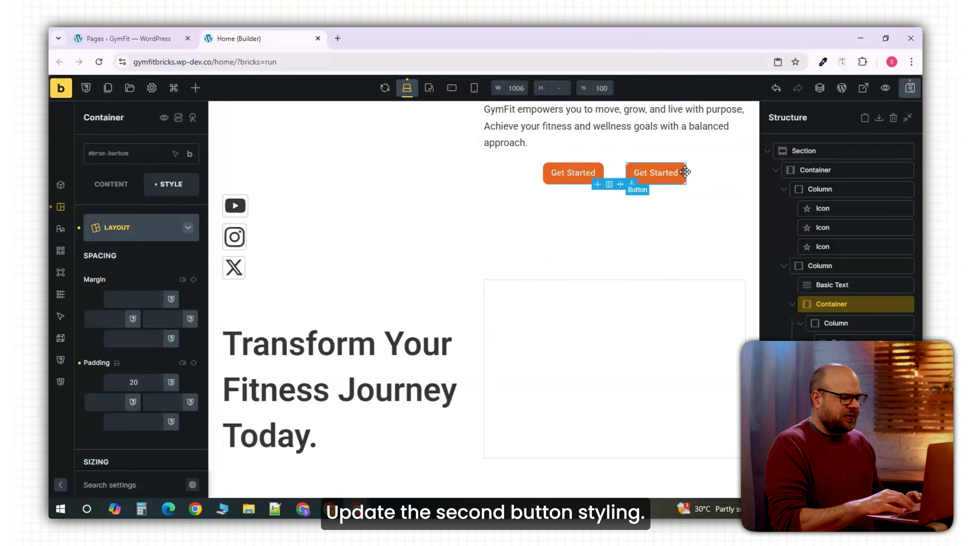
# Relabel the second button "Shop Now" and make its background color fully transparent
pyautogui.click(684, 173)
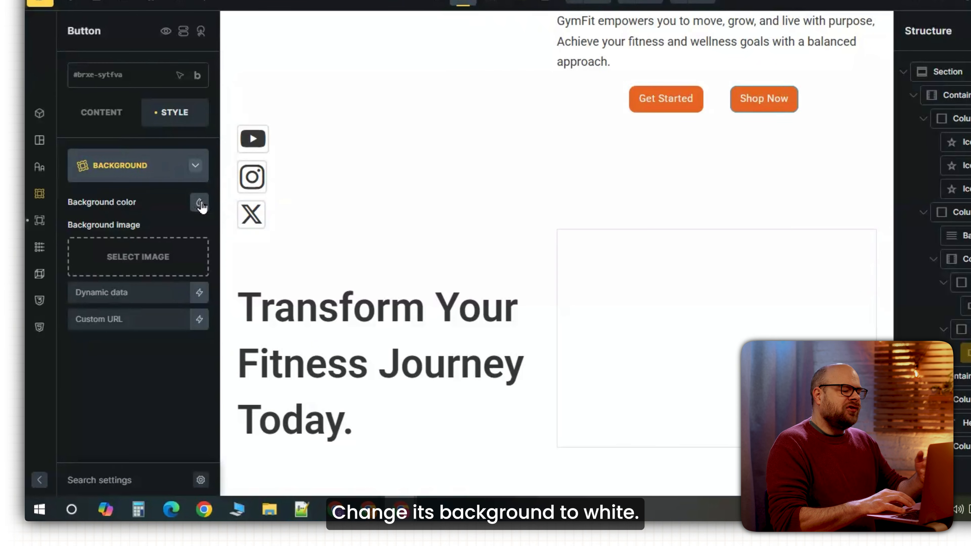
pyautogui.click(199, 202)
pyautogui.moveTo(169, 401); pyautogui.dragTo(78, 404)
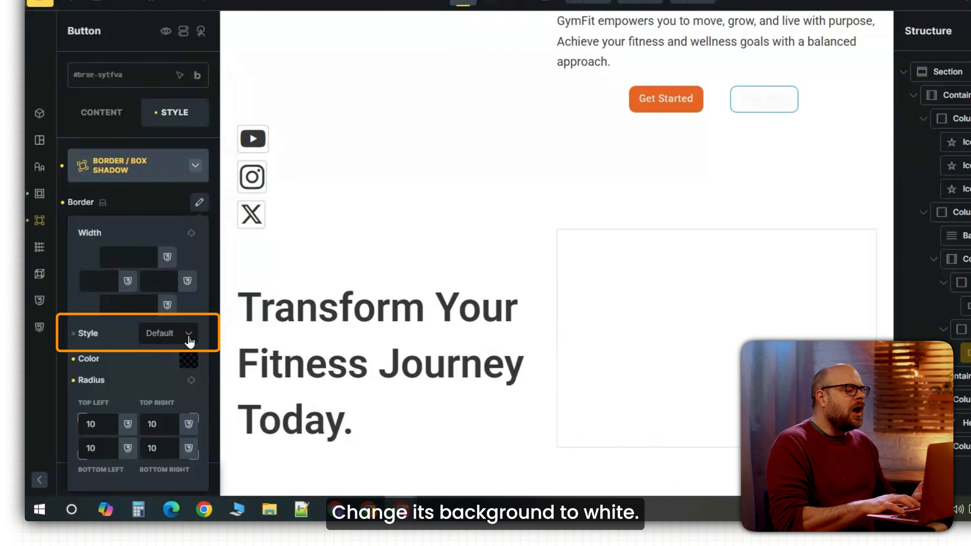
# Give the Shop Now button a solid near-black border with a linked width of 2 on all sides
pyautogui.click(179, 333)
pyautogui.click(169, 406)
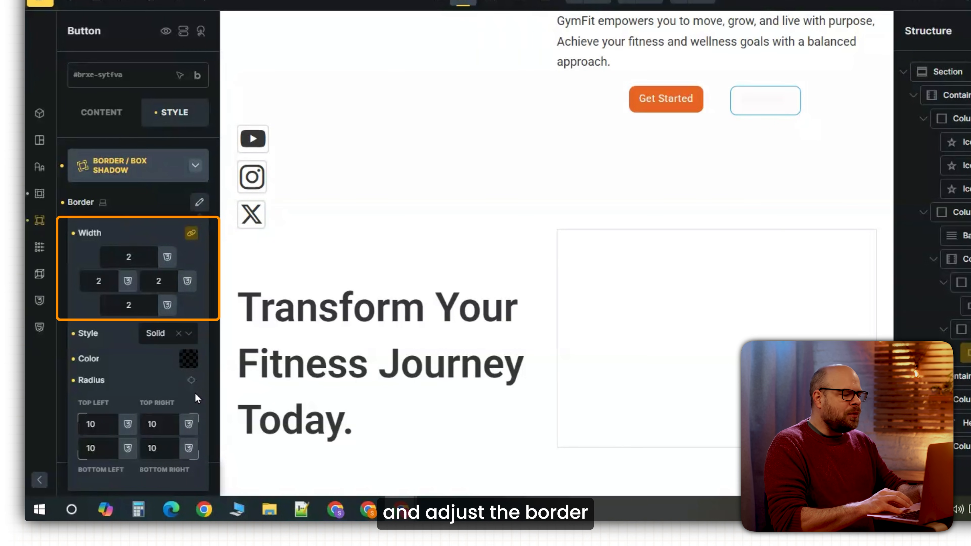
pyautogui.click(189, 358)
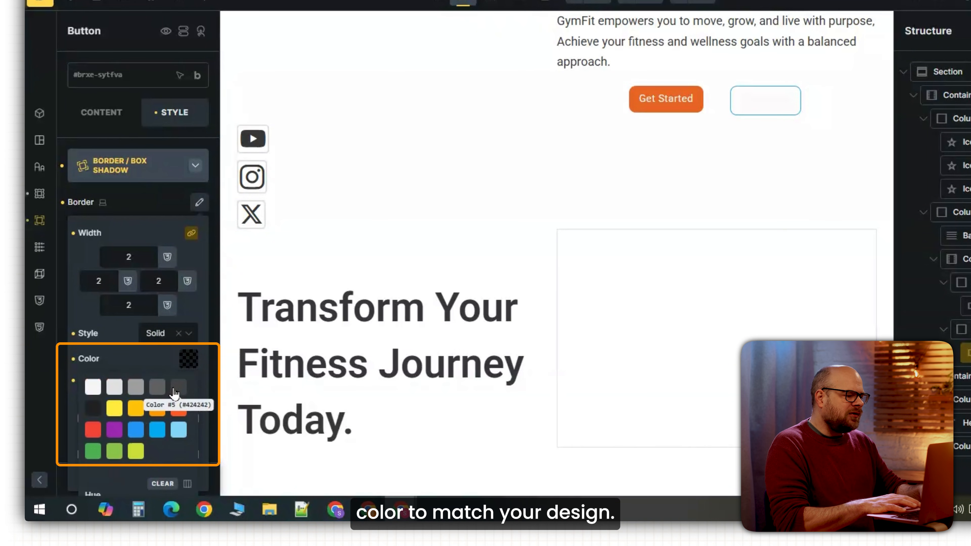
pyautogui.click(101, 408)
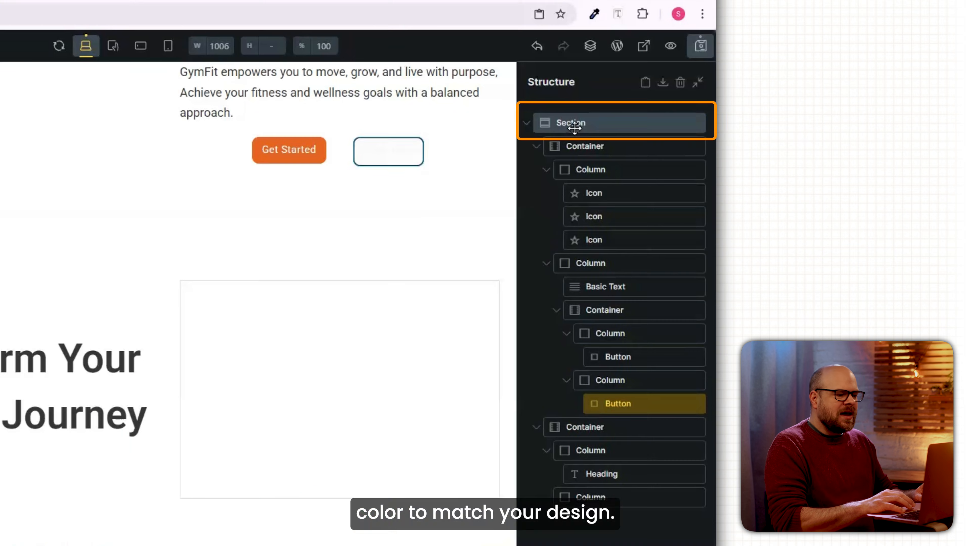
# Set freepik__talk__83661-copy.jpg from the media library as the hero section's background image
pyautogui.click(949, 72)
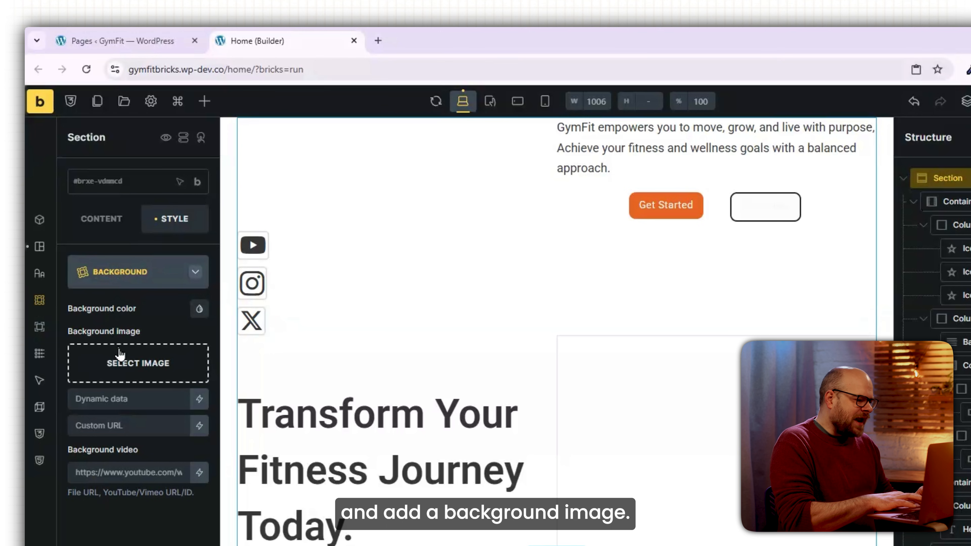
pyautogui.click(119, 355)
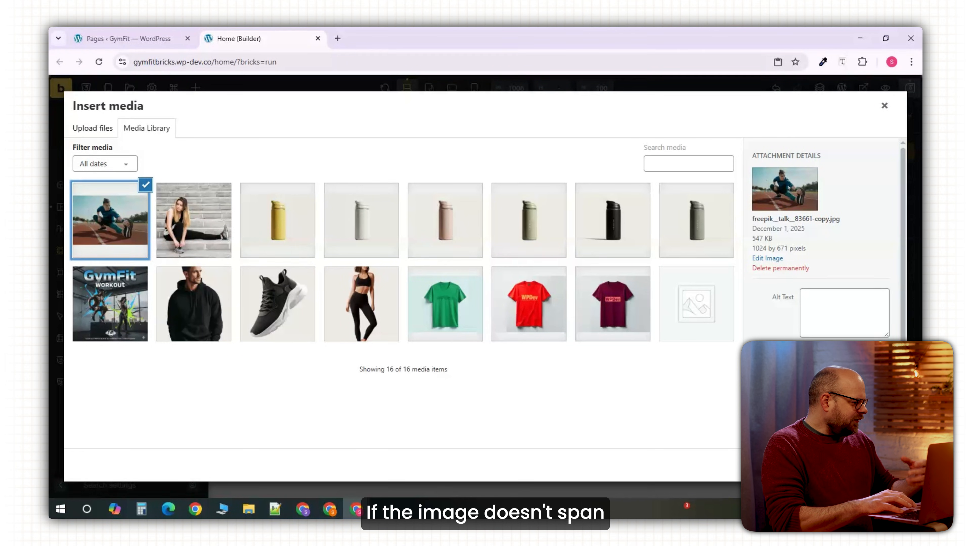
pyautogui.click(880, 465)
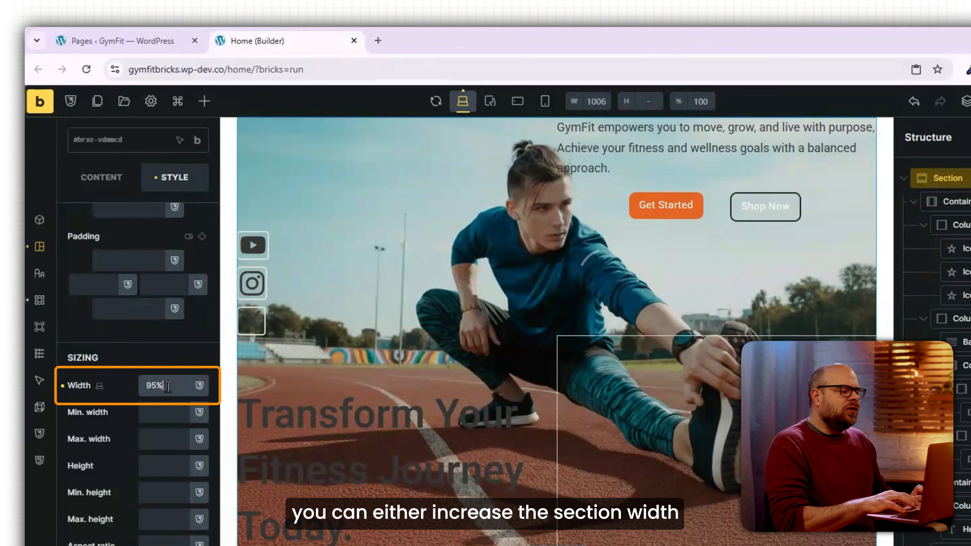
# Clear the hero section's width and give it linked left and right padding of 4%
pyautogui.doubleClick(132, 381)
pyautogui.press('BackSpace')
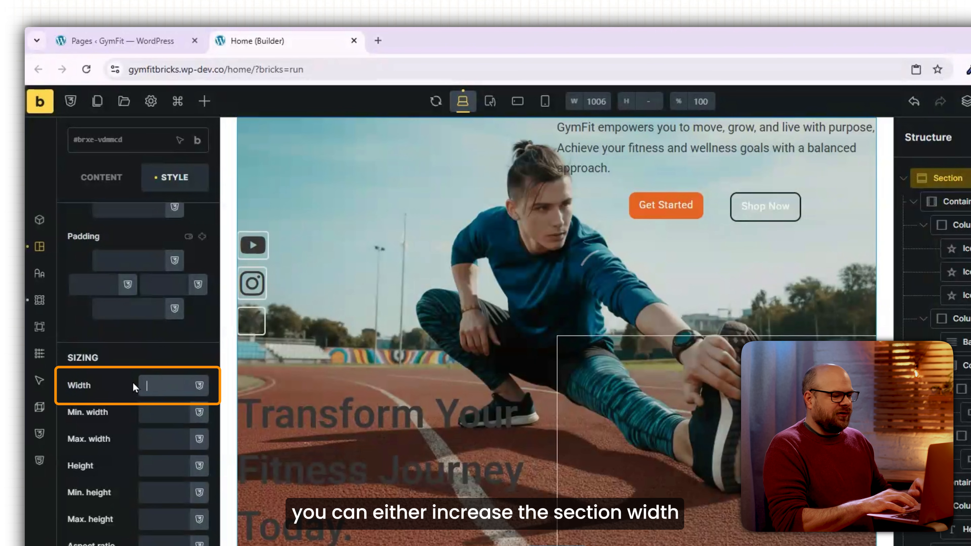
pyautogui.click(99, 490)
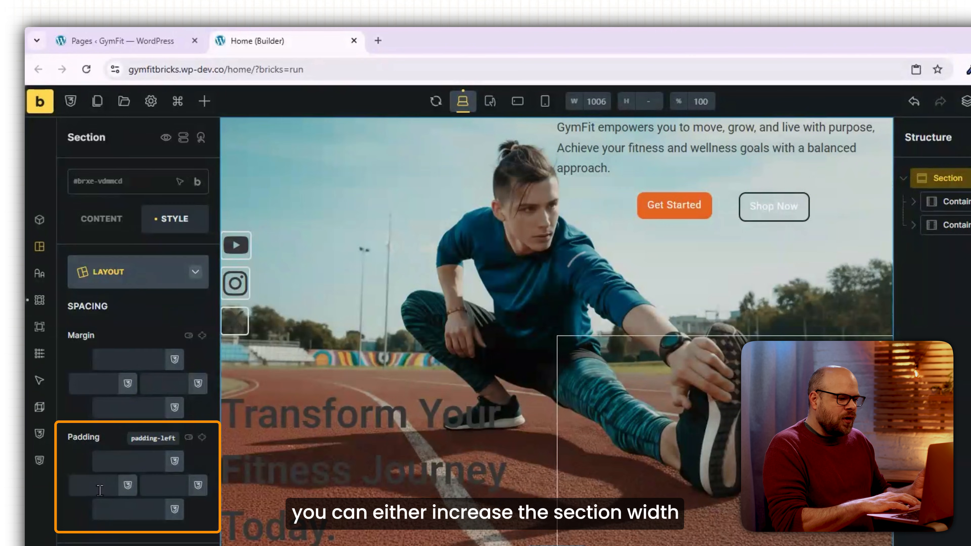
pyautogui.write('4')
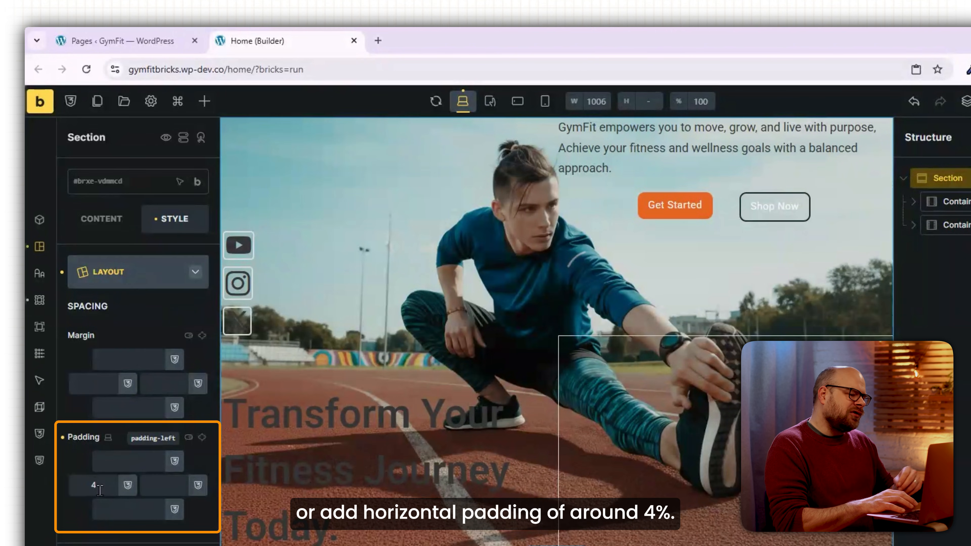
pyautogui.click(202, 437)
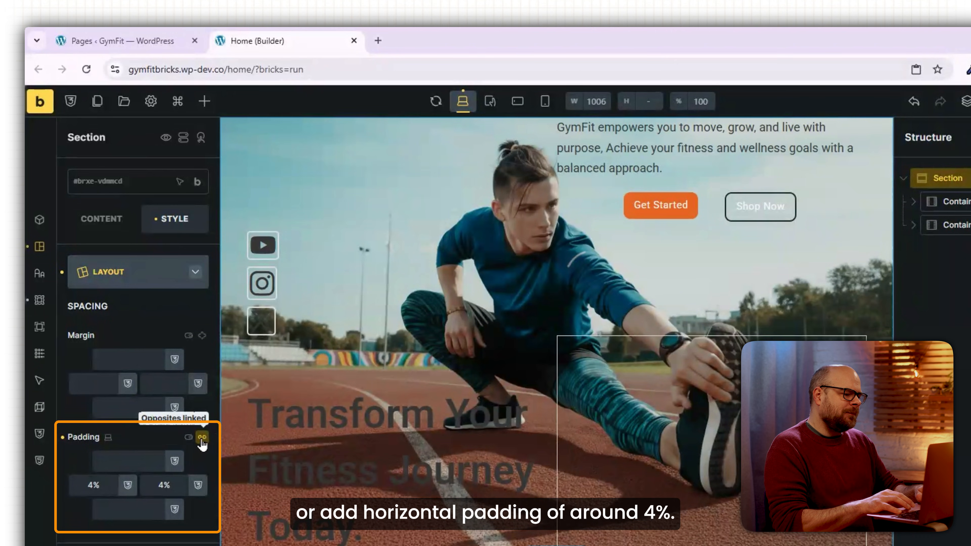
# Set the top padding of the column holding the tagline and buttons to 10%
pyautogui.click(652, 444)
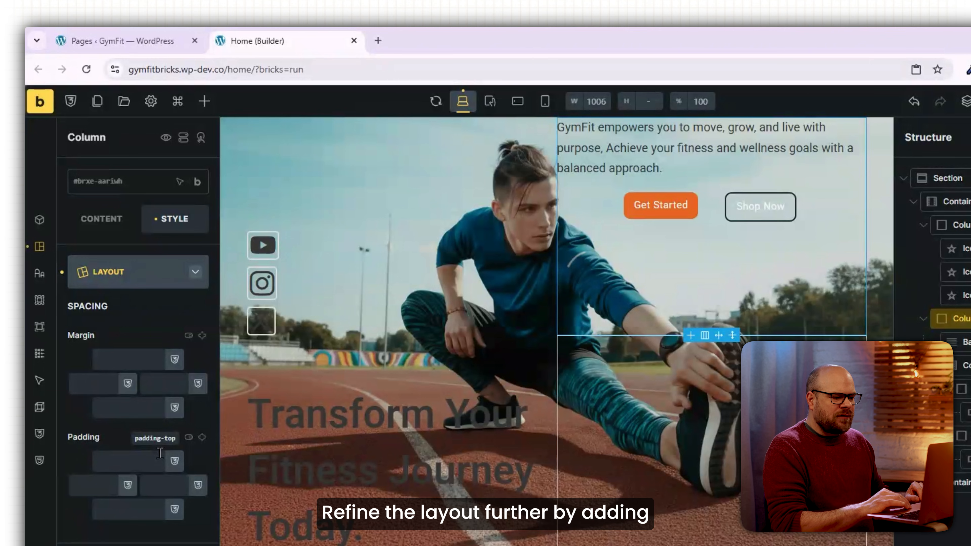
pyautogui.write('10%')
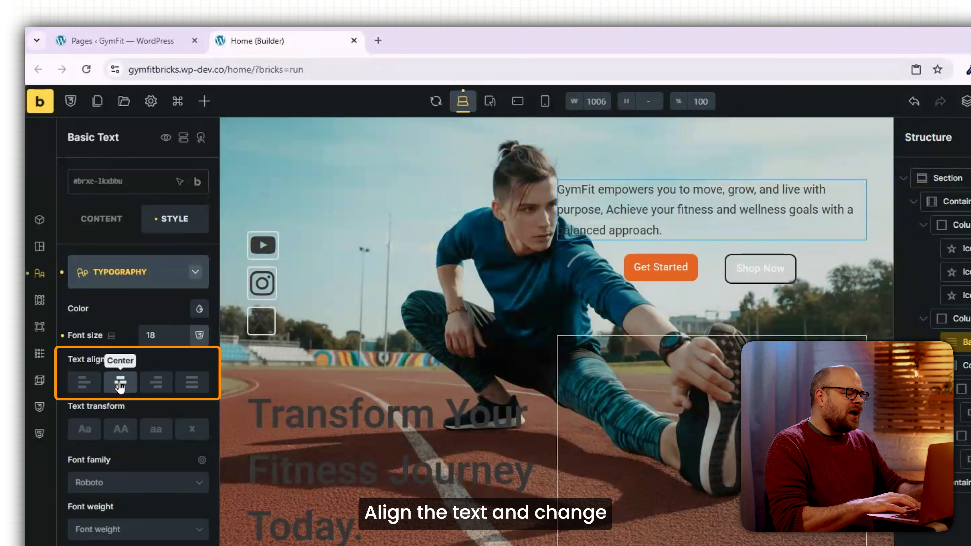
# Center the tagline text and set its color to the near-white #f5f5f5
pyautogui.click(120, 384)
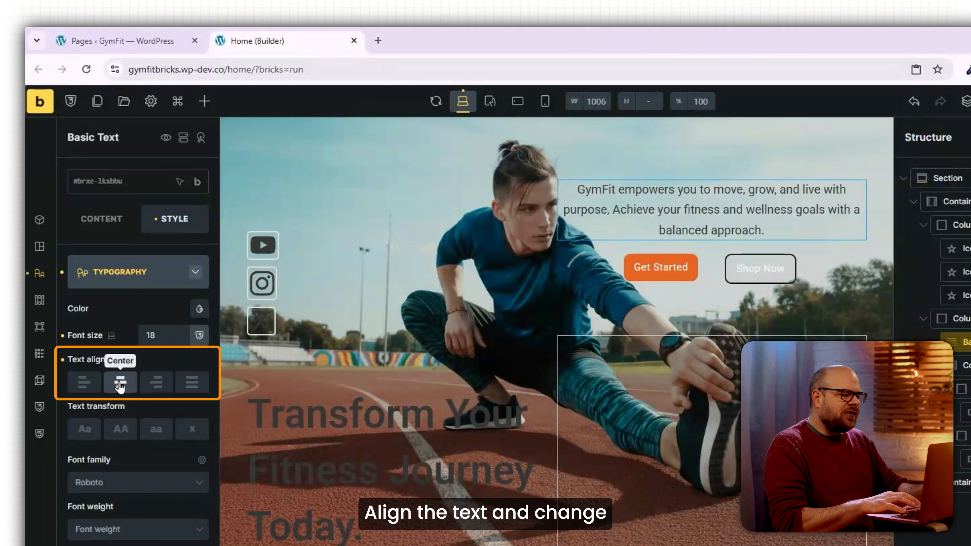
pyautogui.click(199, 308)
pyautogui.click(82, 336)
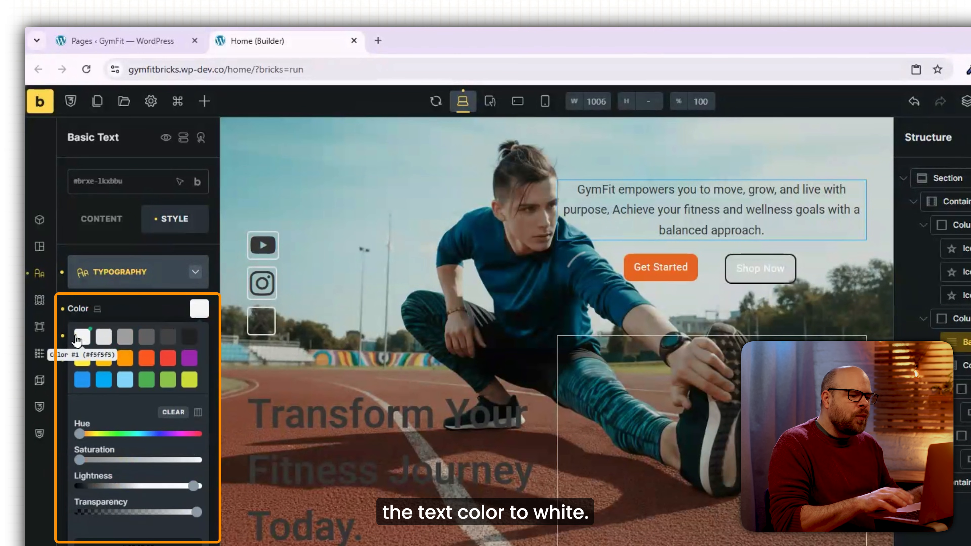
pyautogui.click(182, 281)
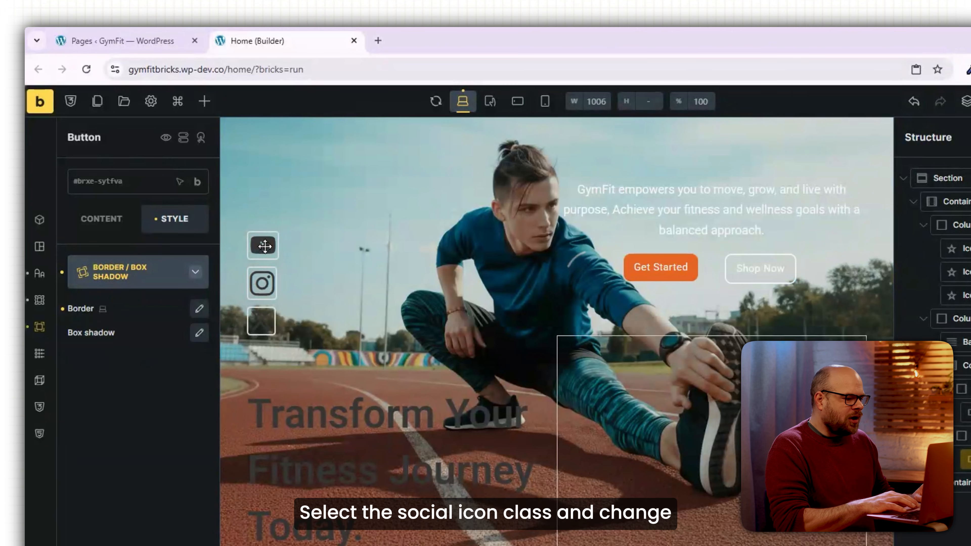
# Set the social icons' color to white and their .social class padding to 4 on all sides
pyautogui.click(262, 245)
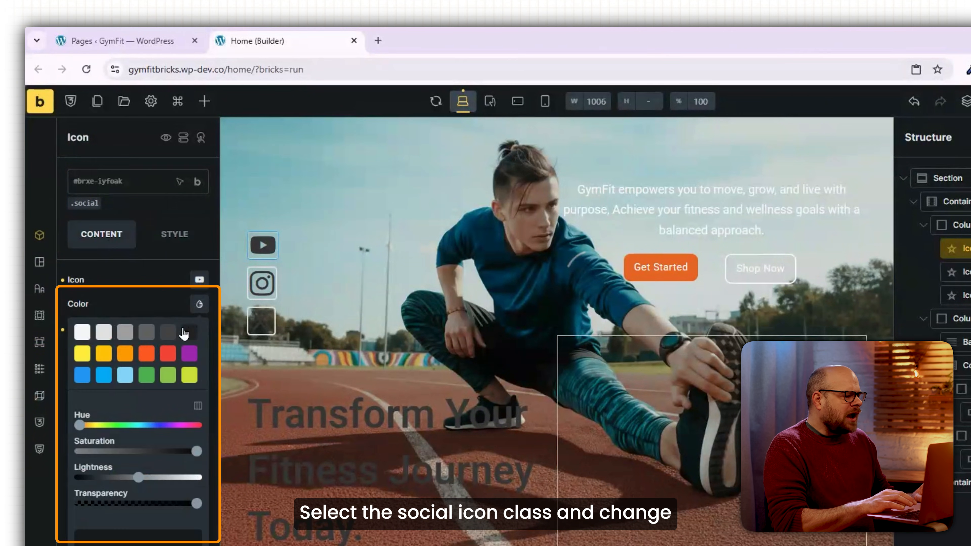
pyautogui.click(82, 332)
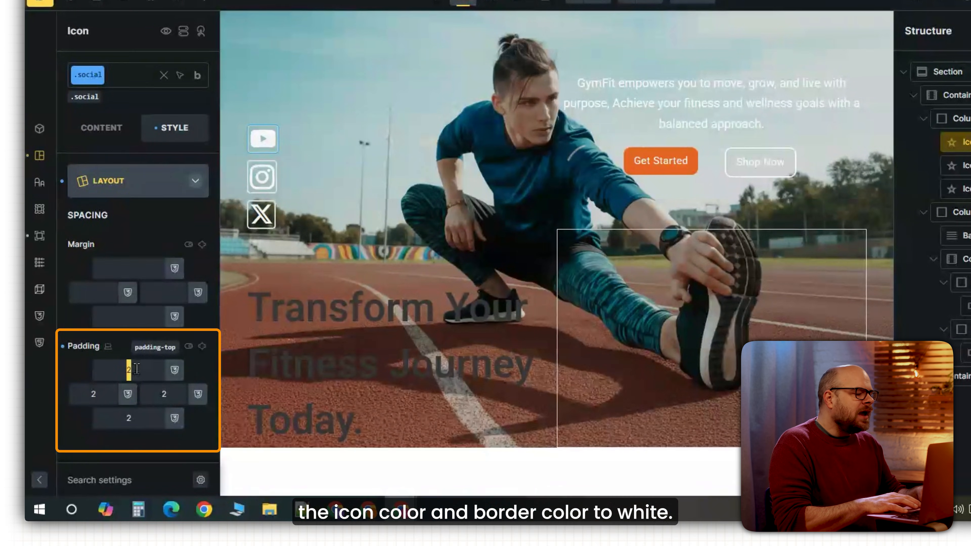
pyautogui.click(155, 373)
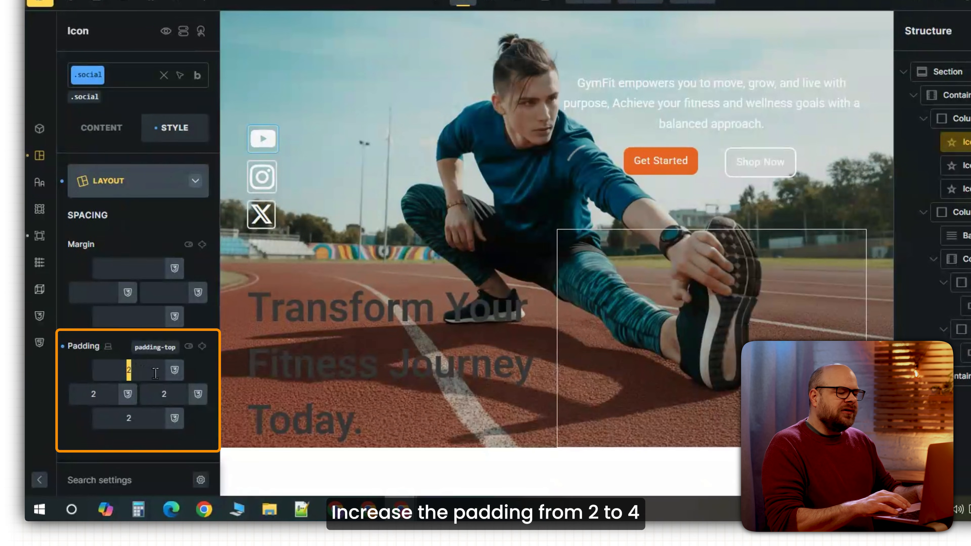
pyautogui.write('4')
pyautogui.click(202, 346)
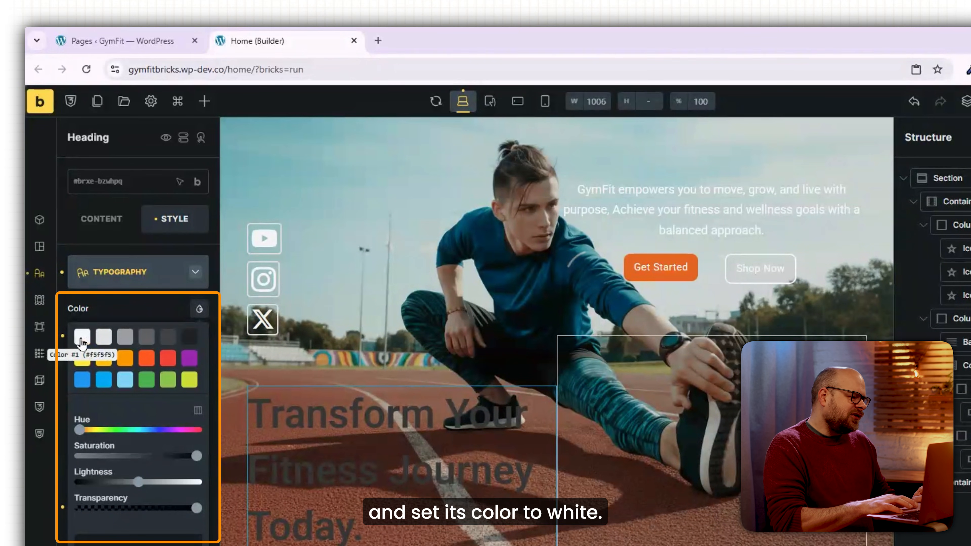
# Set the hero heading's text color to #f5f5f5, then save the page and preview it
pyautogui.click(82, 337)
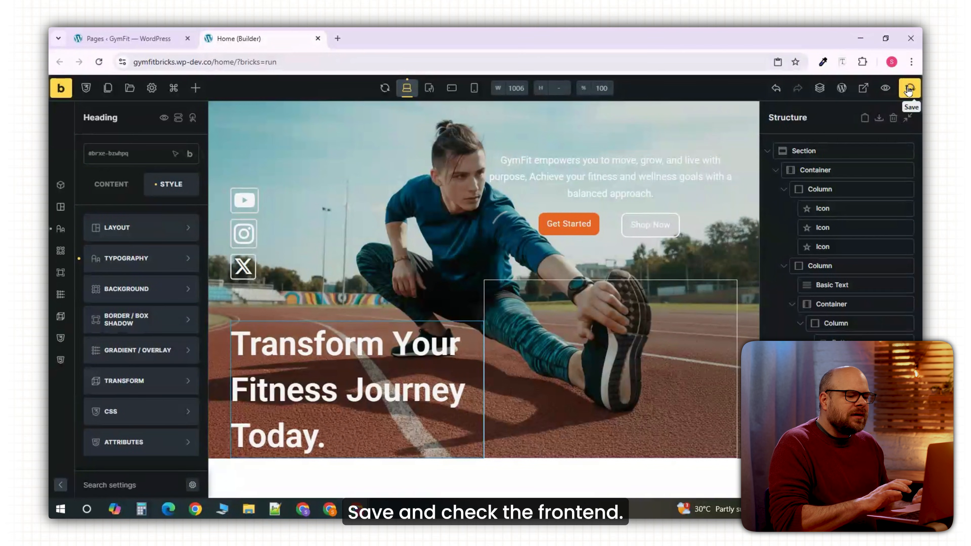
pyautogui.click(908, 91)
pyautogui.click(885, 88)
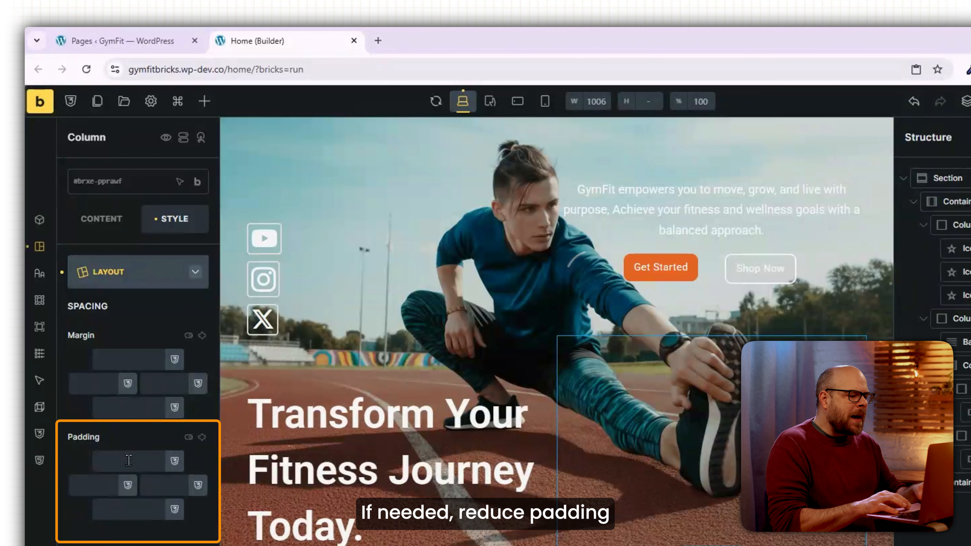
# Set the empty second-row column's top and bottom padding to 0 and the minimum height of all four hero columns to 50vh
pyautogui.click(140, 462)
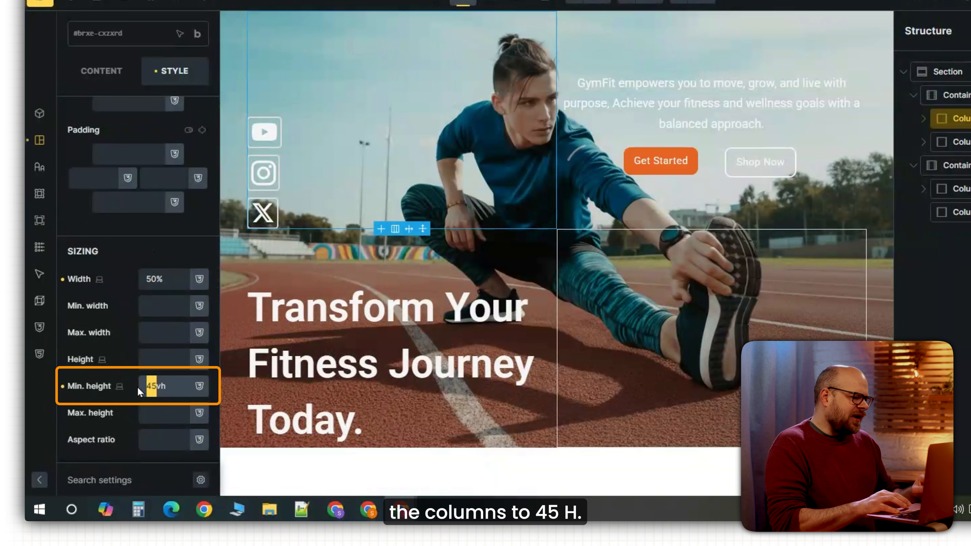
pyautogui.write('50')
pyautogui.doubleClick(142, 385)
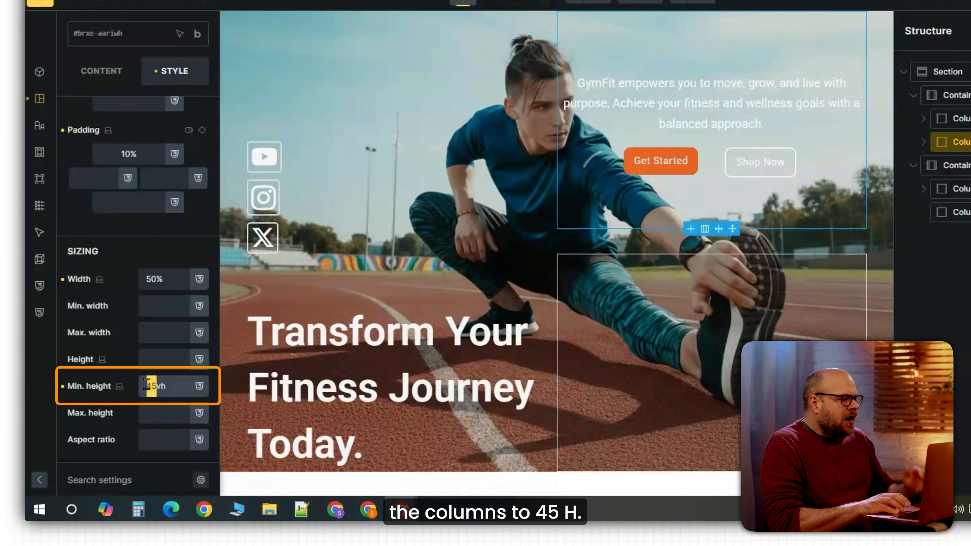
pyautogui.write('50')
pyautogui.doubleClick(142, 384)
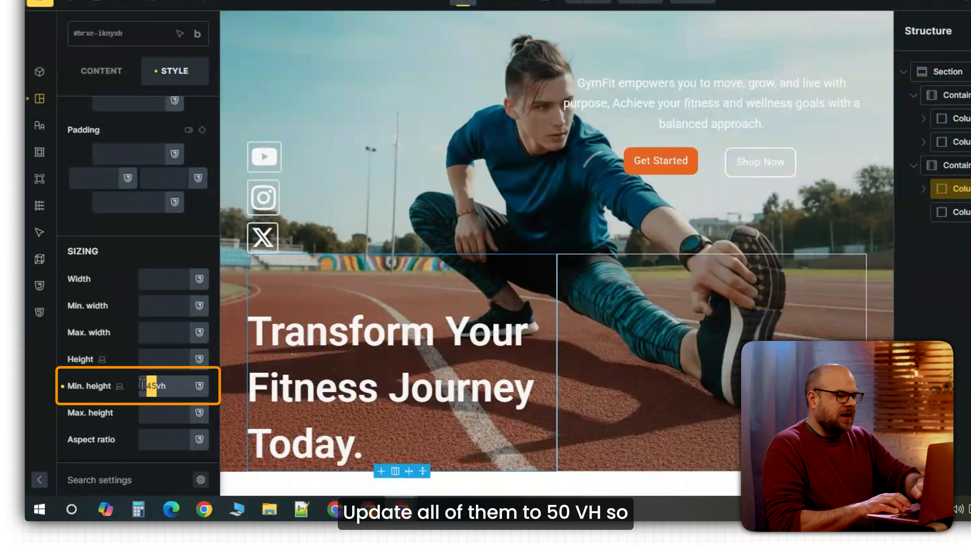
pyautogui.write('50')
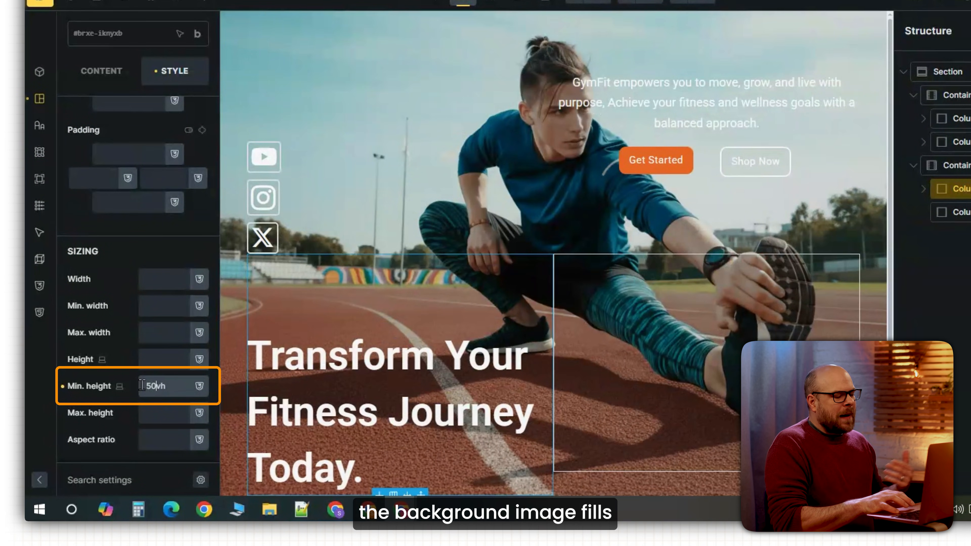
pyautogui.doubleClick(143, 387)
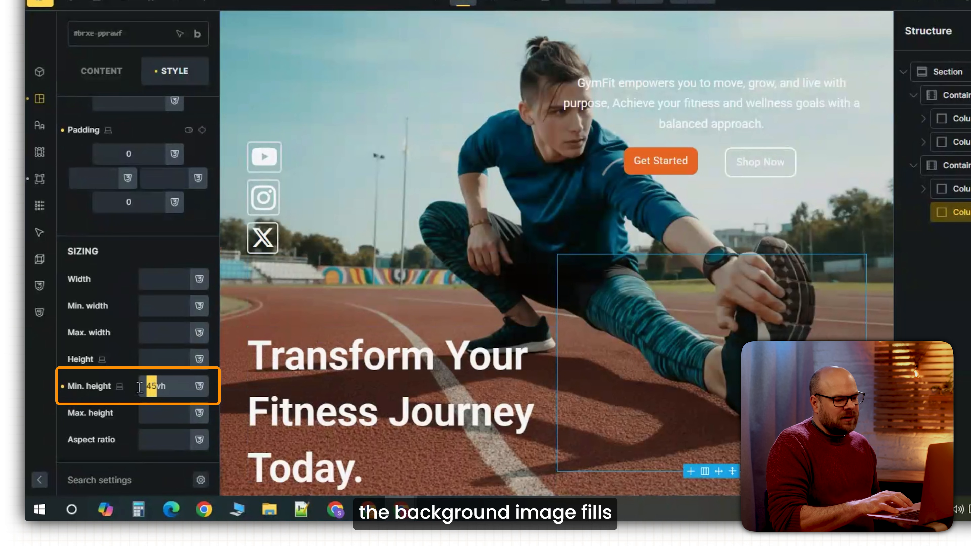
pyautogui.write('50')
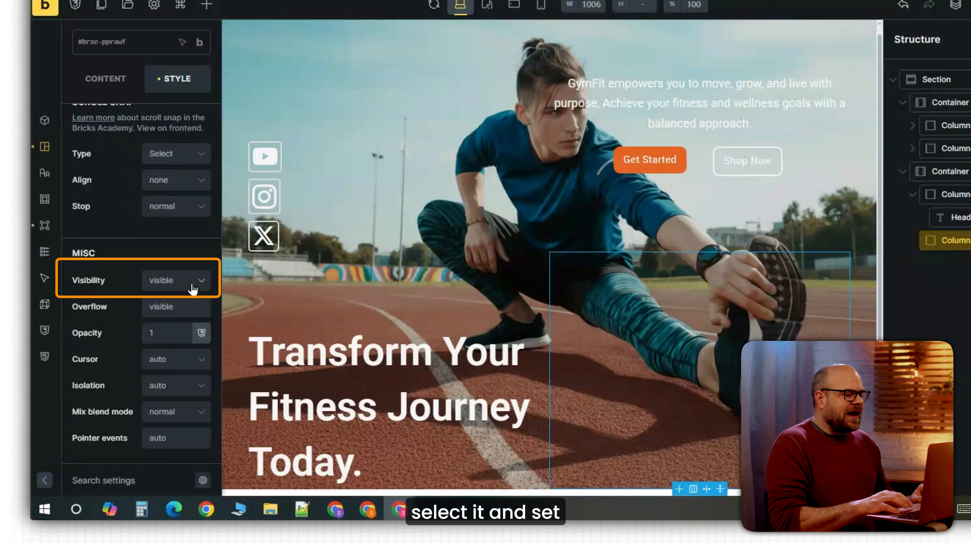
# Set the visibility of the second row's empty second column to hidden
pyautogui.click(191, 286)
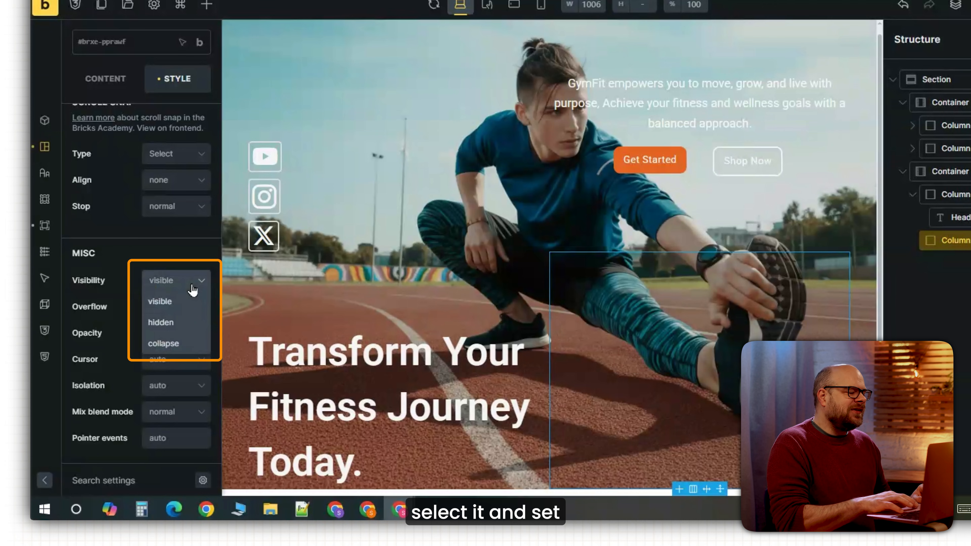
pyautogui.click(170, 322)
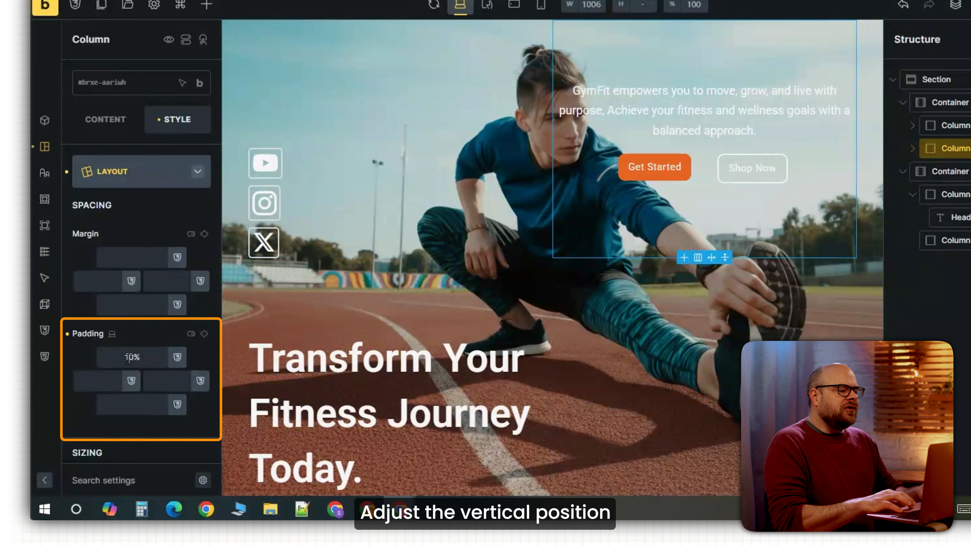
# Set the top padding of the hero column holding the description and buttons to 13%
pyautogui.moveTo(135, 358); pyautogui.dragTo(131, 358)
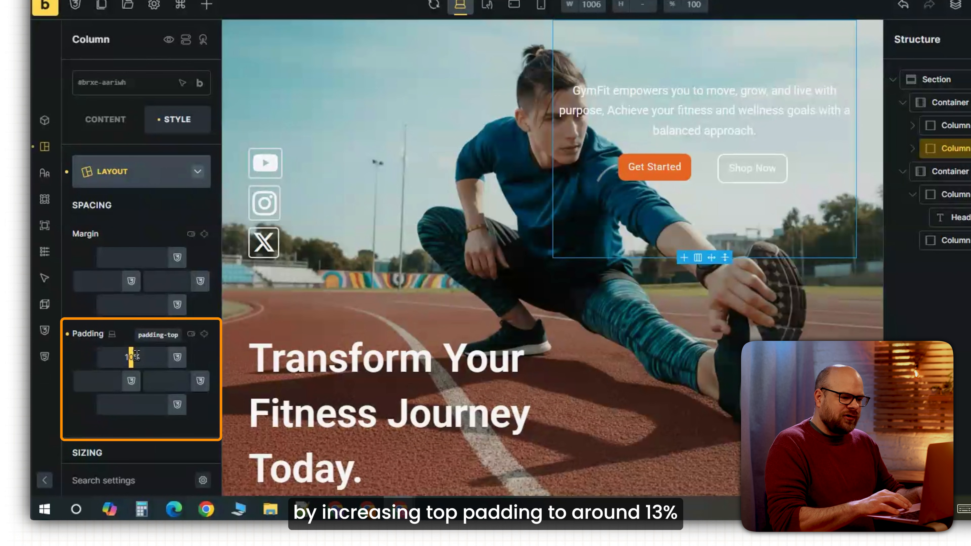
pyautogui.write('3')
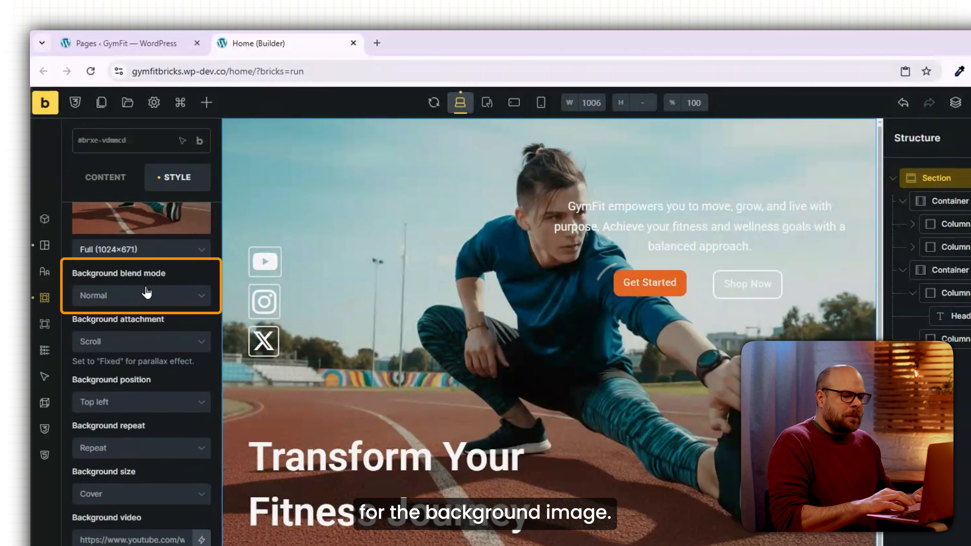
# Set the hero section's background blend mode to overlay and its background color to #212121 with reduced opacity
pyautogui.click(159, 300)
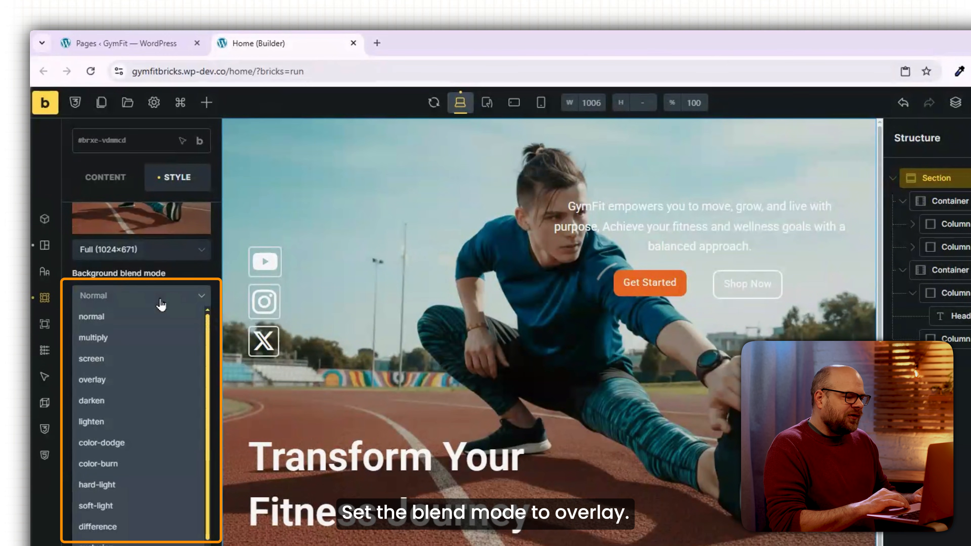
pyautogui.click(117, 379)
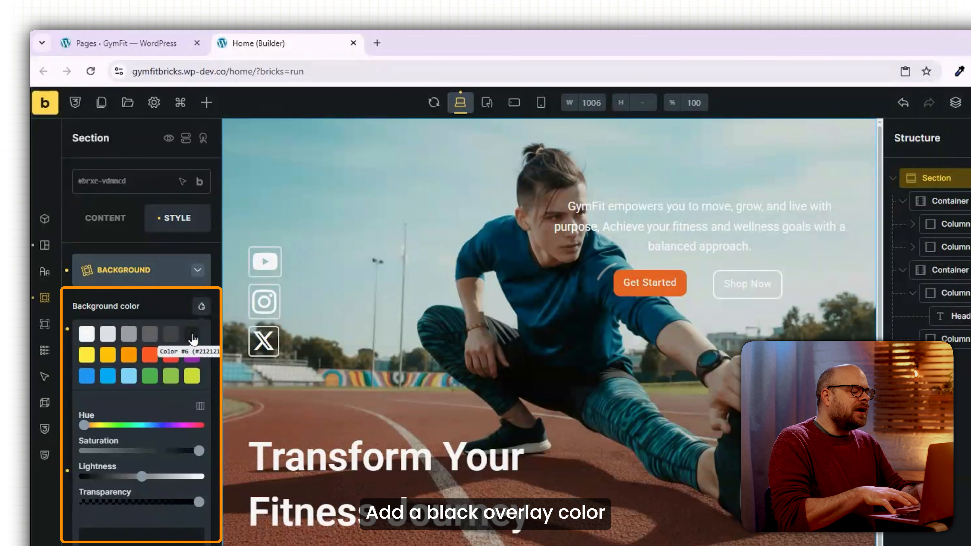
pyautogui.click(192, 336)
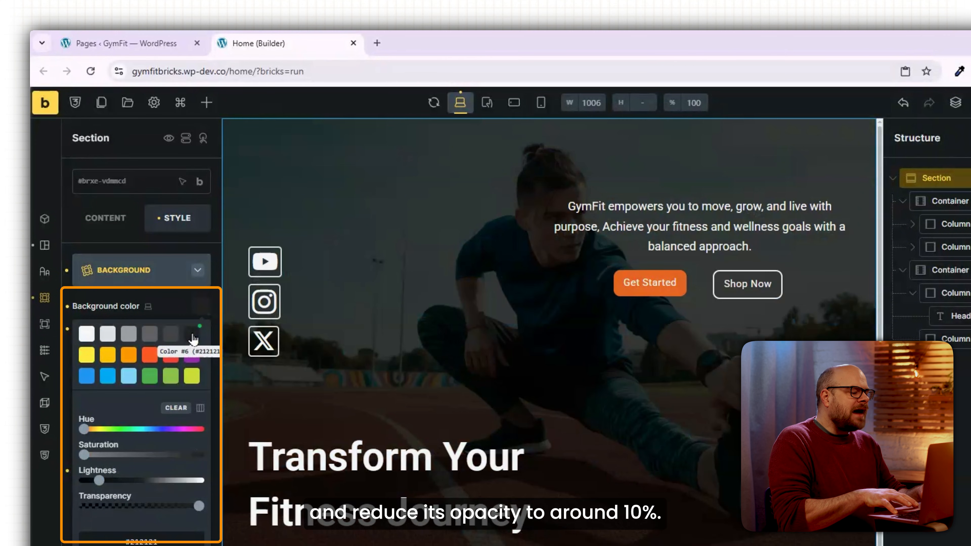
pyautogui.moveTo(198, 506); pyautogui.dragTo(121, 507)
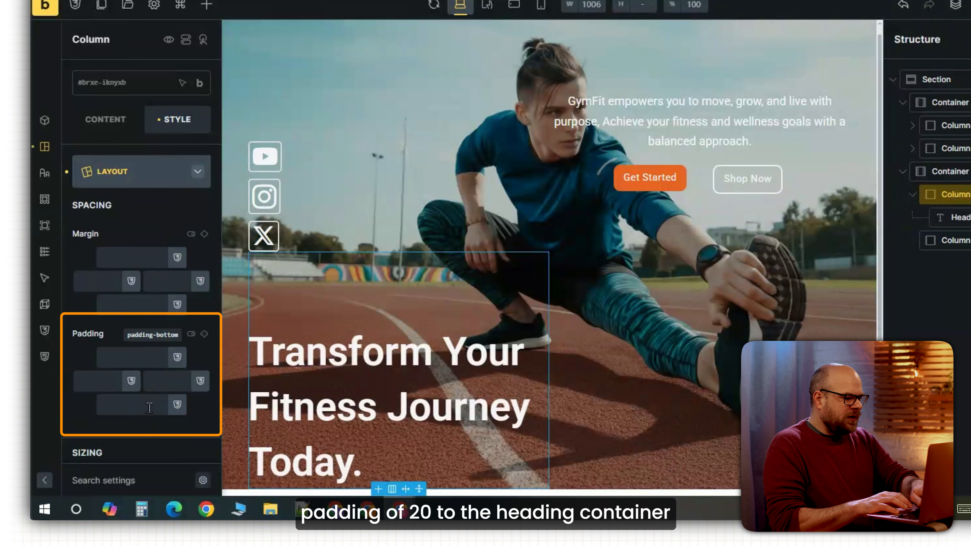
# Set the bottom padding of the hero heading's column to 20
pyautogui.write('20')
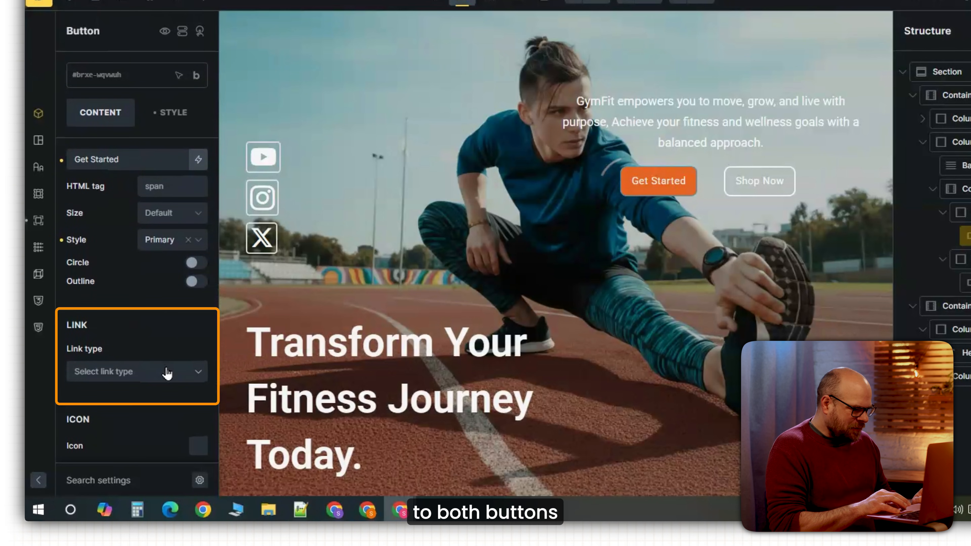
# Set the Get Started button's link type to Custom URL and copy the Shop page's link from the WordPress pages list
pyautogui.click(181, 378)
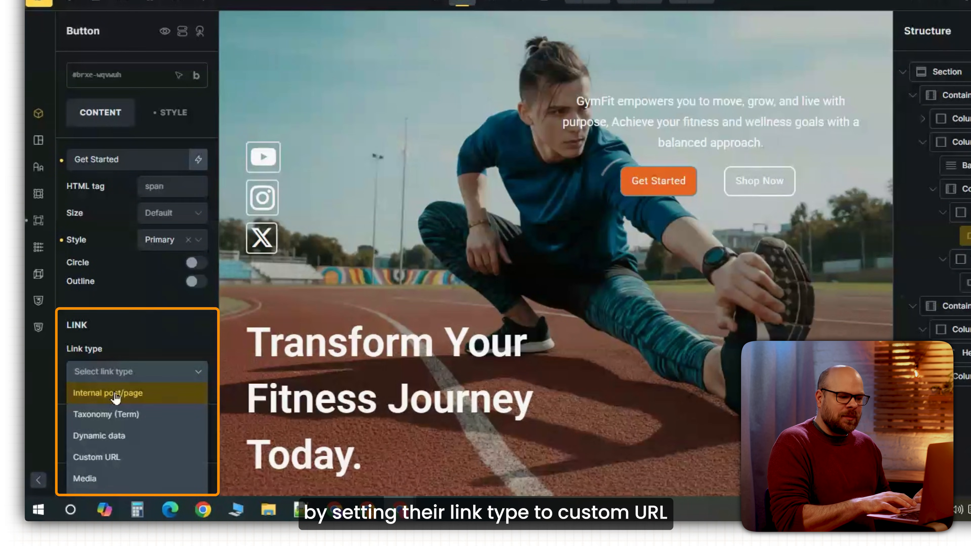
pyautogui.click(104, 457)
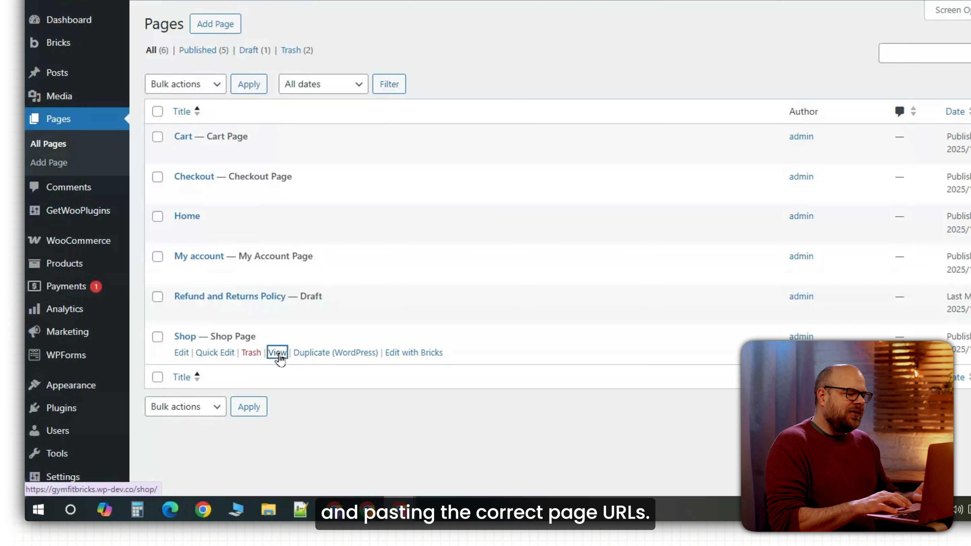
pyautogui.rightClick(278, 360)
pyautogui.click(322, 306)
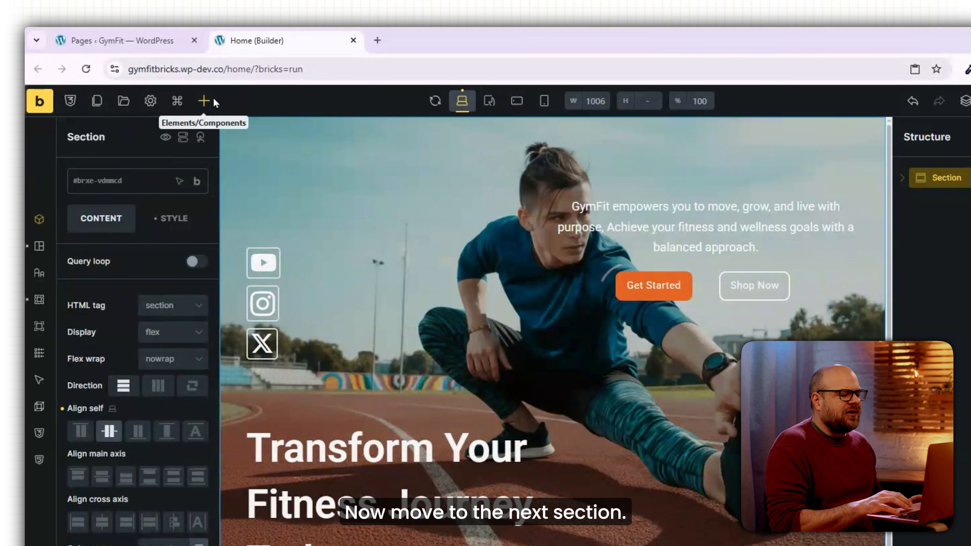
# Add a new section to the home page and move it below the hero section
pyautogui.click(204, 101)
pyautogui.click(75, 252)
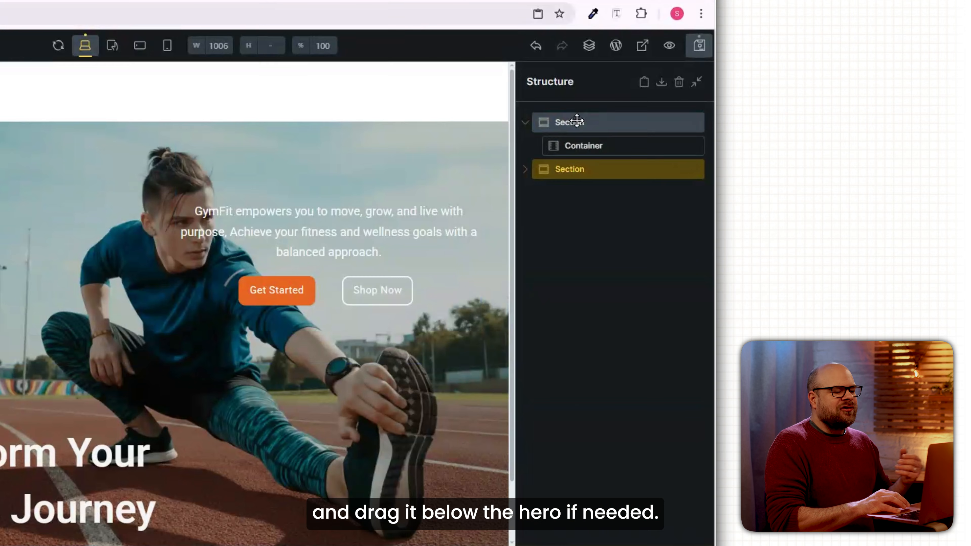
pyautogui.moveTo(577, 122); pyautogui.dragTo(561, 185)
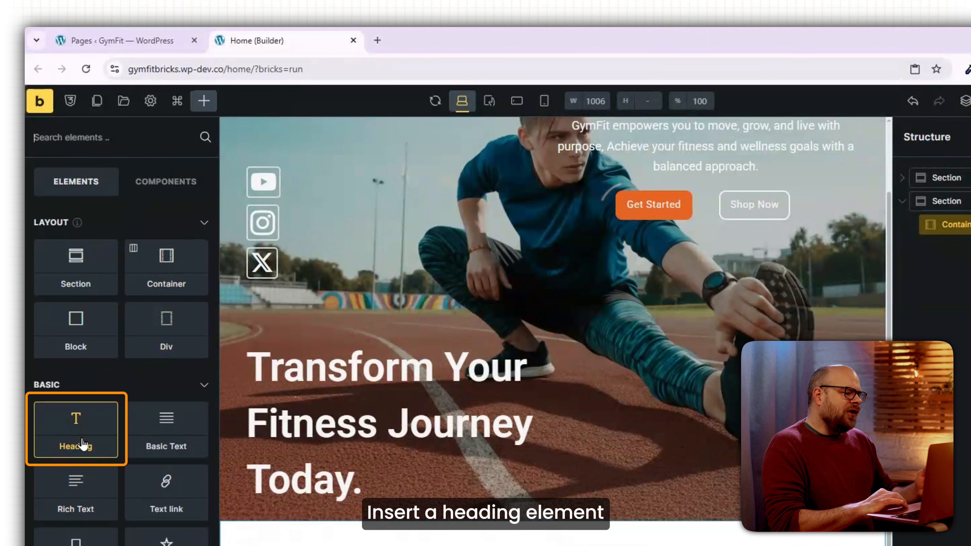
# Insert a heading in the new section's container with the text "Featured Products"
pyautogui.click(82, 440)
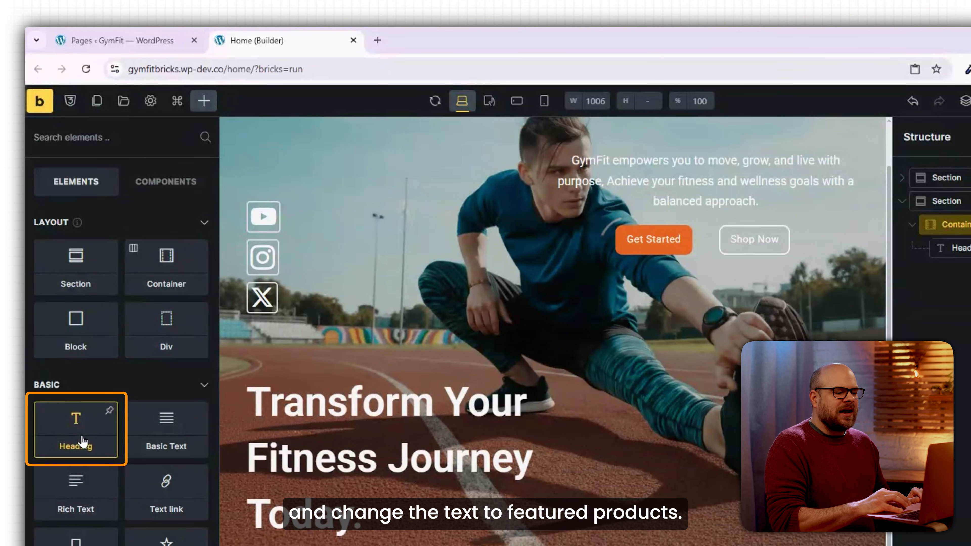
pyautogui.tripleClick(103, 265)
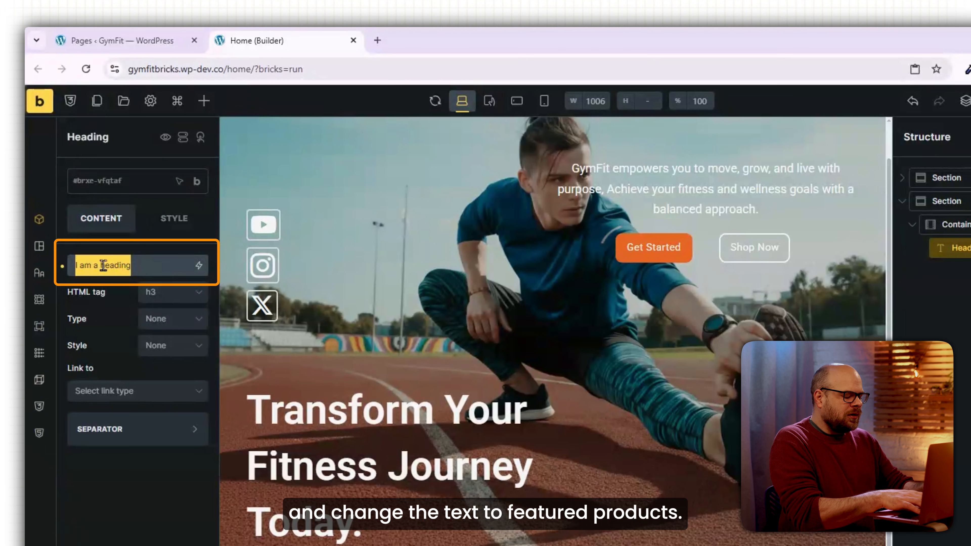
pyautogui.write('Featured Products')
# Center the Featured Products heading and set its font size to 40
pyautogui.click(174, 218)
pyautogui.click(172, 335)
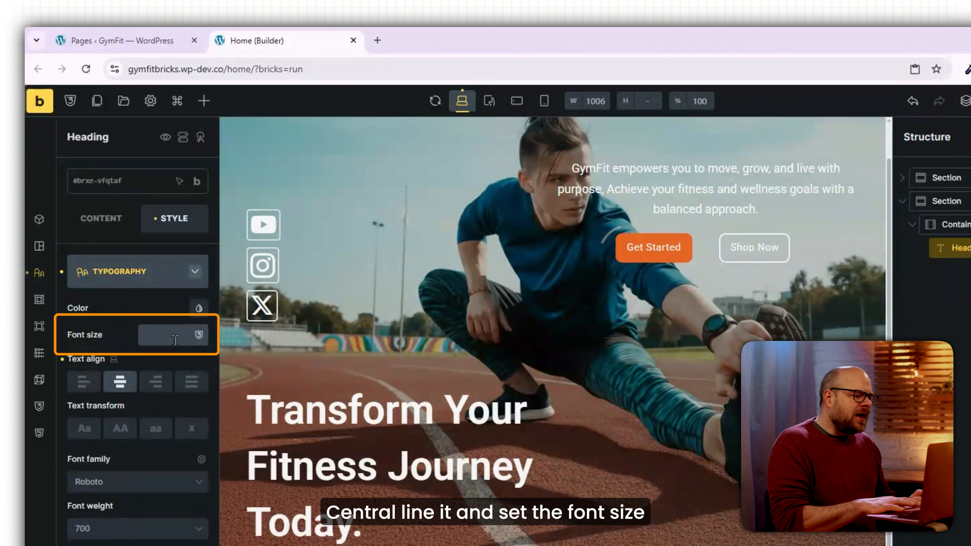
pyautogui.write('40')
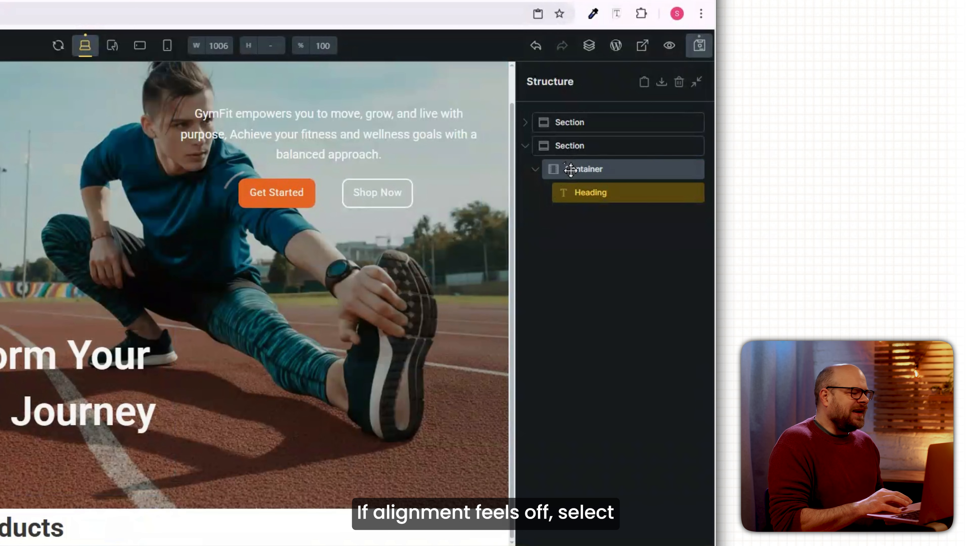
# Set the top and bottom padding of the Featured Products heading's container to 20
pyautogui.click(947, 225)
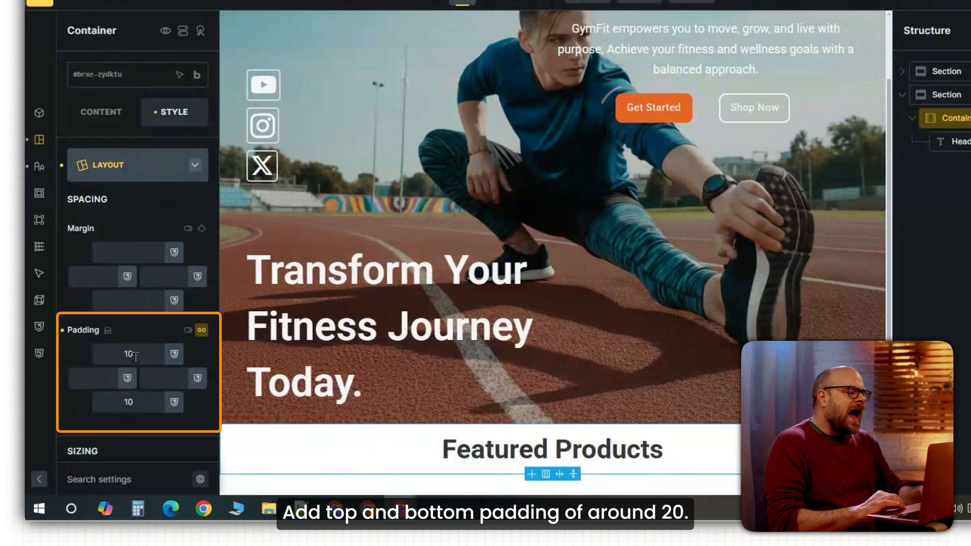
pyautogui.doubleClick(116, 357)
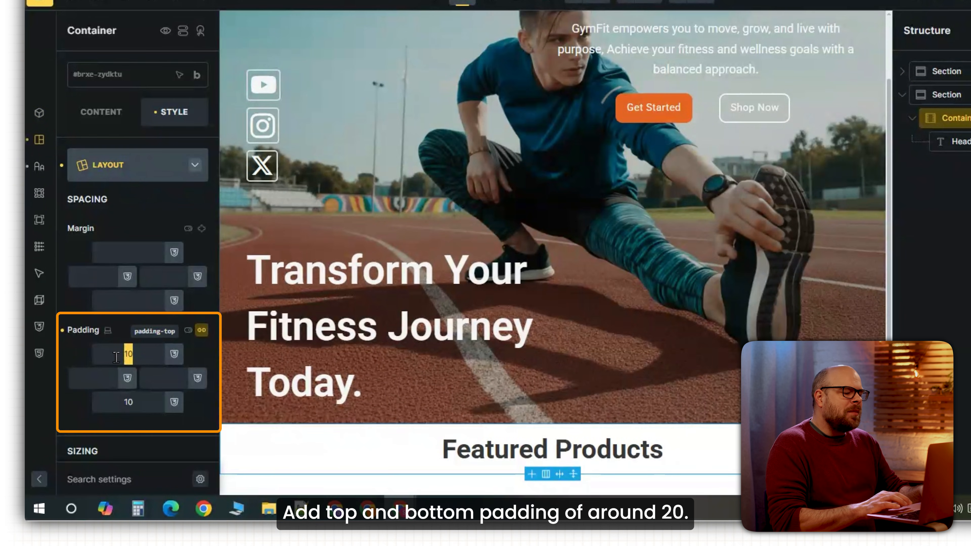
pyautogui.write('20')
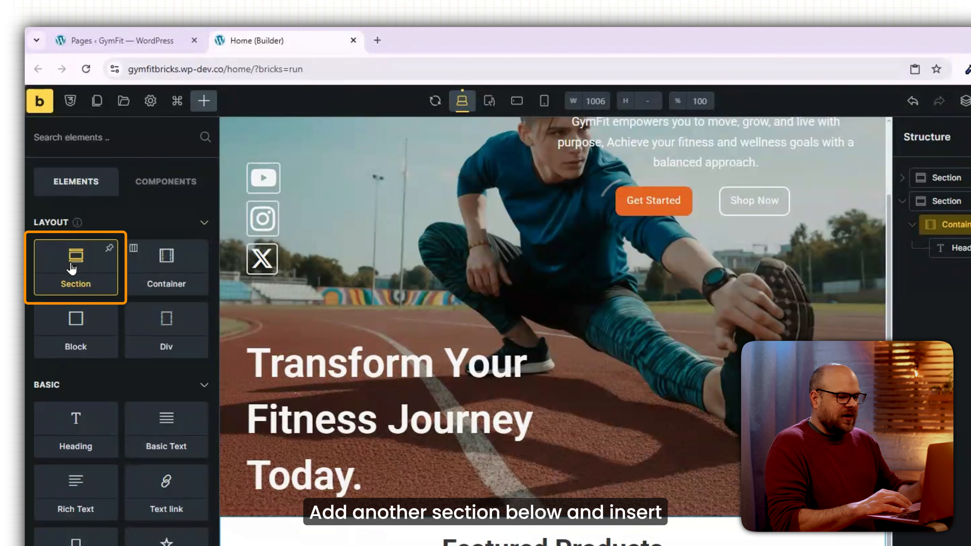
# Add another section below the Featured Products heading and insert a Products element in its container
pyautogui.click(54, 264)
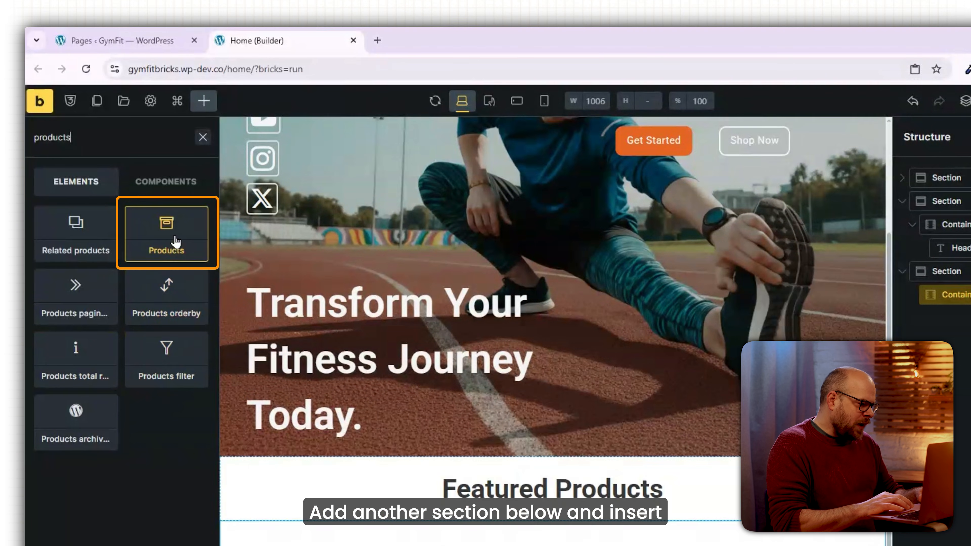
pyautogui.click(175, 241)
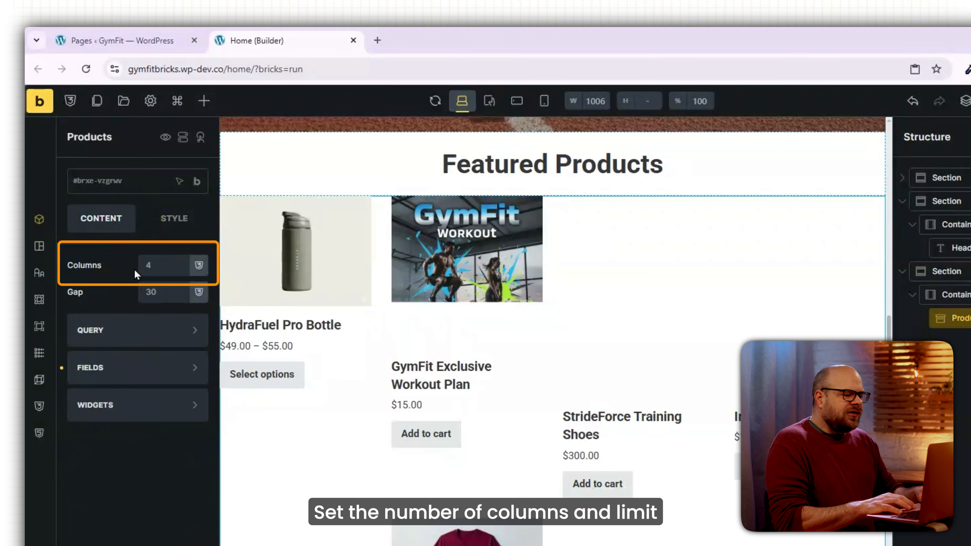
# Limit the product grid's query to 4 products per page and restrict it to featured products
pyautogui.click(160, 330)
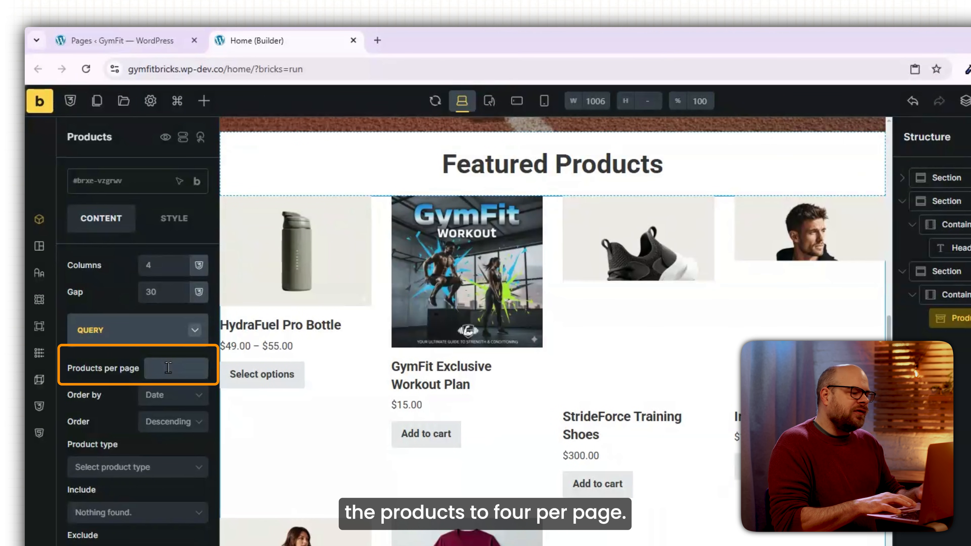
pyautogui.click(168, 368)
pyautogui.write('4')
pyautogui.scroll(-6, 149, 383)
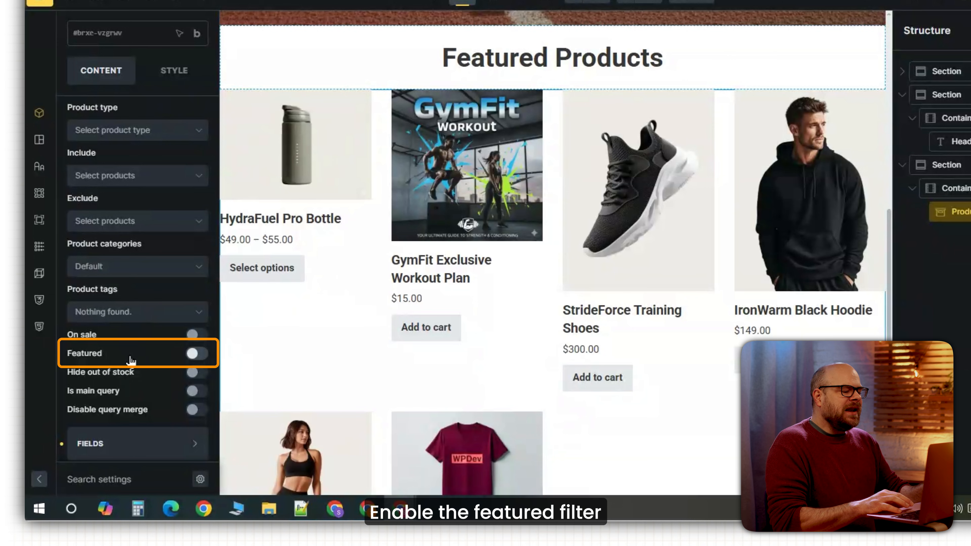
pyautogui.click(195, 354)
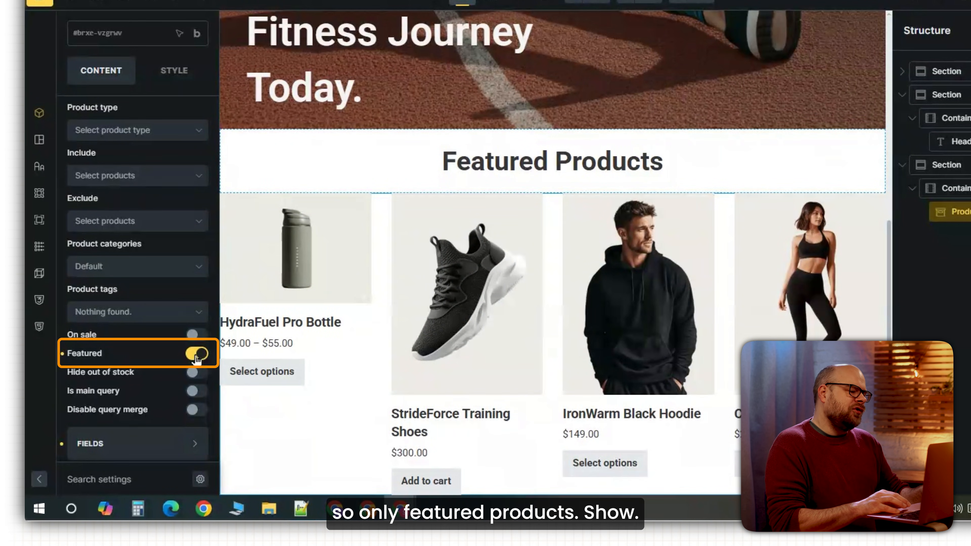
# Center the product grid's container with Align self and Align cross axis, and set its width to 95%
pyautogui.click(766, 211)
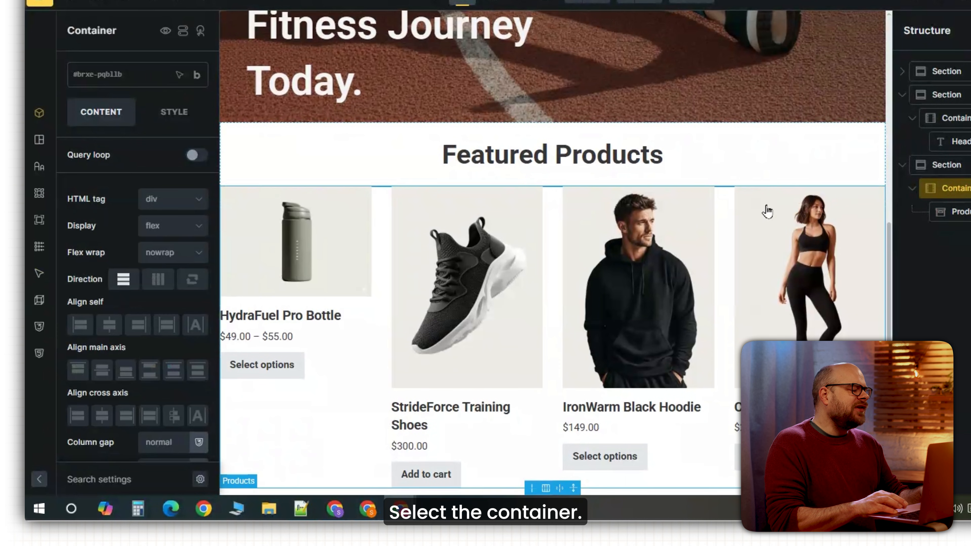
pyautogui.click(102, 416)
pyautogui.click(109, 324)
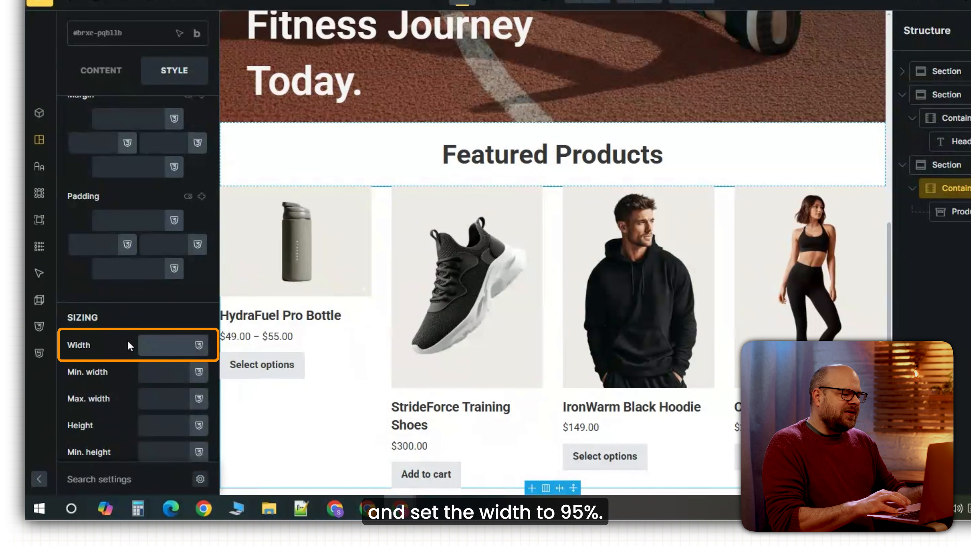
pyautogui.write('95')
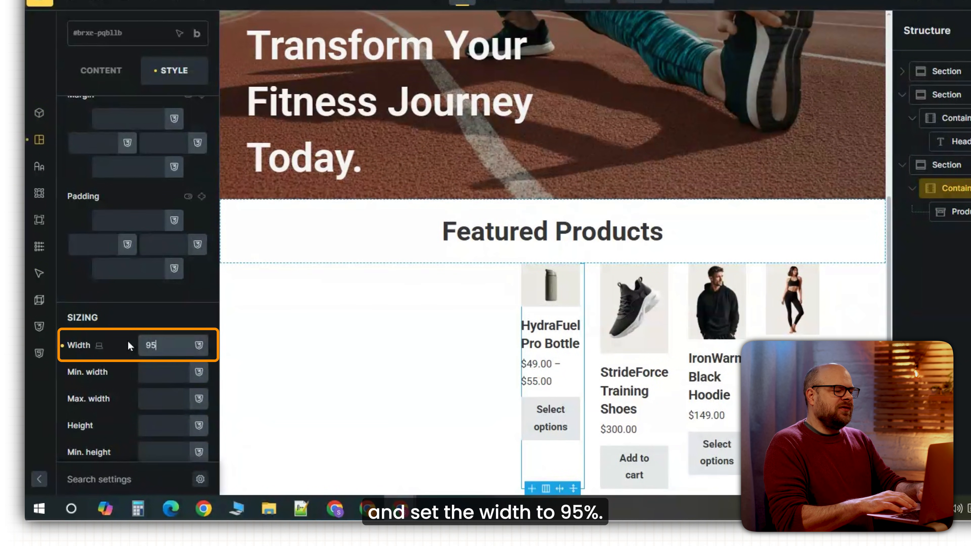
pyautogui.write('%')
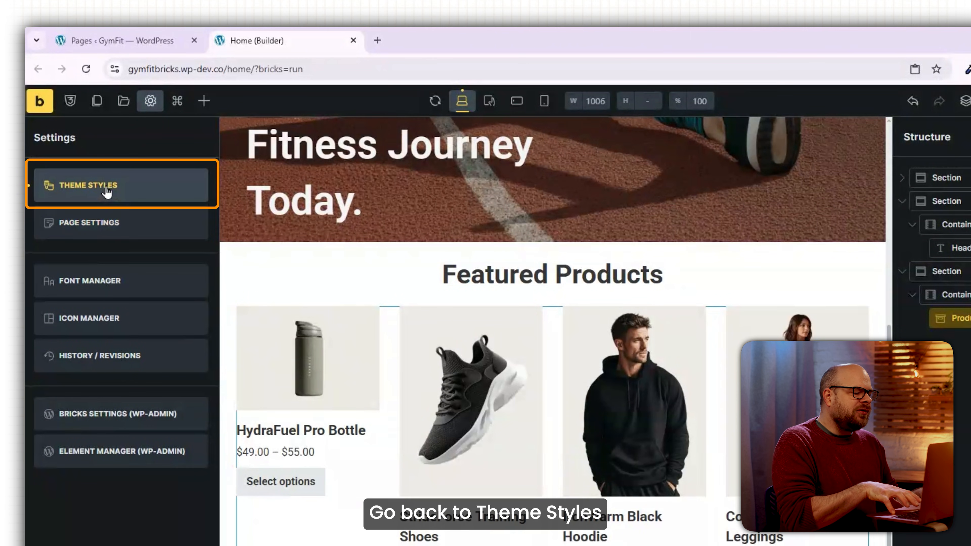
# Set the background color of WooCommerce buttons in the theme styles to #e66323
pyautogui.click(108, 190)
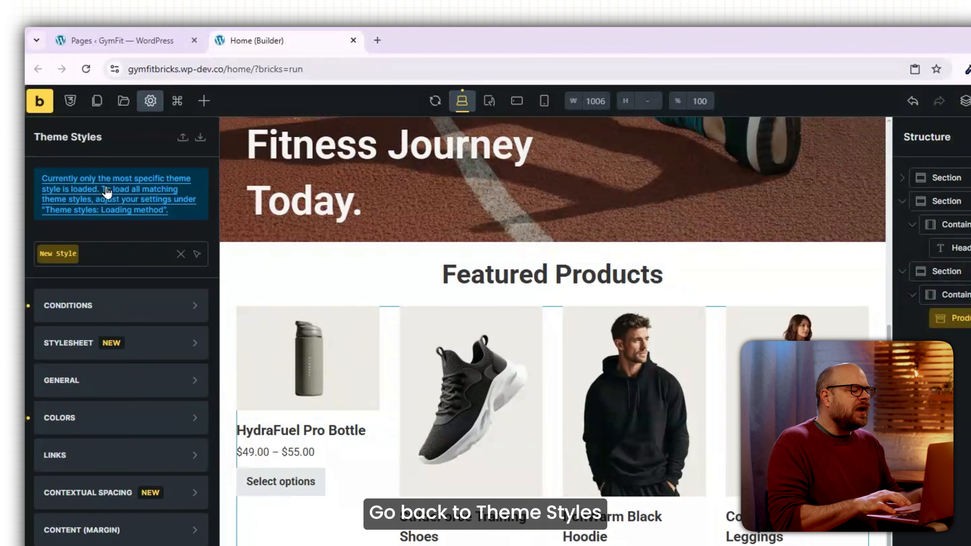
pyautogui.click(119, 440)
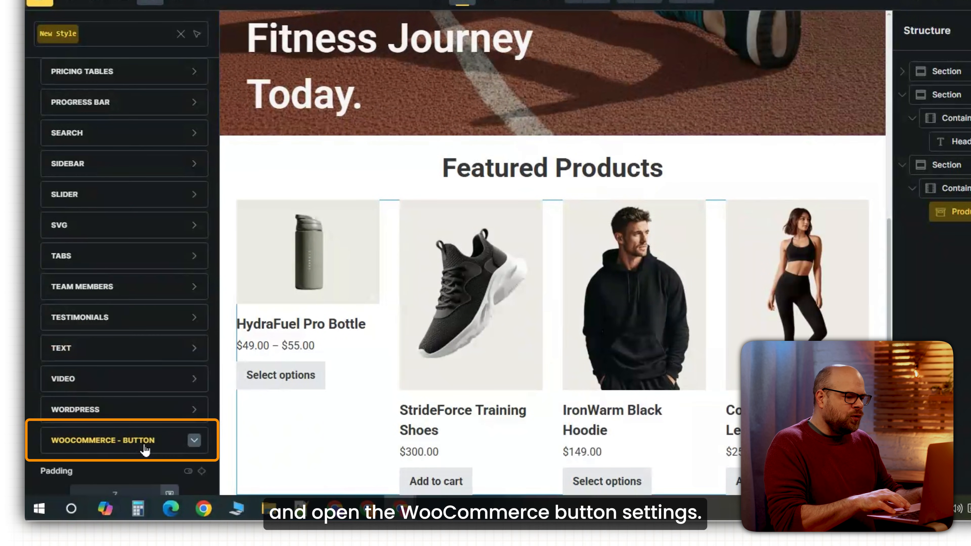
pyautogui.scroll(-3, 122, 374)
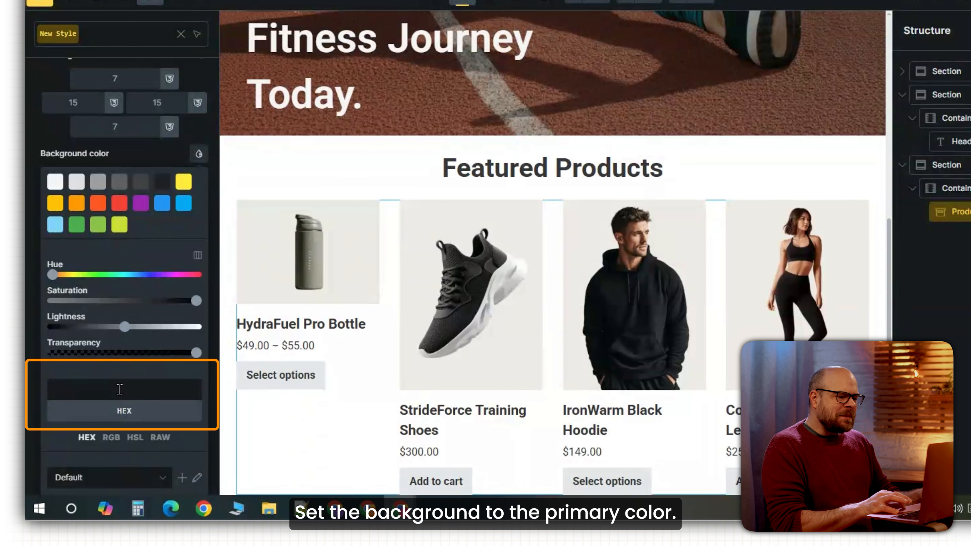
pyautogui.click(120, 389)
pyautogui.write('#e66323')
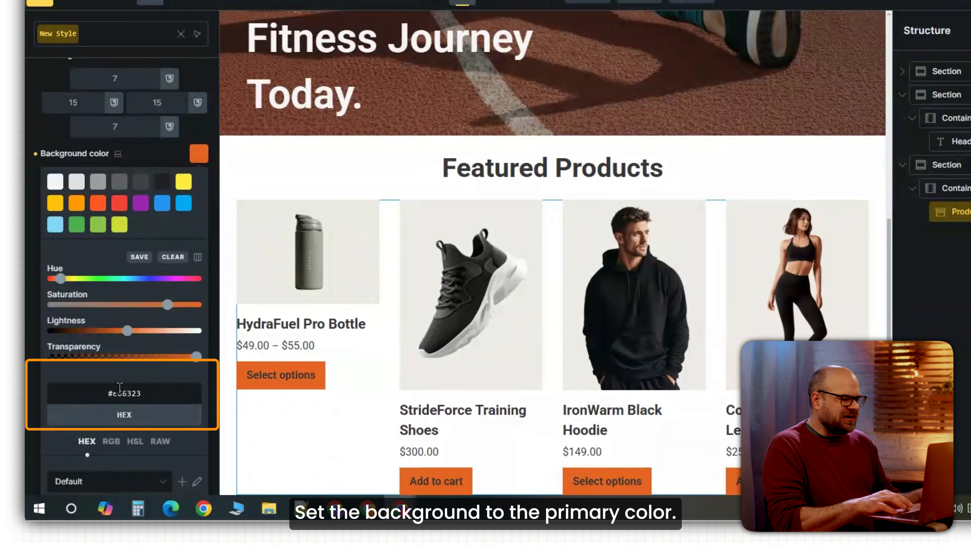
# Give the WooCommerce buttons a border width of 2 and a border radius of 10 on all sides
pyautogui.write('2')
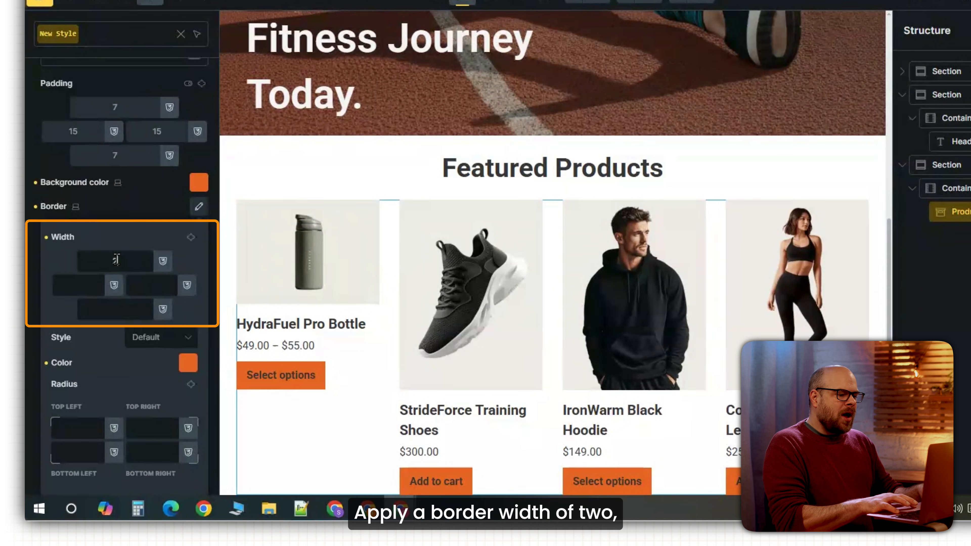
pyautogui.click(190, 237)
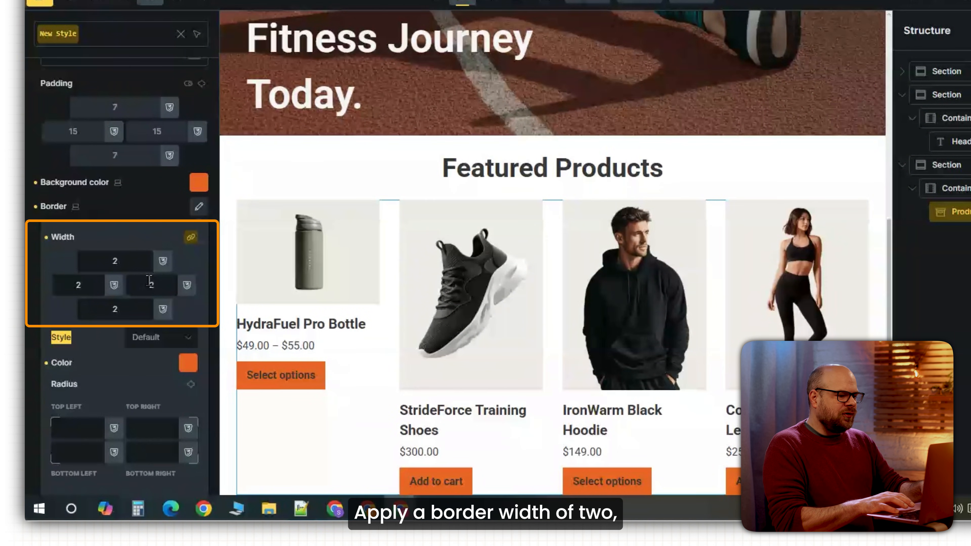
pyautogui.click(151, 428)
pyautogui.write('10')
pyautogui.click(191, 385)
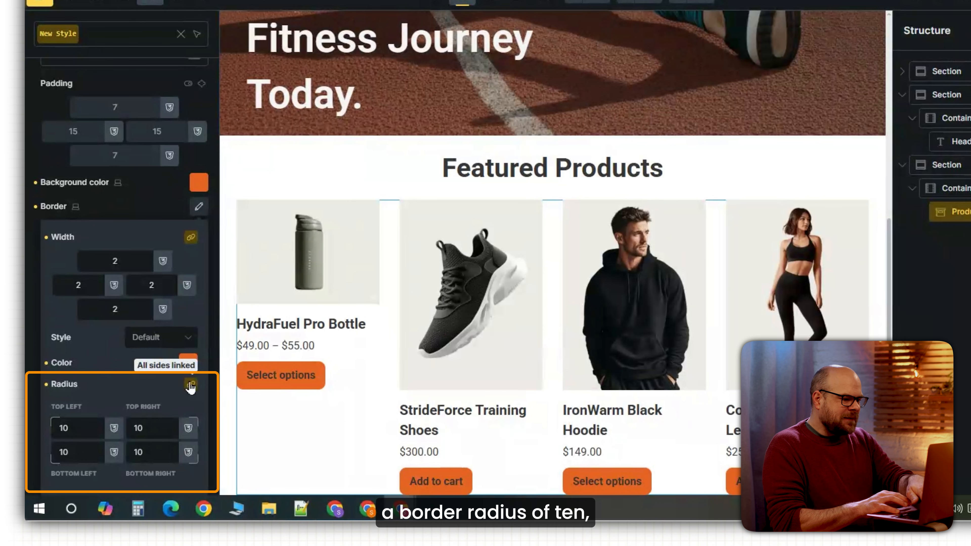
# Set the WooCommerce buttons' typography to font size 15 with white text
pyautogui.click(155, 287)
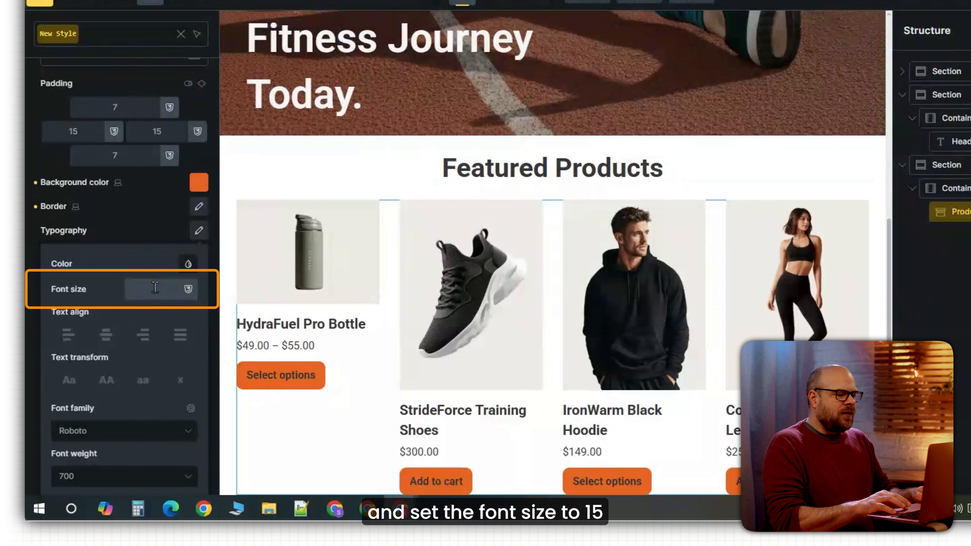
pyautogui.write('15')
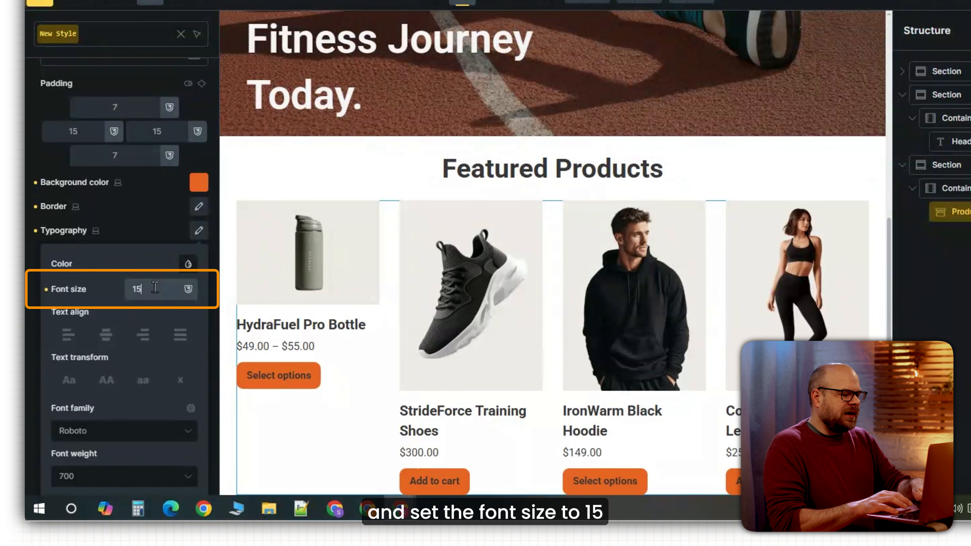
pyautogui.click(188, 263)
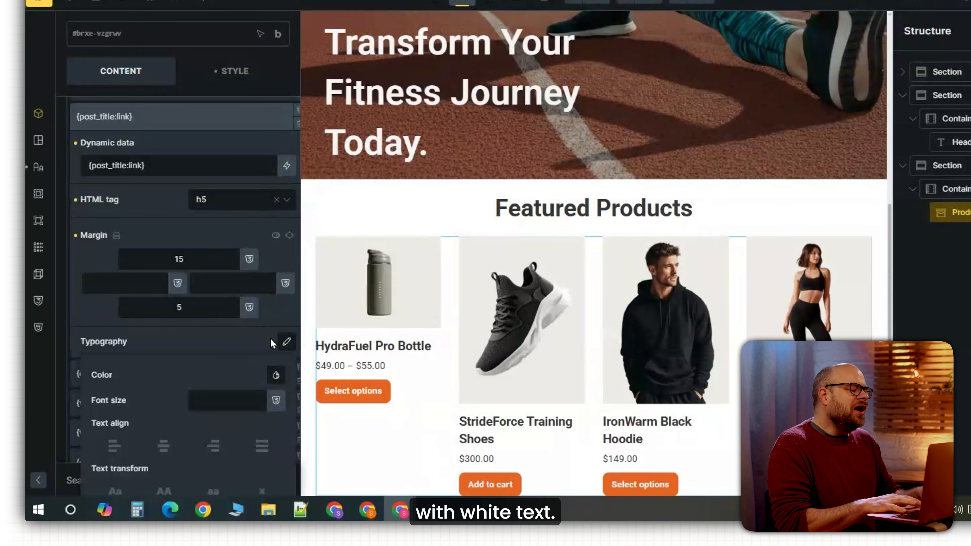
# Set the font size of the product titles in the Featured Products grid to 18
pyautogui.scroll(-2, 187, 347)
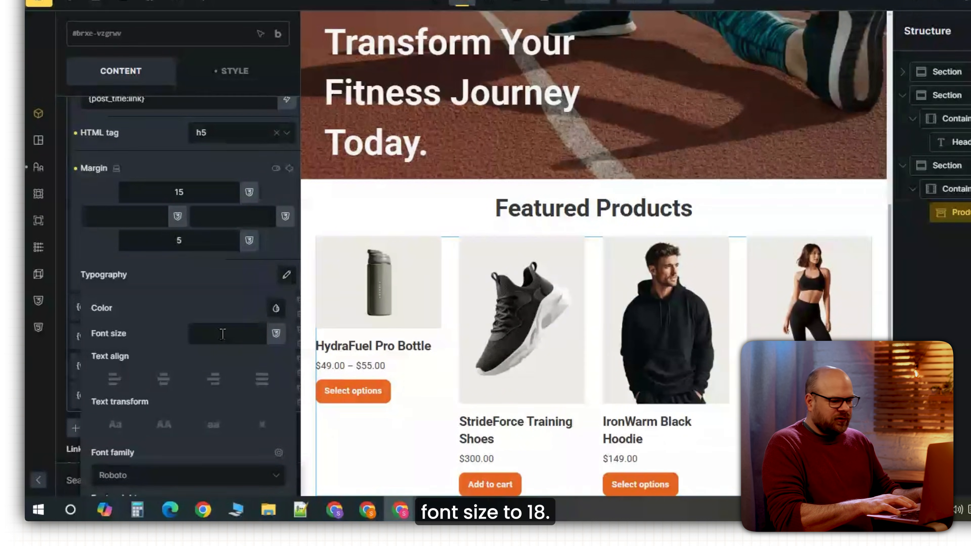
pyautogui.click(214, 334)
pyautogui.write('18')
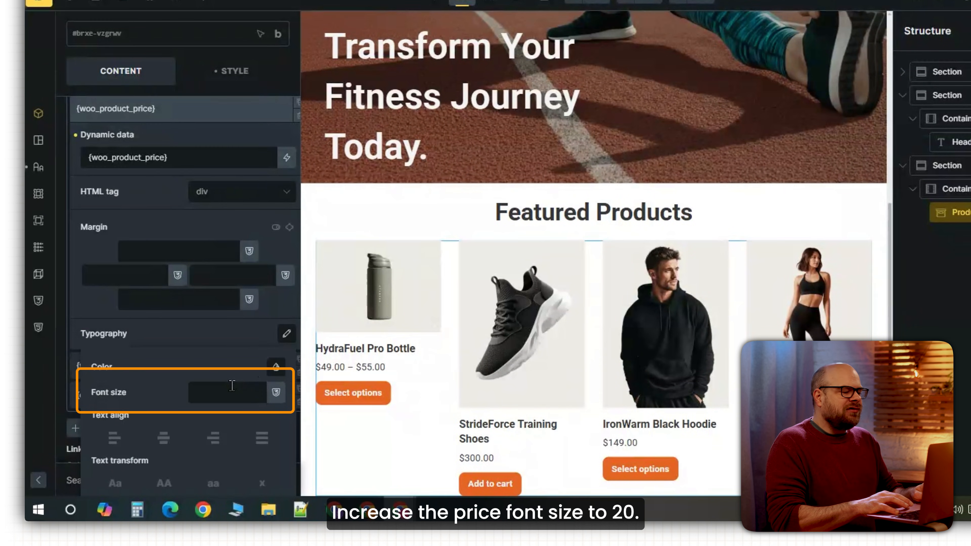
# Style the product price with font size 20, font weight 600 and the orange primary color
pyautogui.click(231, 387)
pyautogui.write('20')
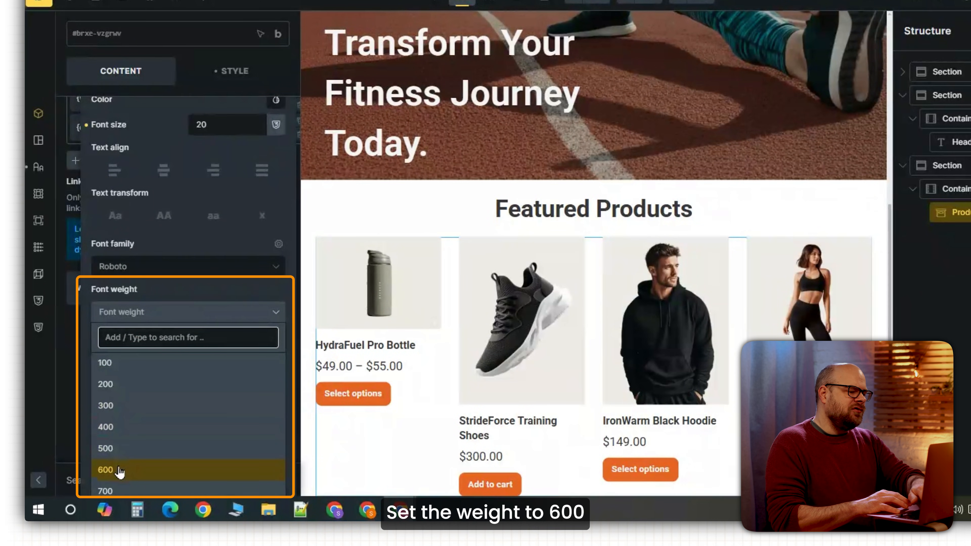
pyautogui.click(106, 470)
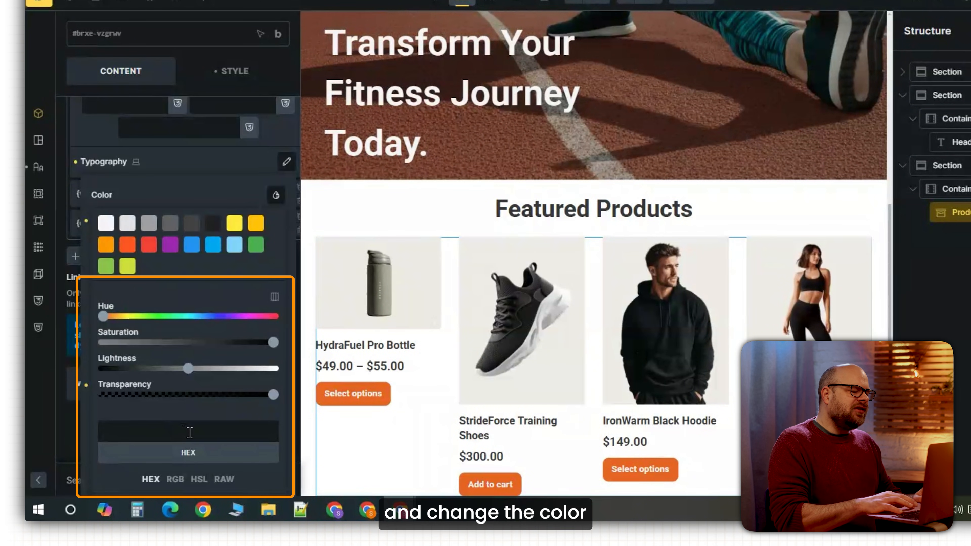
pyautogui.click(127, 244)
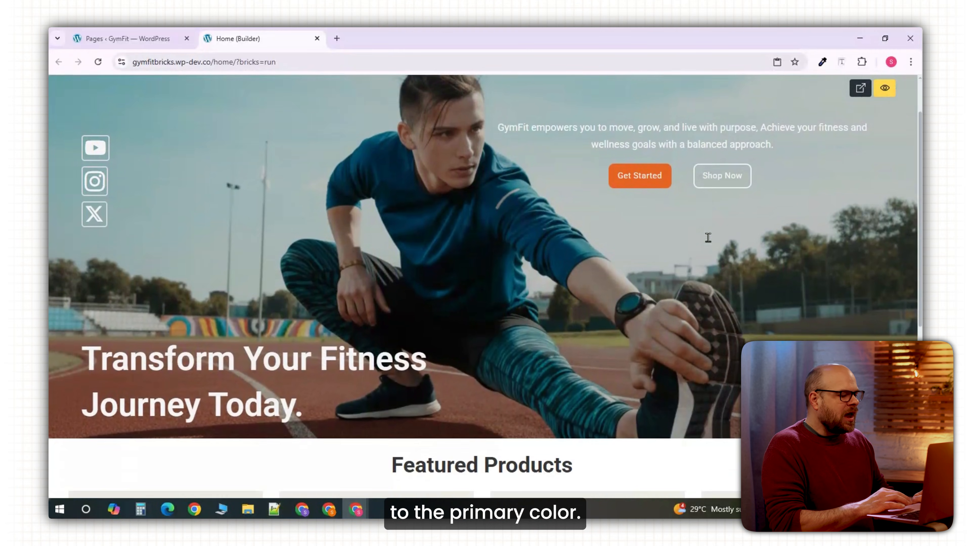
# Adjust the fixed image height in the product grid's custom CSS rule for .dynamic img
pyautogui.scroll(-8, 707, 237)
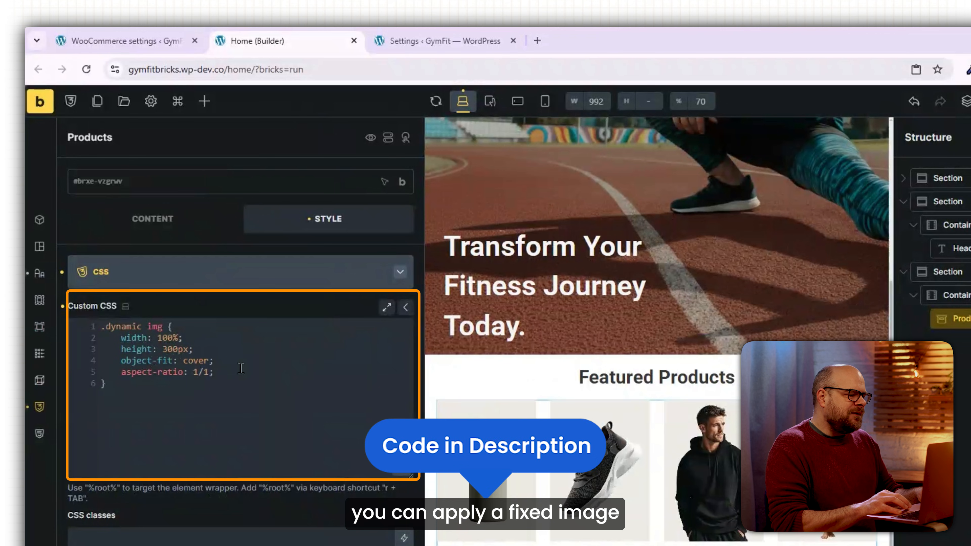
pyautogui.press('BackSpace')
pyautogui.write('5')
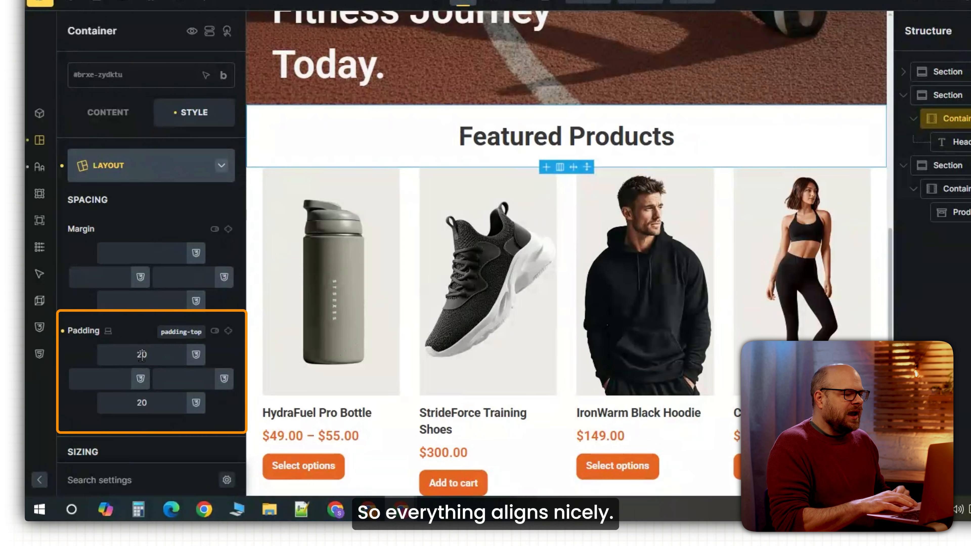
# Set the top padding of the Featured Products heading container to 40
pyautogui.click(134, 355)
pyautogui.write('40')
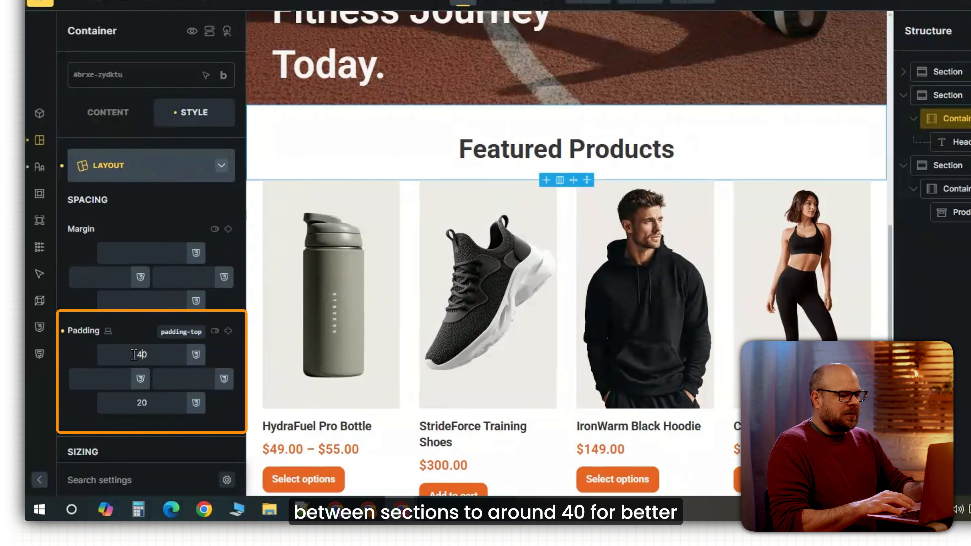
pyautogui.click(229, 331)
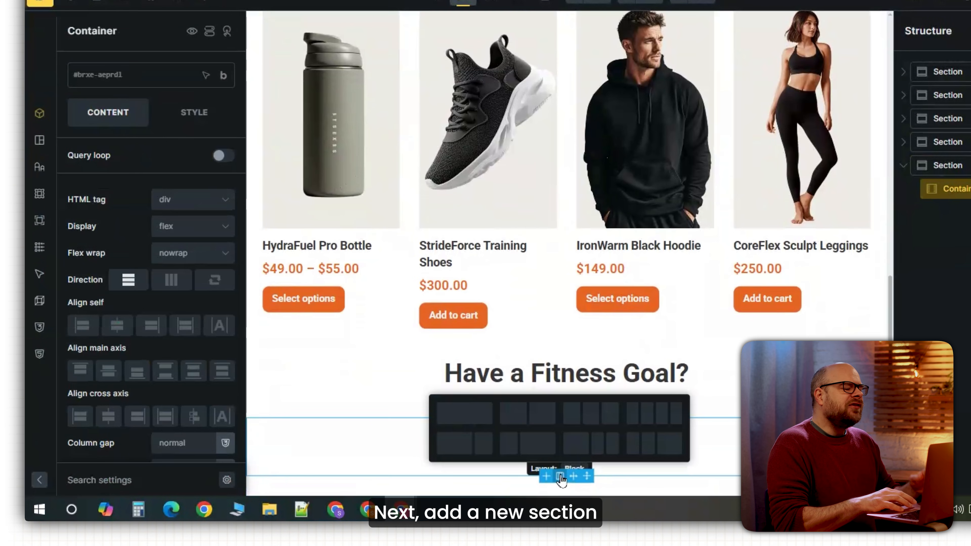
# Split the container below the "Have a Fitness Goal?" heading into two equal columns and give them a minimum height of 65vh
pyautogui.click(529, 415)
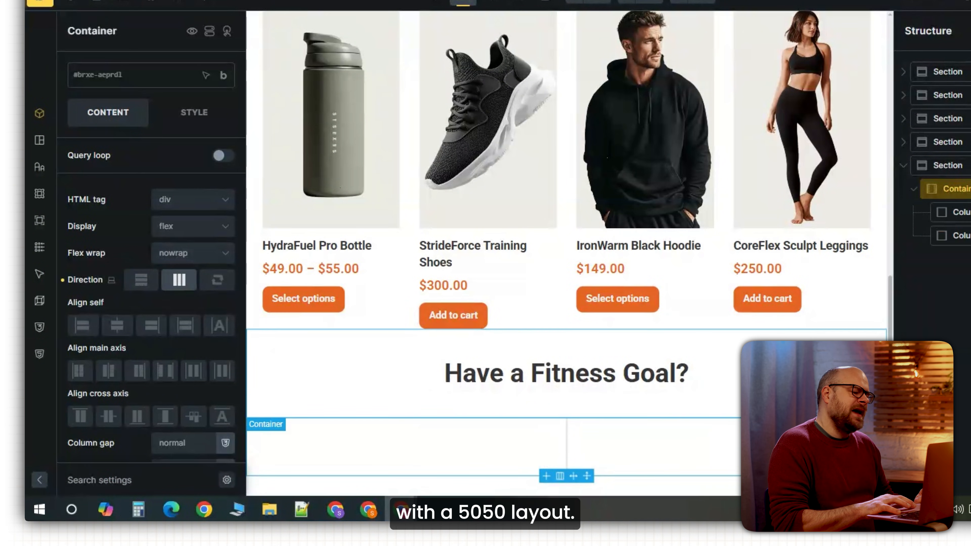
pyautogui.click(383, 444)
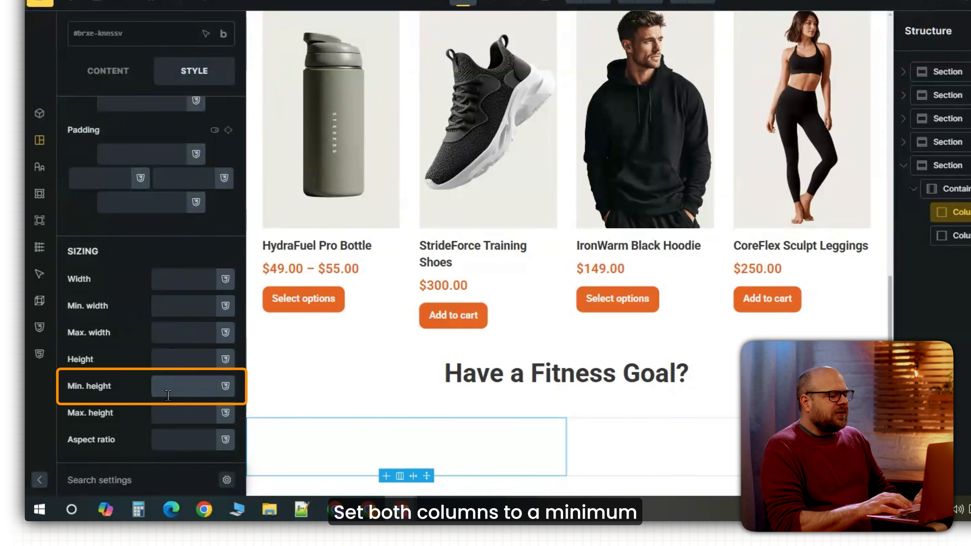
pyautogui.click(168, 395)
pyautogui.write('65')
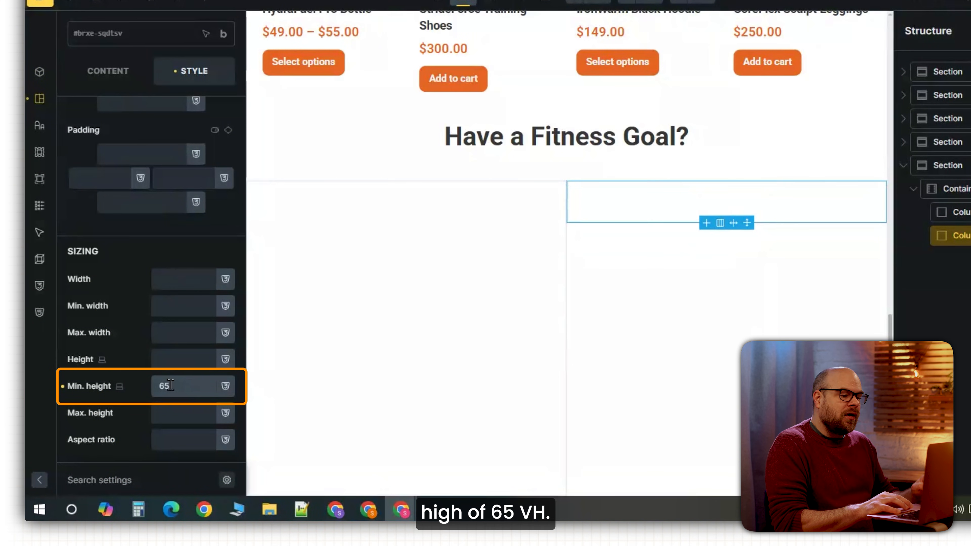
pyautogui.write('vh')
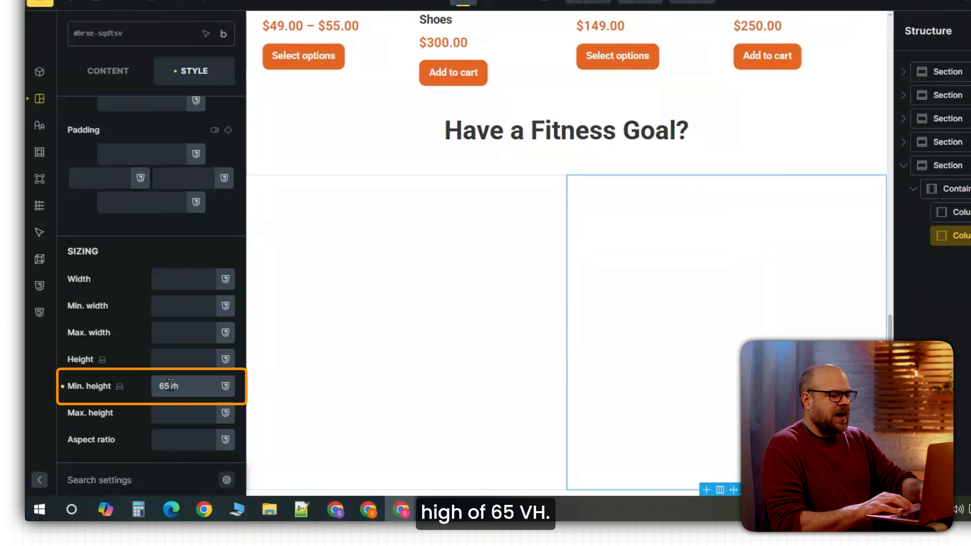
# Set the two-column container's width to 90% and the first column's background image position to Center center
pyautogui.write('90%')
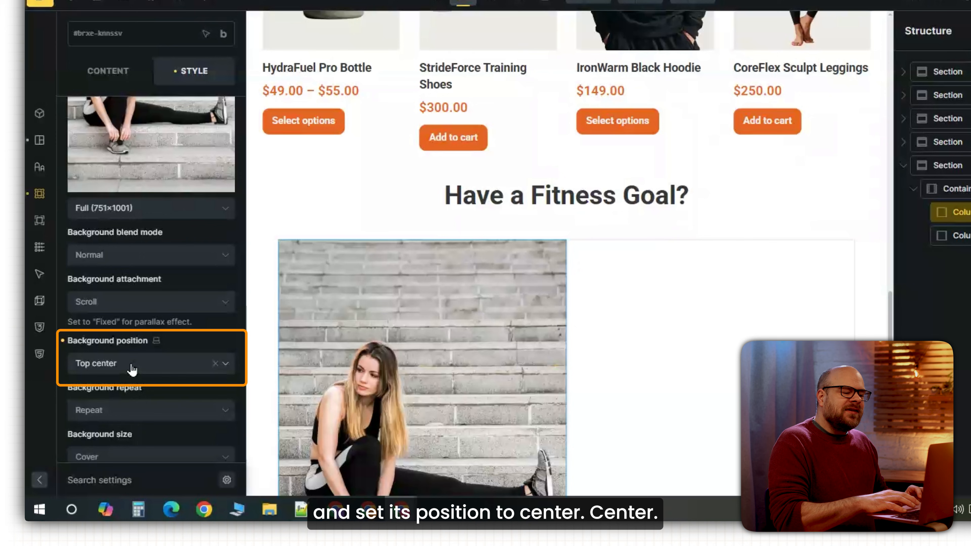
pyautogui.click(131, 365)
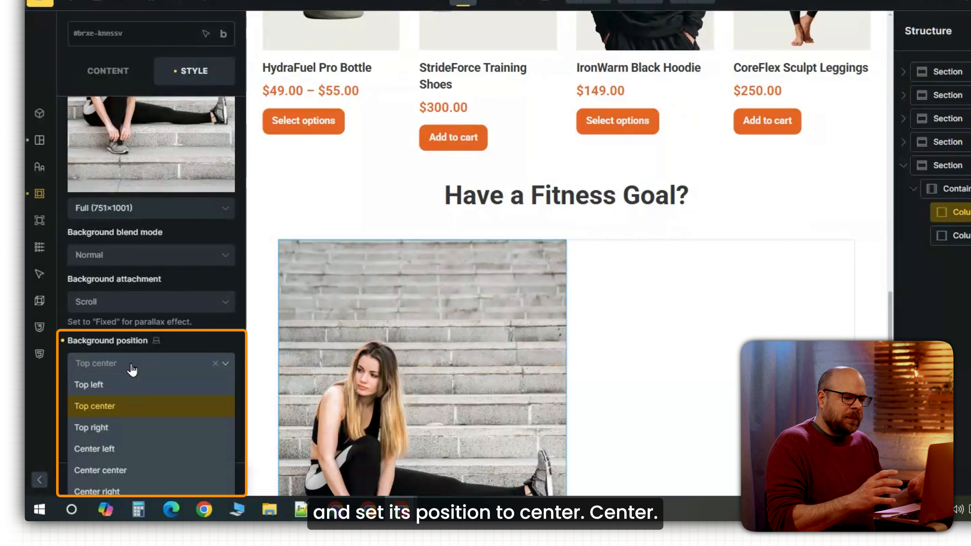
pyautogui.click(117, 475)
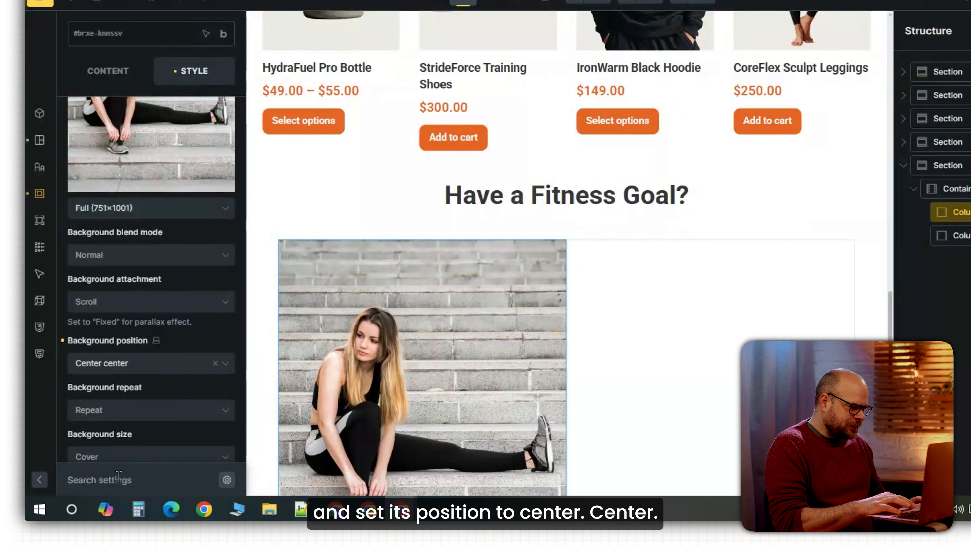
pyautogui.scroll(-2, 523, 272)
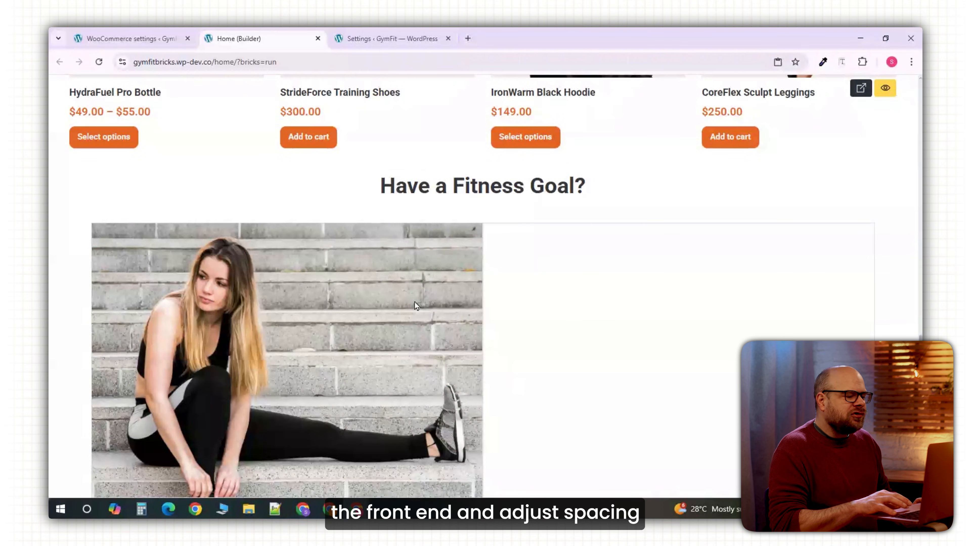
# Reduce the two-column container's width to 80% and set its column gap to 30
pyautogui.scroll(5, 414, 302)
pyautogui.scroll(-4, 632, 323)
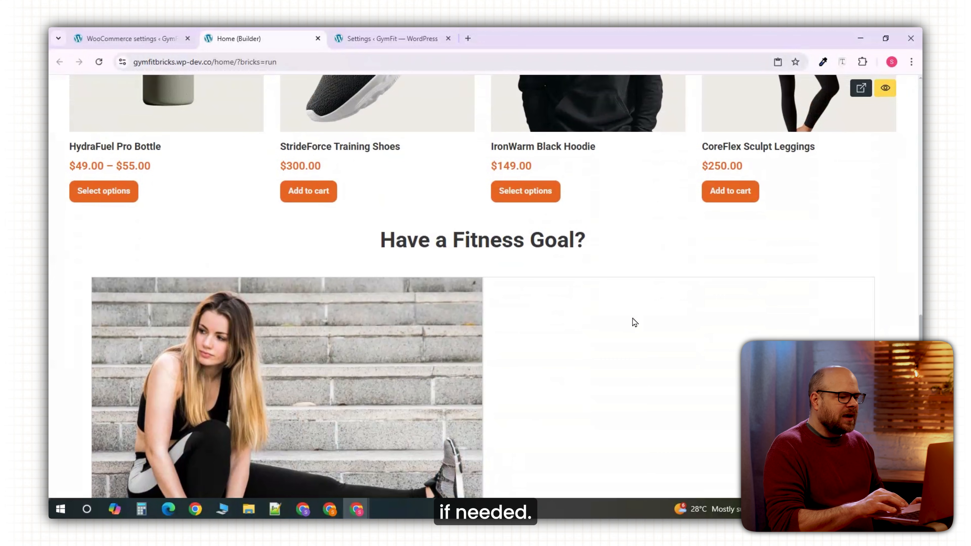
pyautogui.scroll(-2, 633, 322)
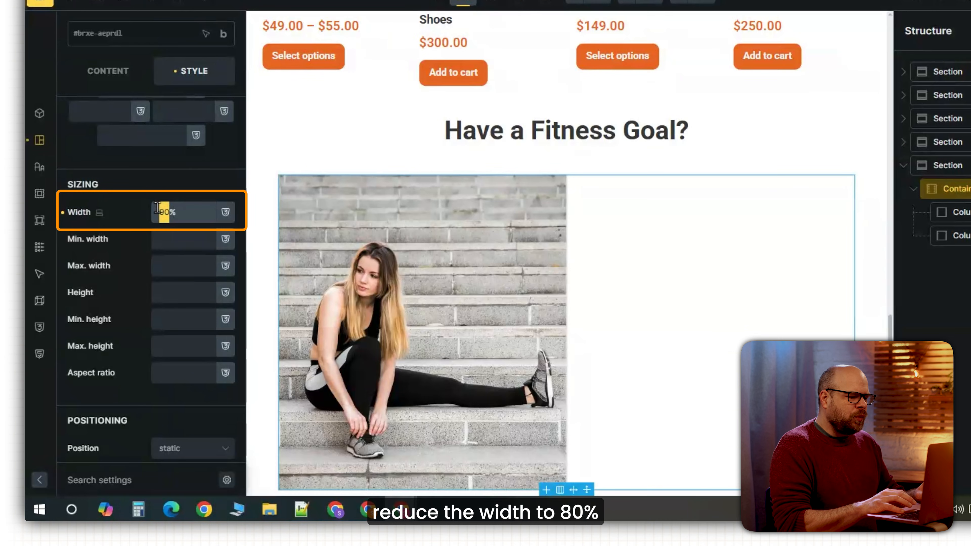
pyautogui.write('80')
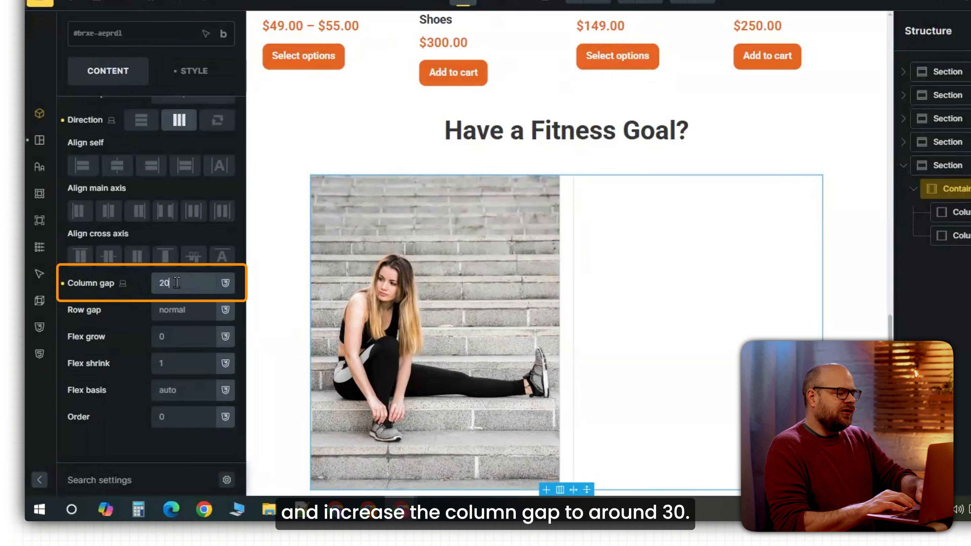
pyautogui.moveTo(177, 282); pyautogui.dragTo(154, 280)
pyautogui.write('30')
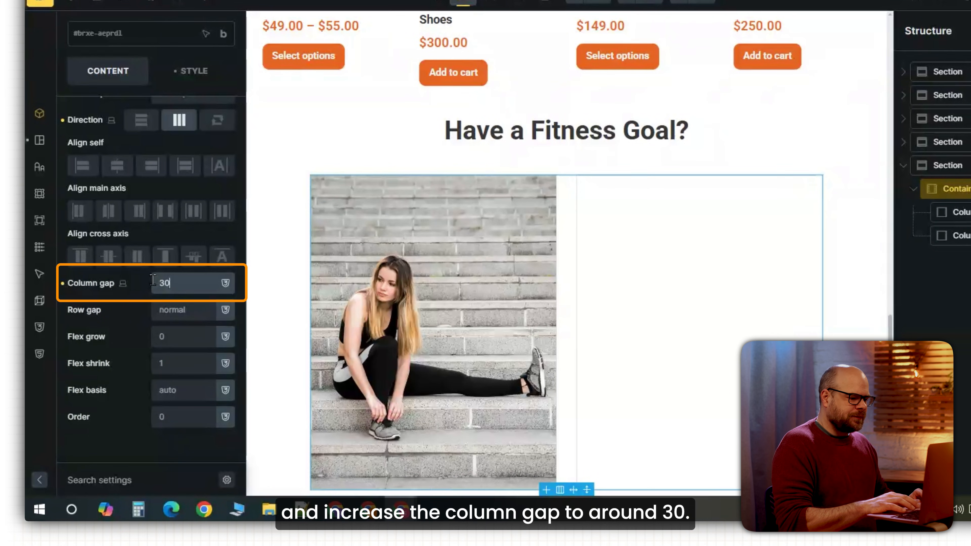
# Add a Form element to the empty second column beside the fitness image
pyautogui.click(656, 401)
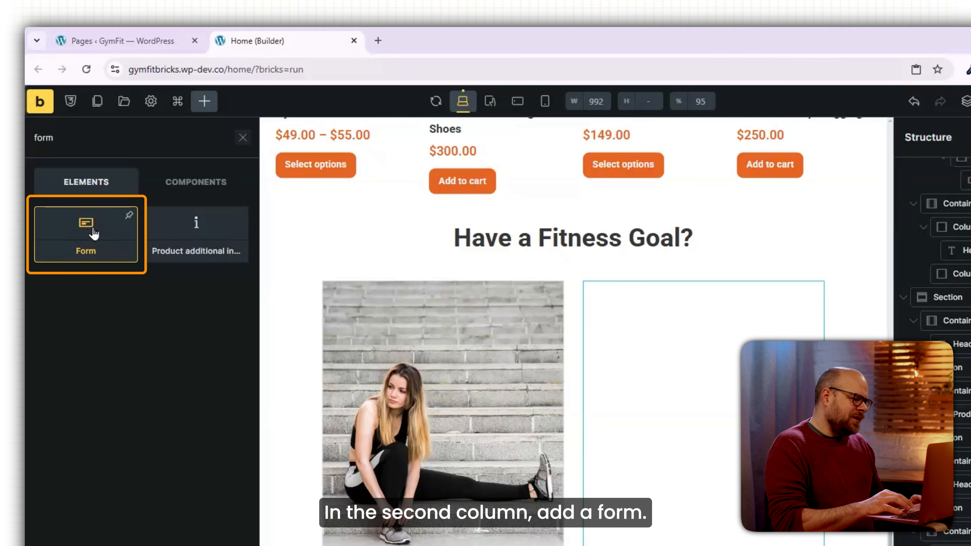
pyautogui.click(91, 232)
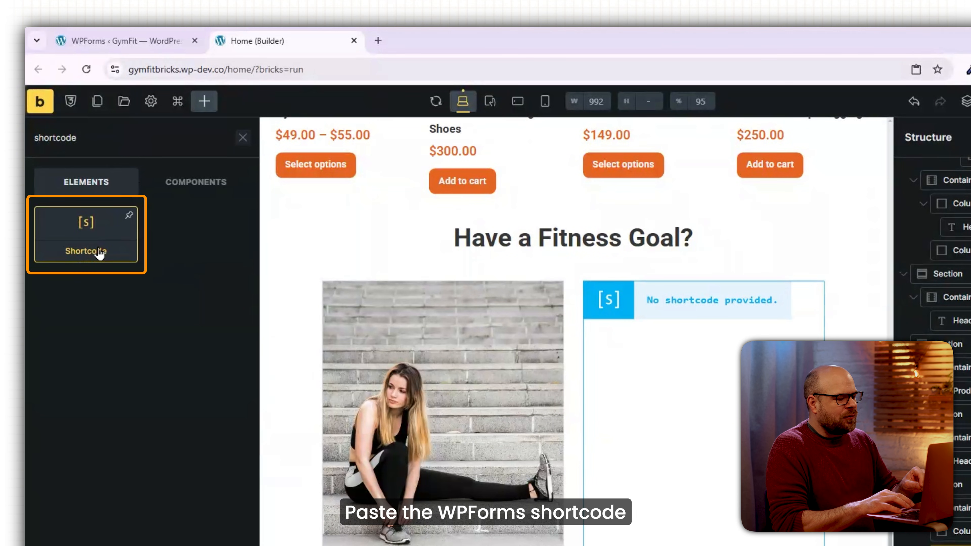
# Place a Shortcode element containing [wpforms id="154"] in the second column and examine the rendered form
pyautogui.moveTo(98, 239); pyautogui.dragTo(646, 310)
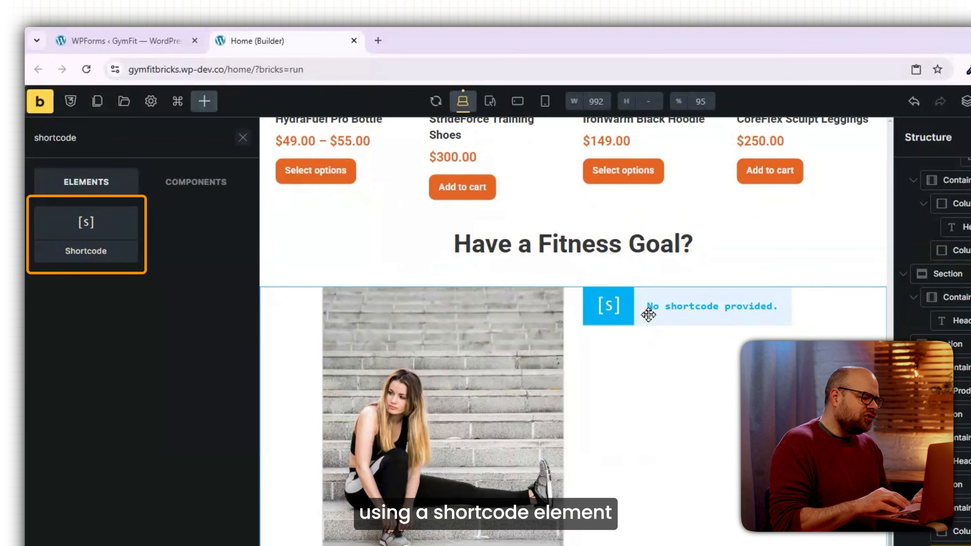
pyautogui.click(157, 297)
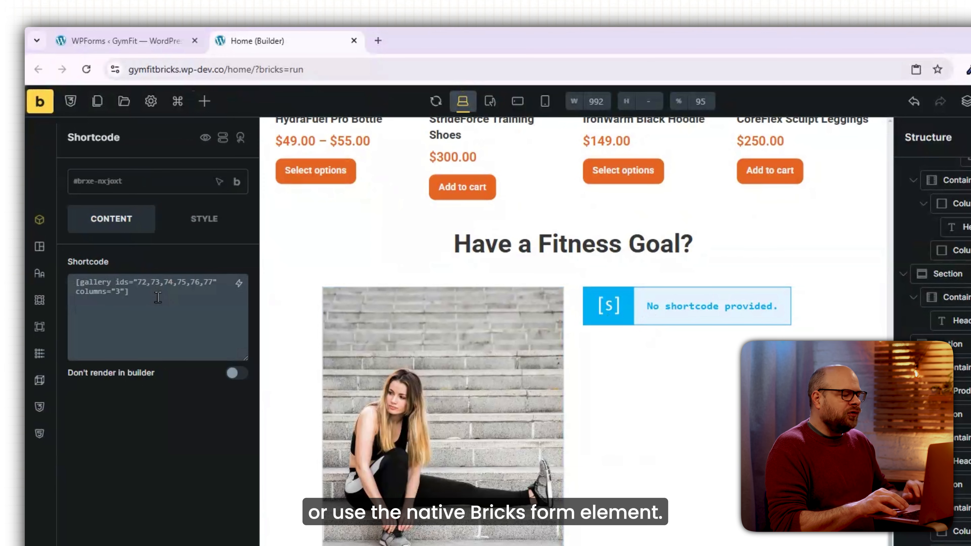
pyautogui.write('[wpforms id="154"]')
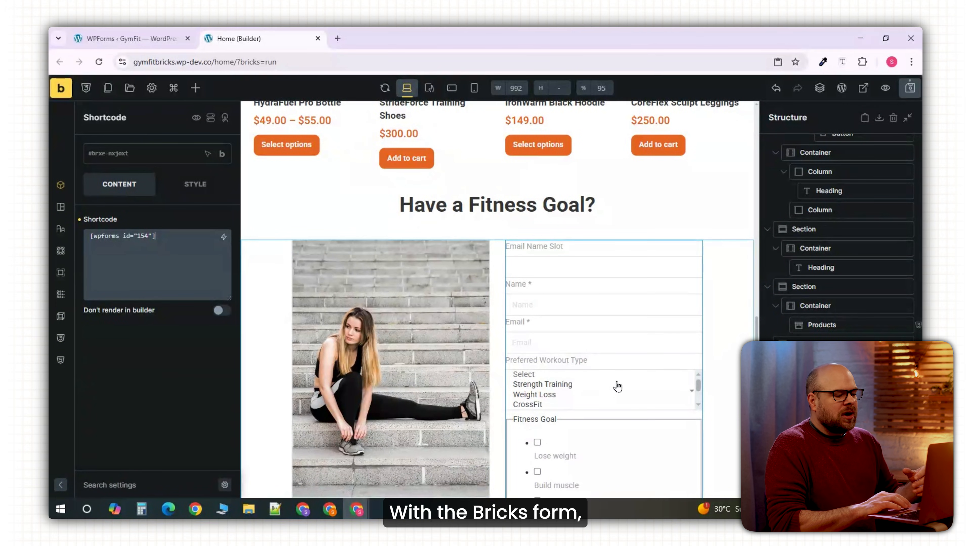
pyautogui.scroll(-1, 617, 386)
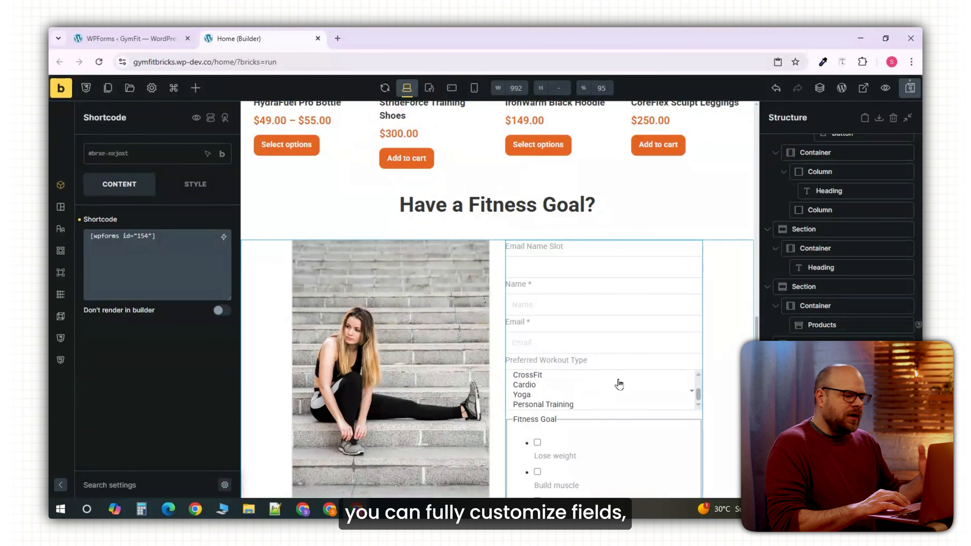
pyautogui.scroll(4, 699, 336)
pyautogui.scroll(-6, 703, 335)
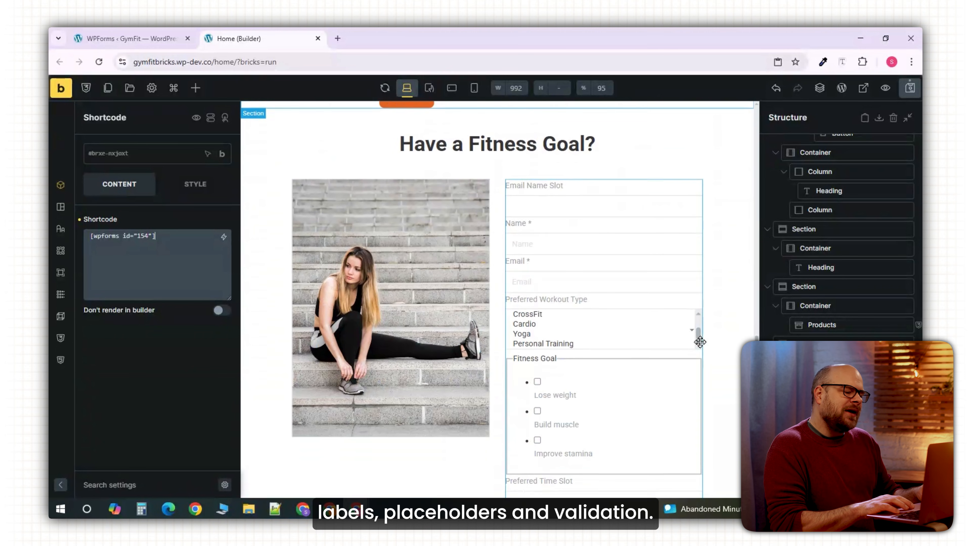
pyautogui.scroll(-1, 700, 342)
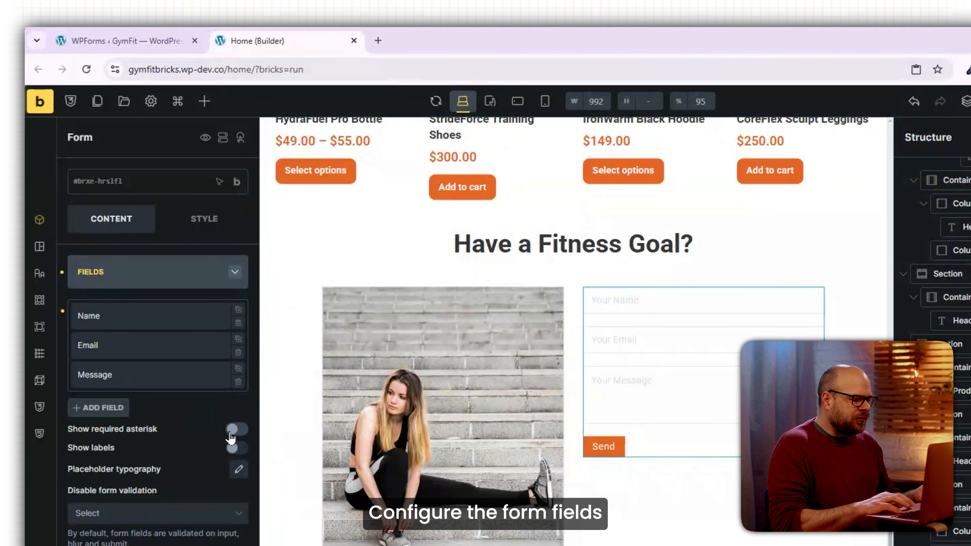
# Turn on the required asterisk for the form's fields and set the submit button text to "Get My Customized Plan"
pyautogui.click(236, 430)
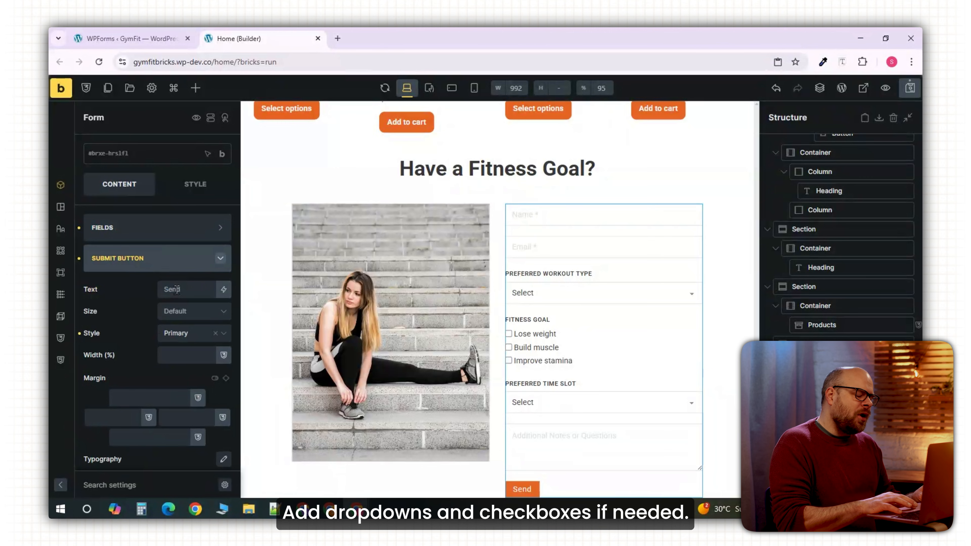
pyautogui.click(176, 289)
pyautogui.write('Get My Customized Plan')
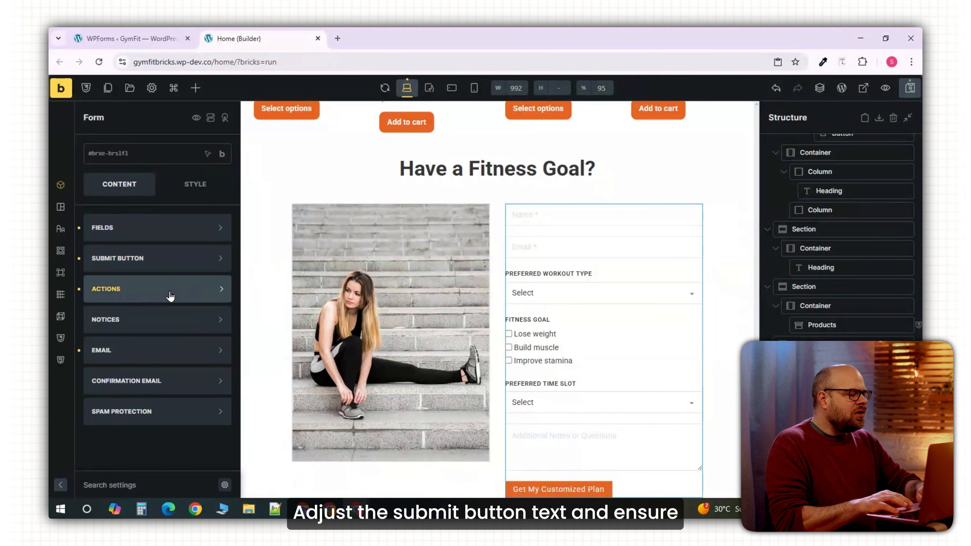
# Examine the form's after-submission action, success message and spam protection settings
pyautogui.click(170, 295)
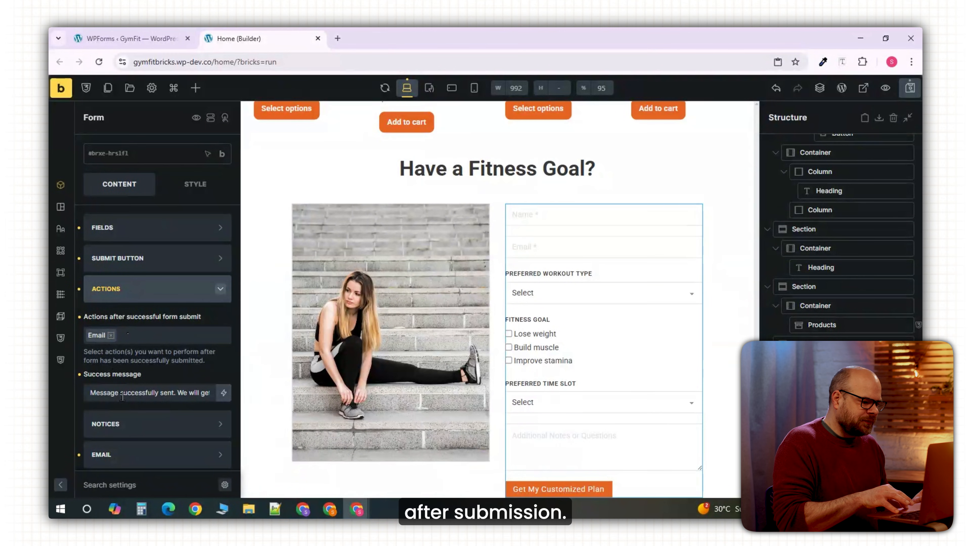
pyautogui.click(158, 397)
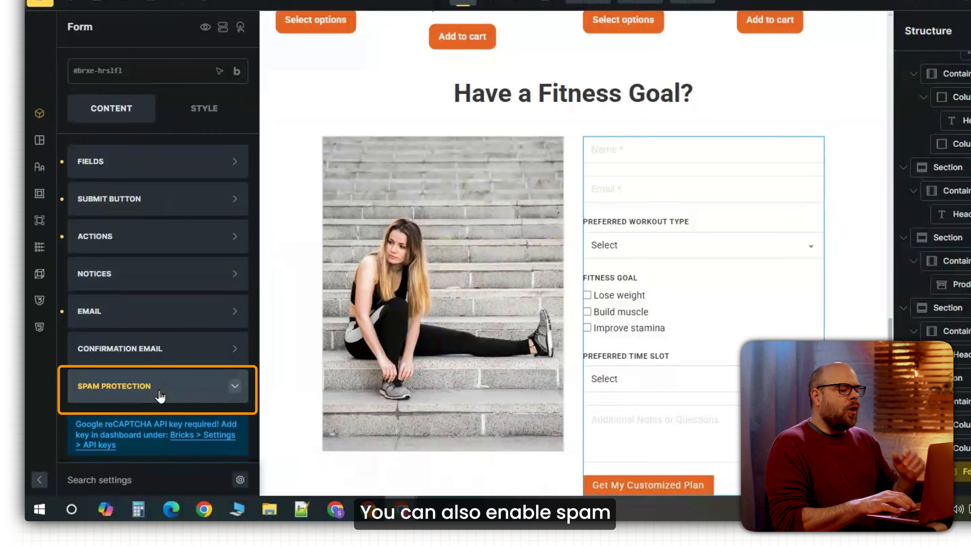
pyautogui.scroll(-5, 158, 396)
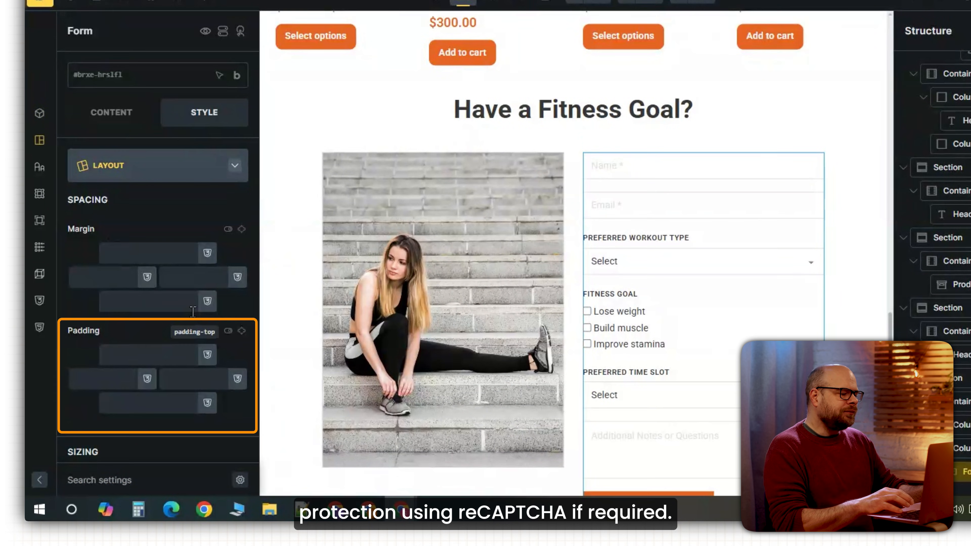
# Set the form's top and bottom padding to 20
pyautogui.click(149, 355)
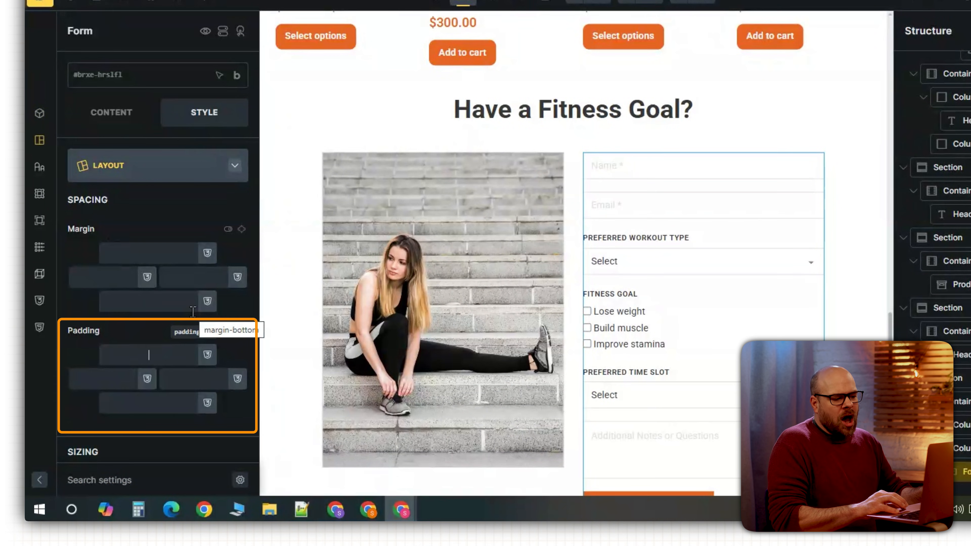
pyautogui.write('20')
pyautogui.click(146, 403)
pyautogui.write('20')
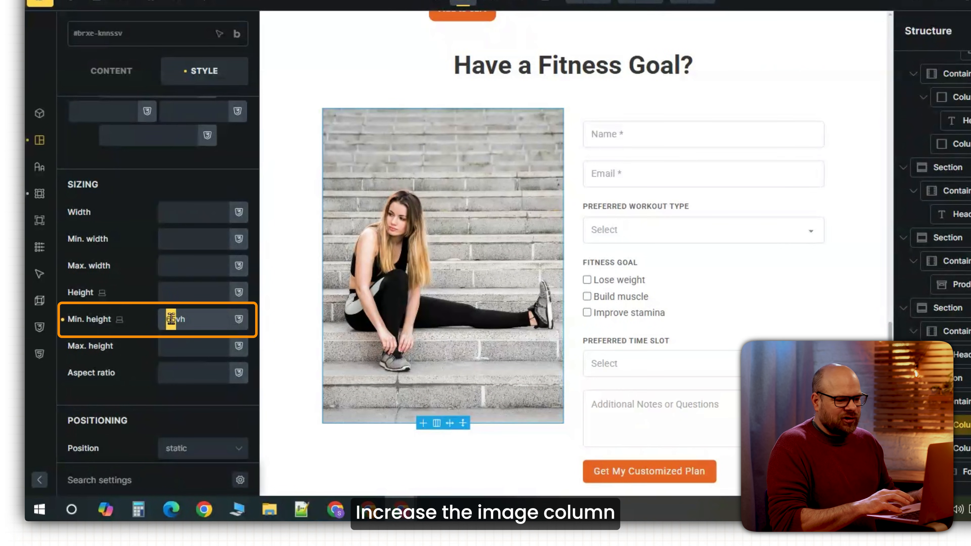
# Give the image column a 75vh minimum height and rounded corners of 20, with its parent container's cross axis centered
pyautogui.write('75')
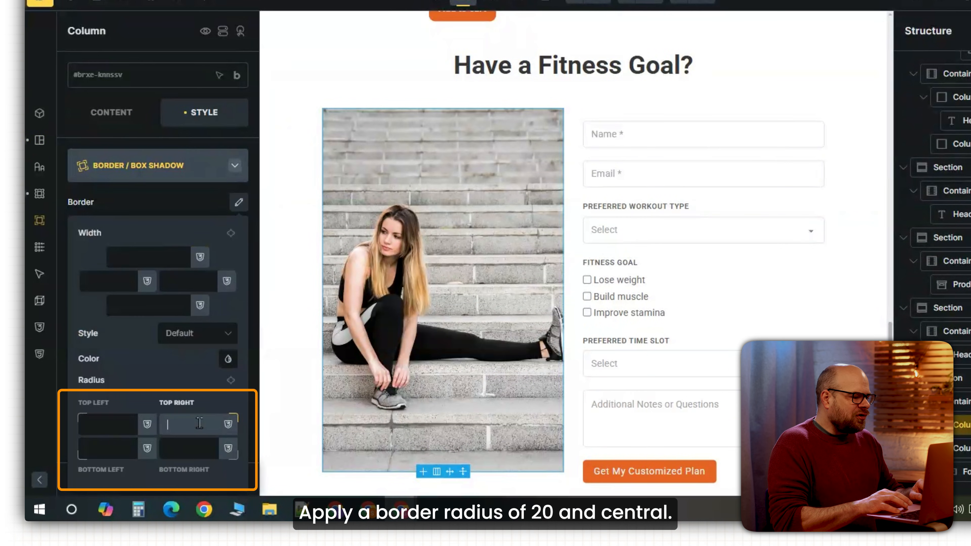
pyautogui.write('20')
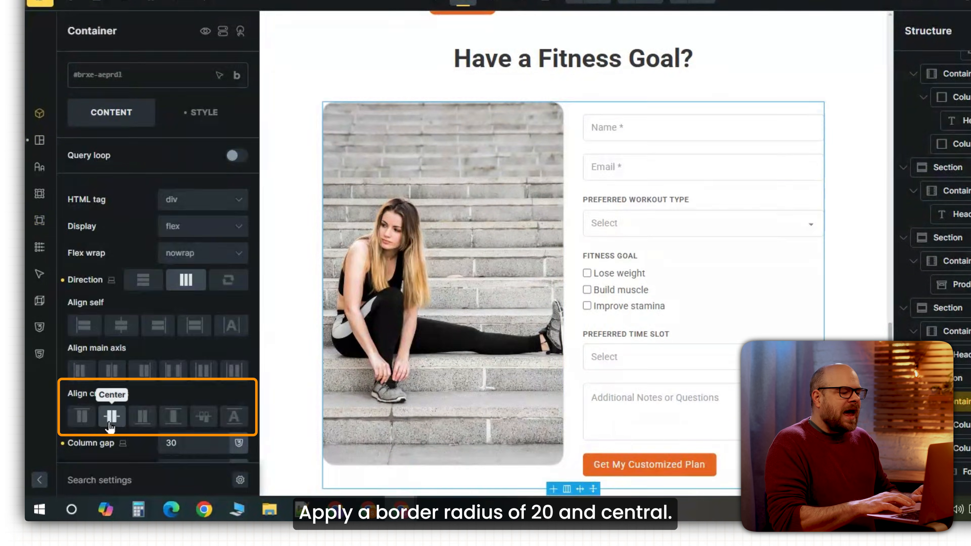
pyautogui.click(111, 416)
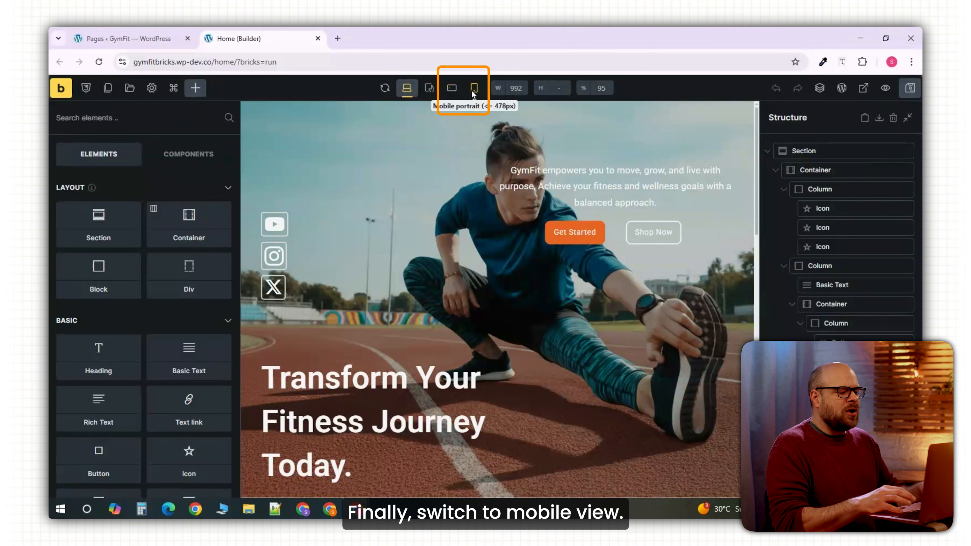
# For mobile portrait, set the hero's social icon column visibility to hidden and the hero text column's width to 100%
pyautogui.click(473, 92)
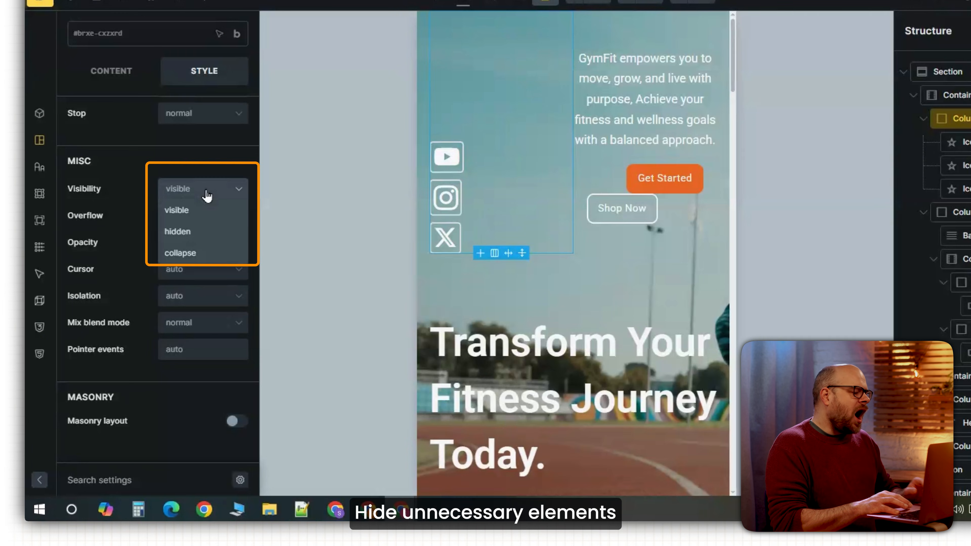
pyautogui.click(182, 238)
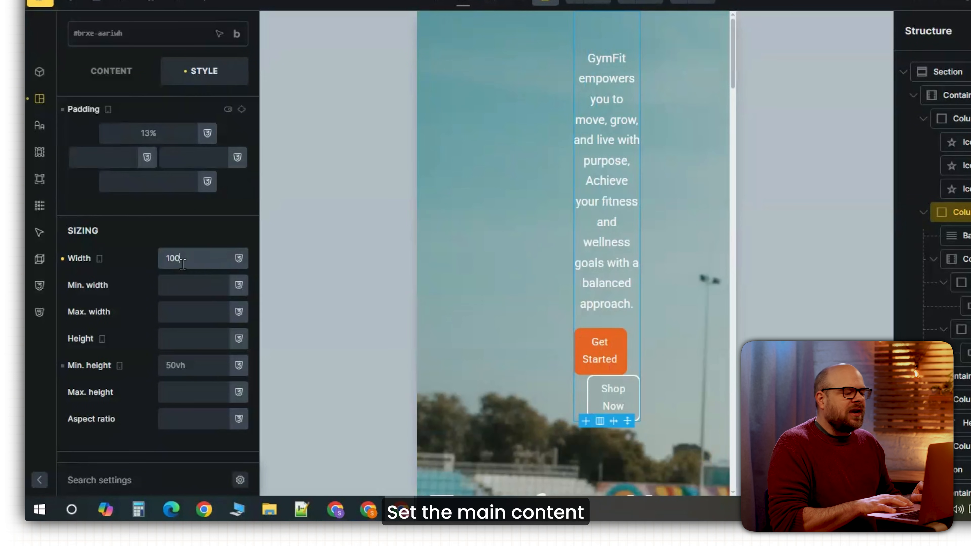
pyautogui.click(183, 263)
pyautogui.write('100')
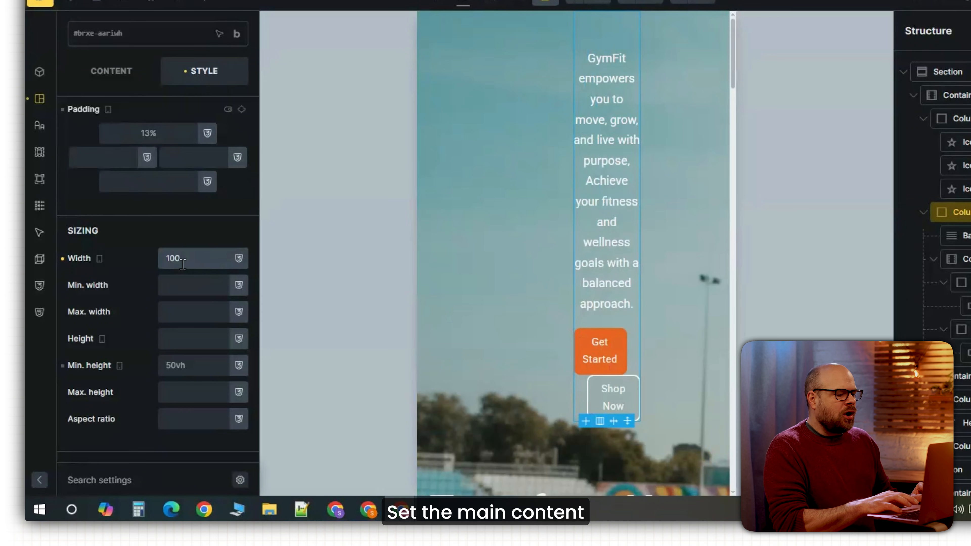
pyautogui.write('%')
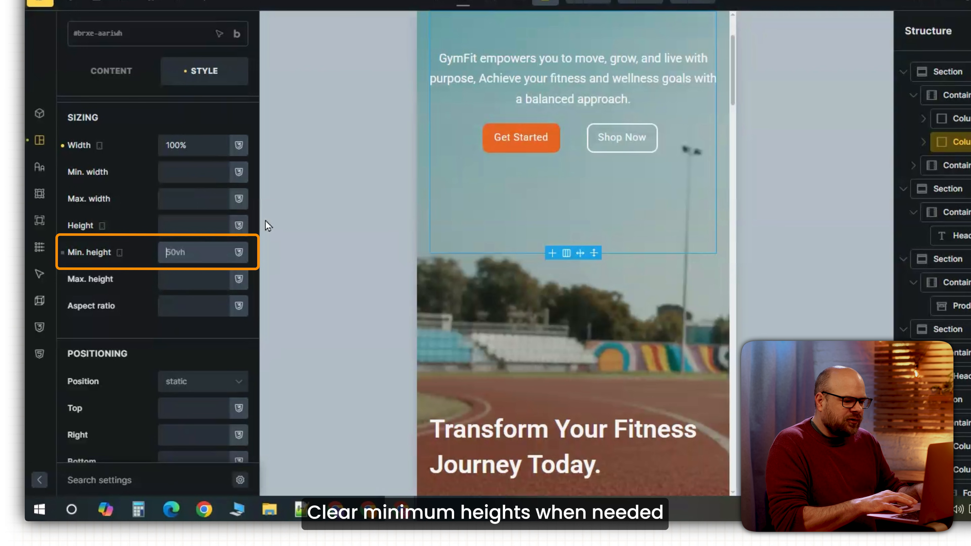
# Set the hero text column's mobile minimum height to 45vh and its top padding to 20
pyautogui.write('45')
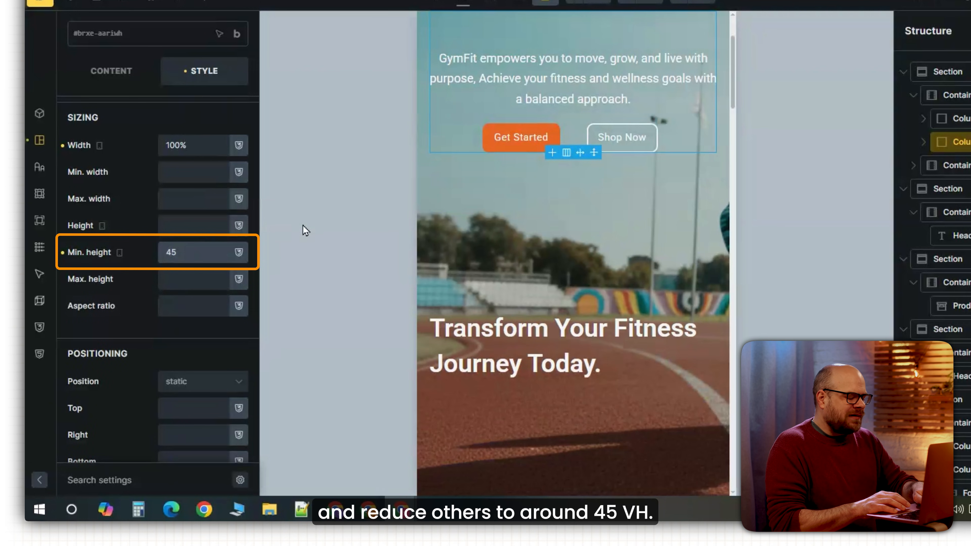
pyautogui.write('vh')
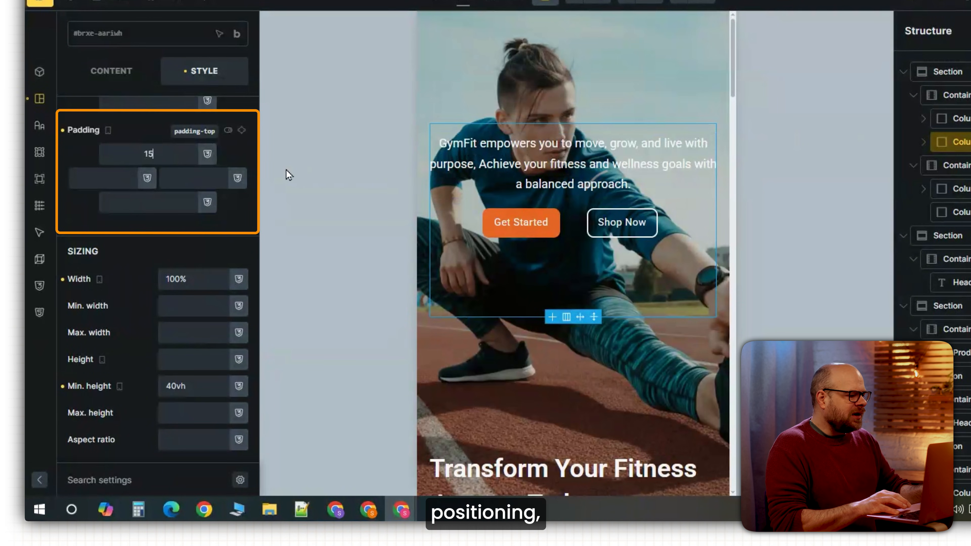
pyautogui.press('BackSpace')
pyautogui.press('BackSpace')
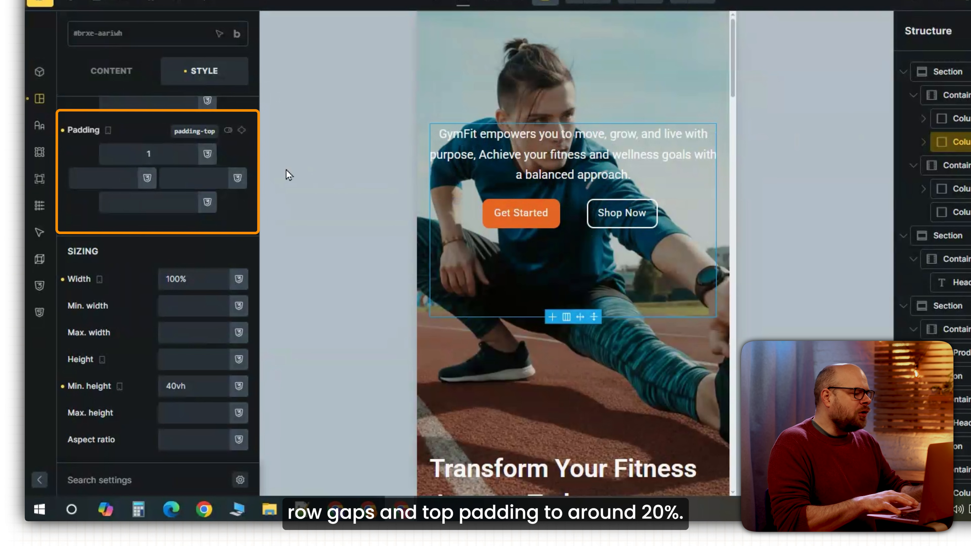
pyautogui.write('20')
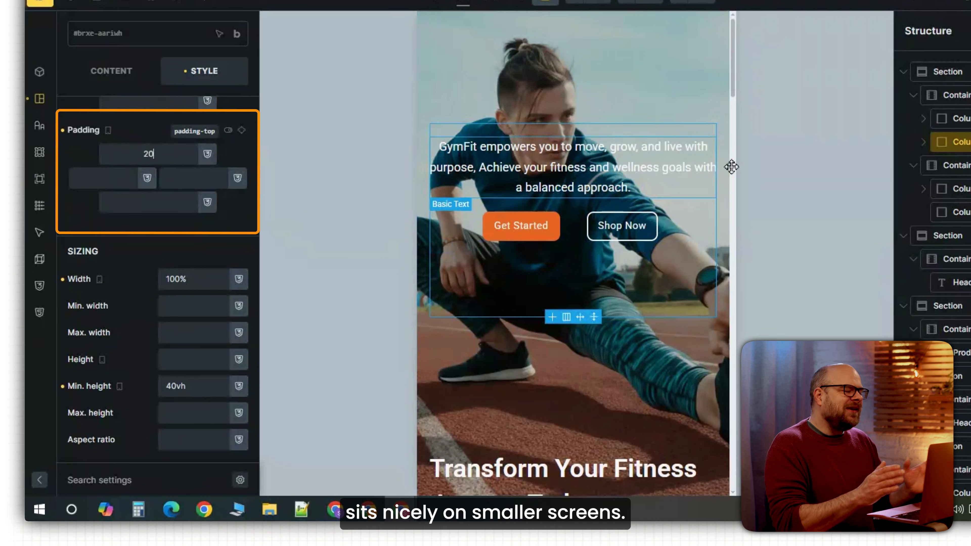
# Set the mobile minimum height to 45vh for the hero heading column and 60vh for the fitness image column
pyautogui.click(965, 189)
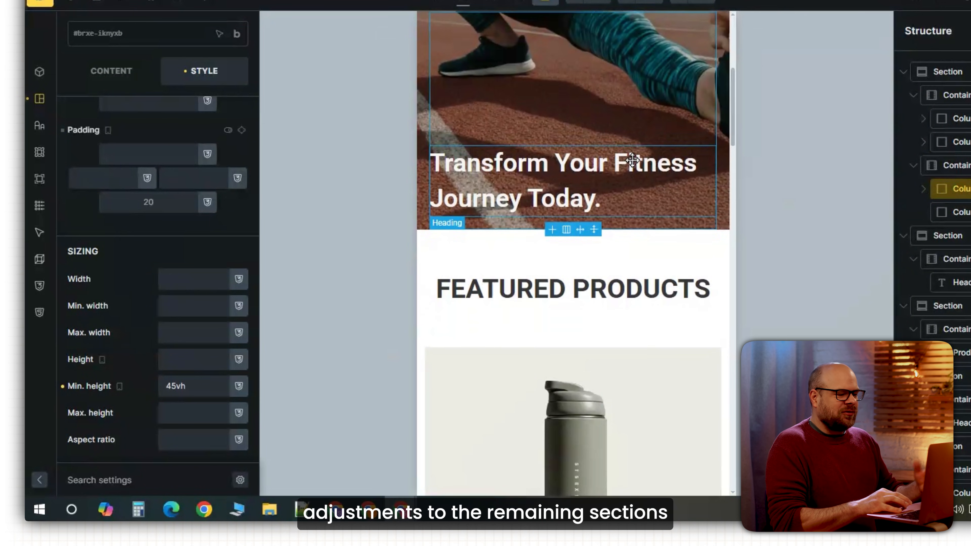
pyautogui.scroll(2, 628, 160)
pyautogui.scroll(2, 607, 105)
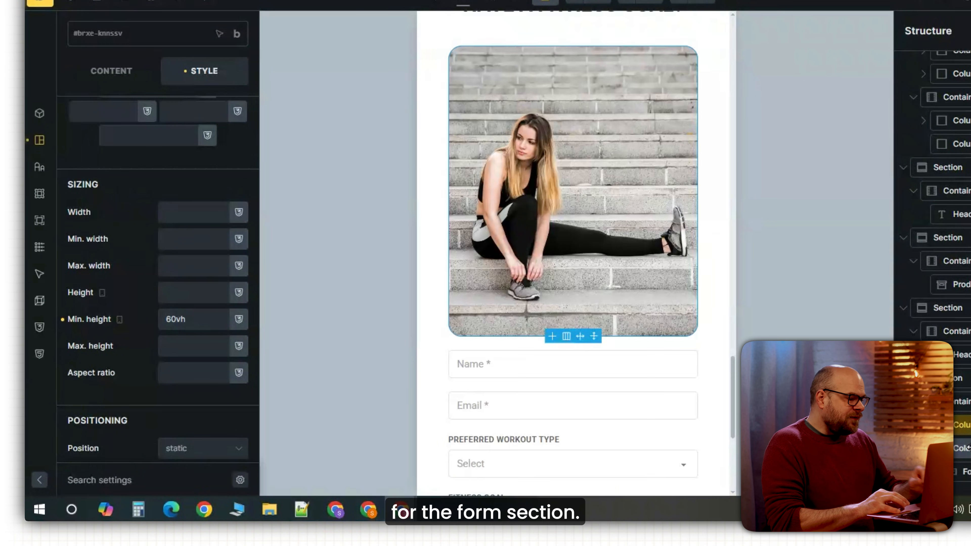
# Set the form column's top and bottom padding to 20 for mobile
pyautogui.scroll(-5, 449, 214)
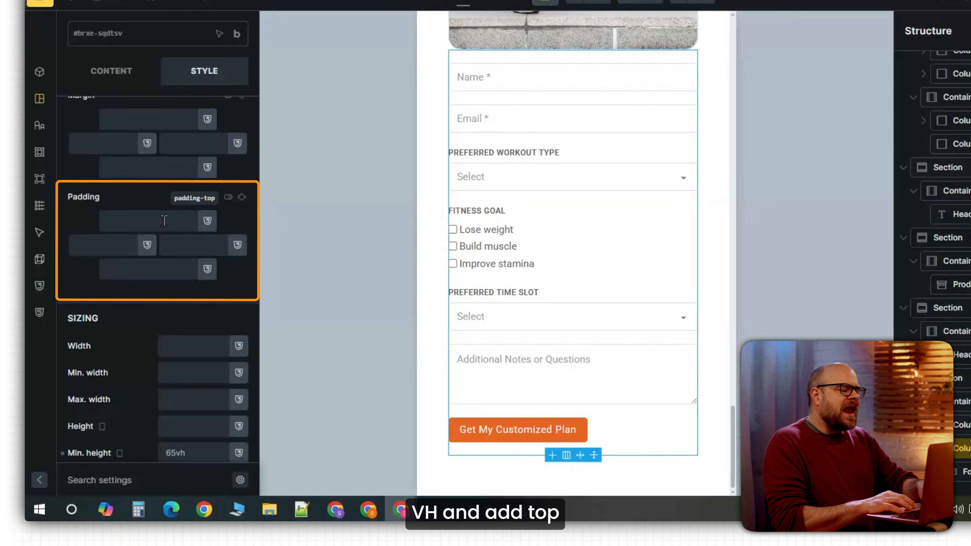
pyautogui.click(147, 268)
pyautogui.write('20')
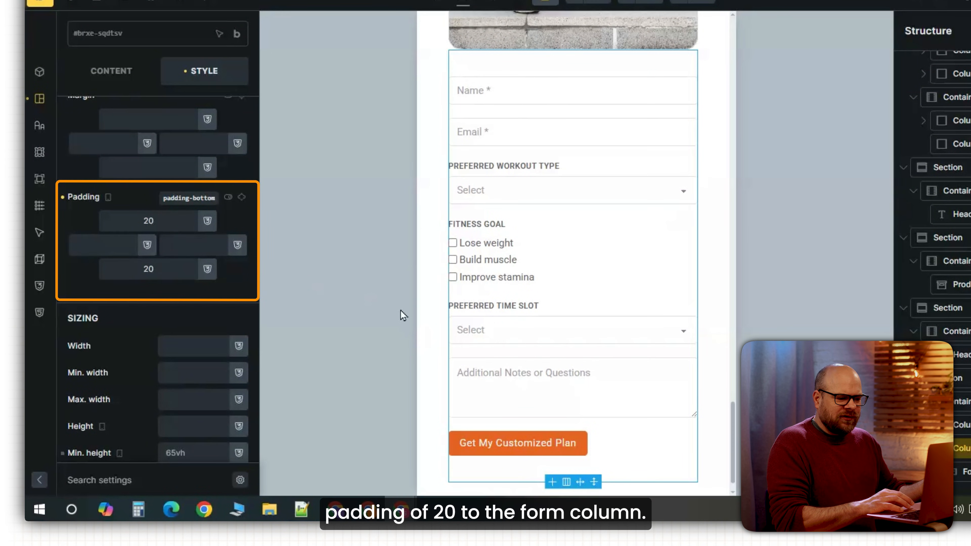
pyautogui.scroll(-1, 613, 316)
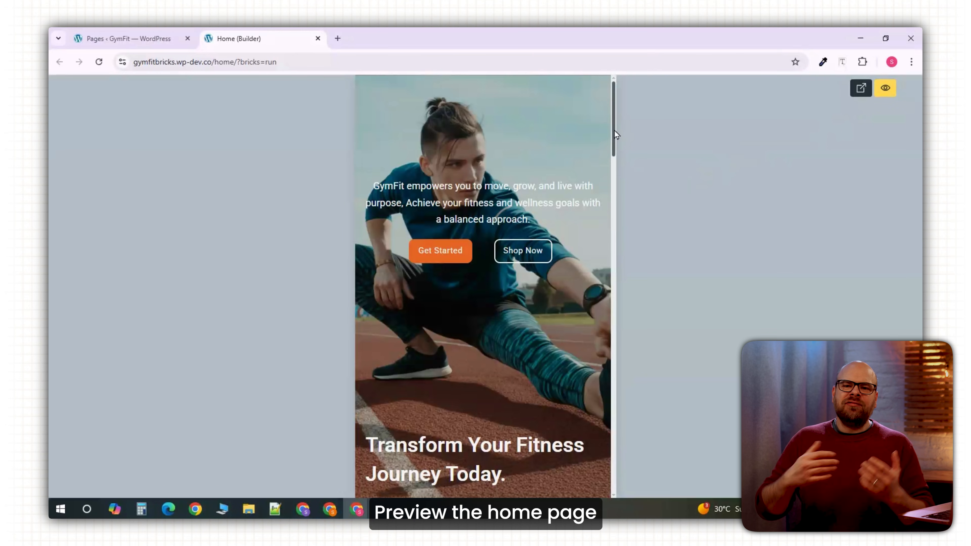
# Preview the home page in mobile portrait and examine the layout of the hero and featured products sections
pyautogui.moveTo(614, 130); pyautogui.dragTo(617, 187)
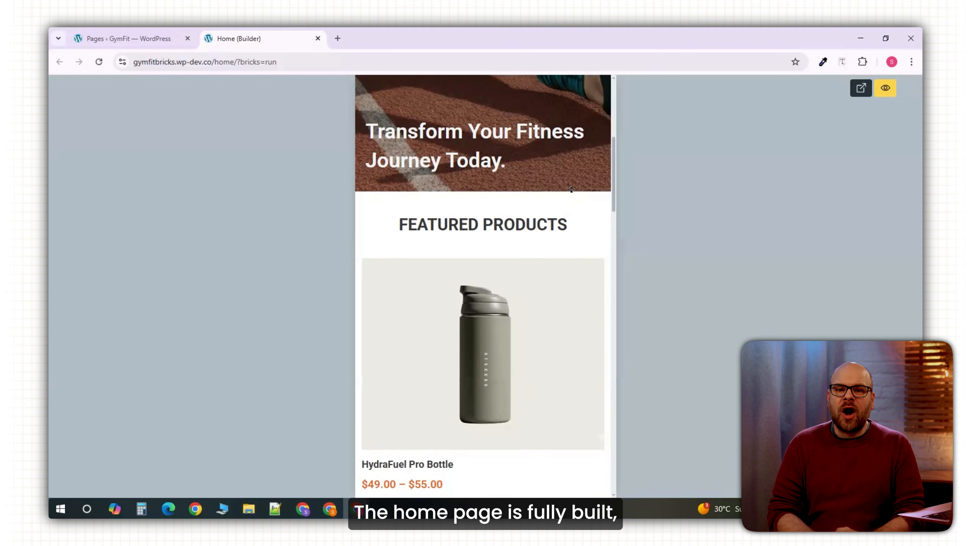
pyautogui.scroll(5, 572, 199)
pyautogui.scroll(3, 574, 170)
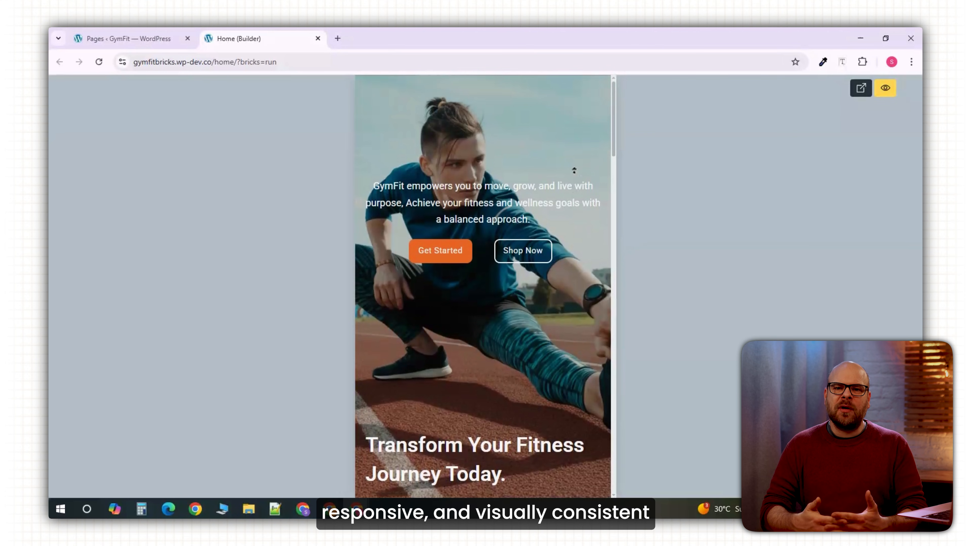
pyautogui.scroll(-10, 574, 194)
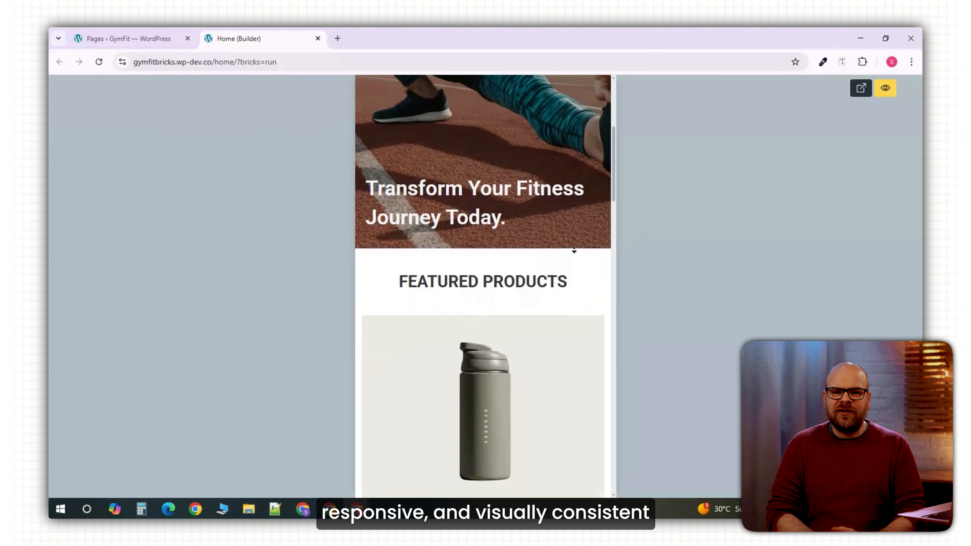
pyautogui.scroll(-6, 574, 250)
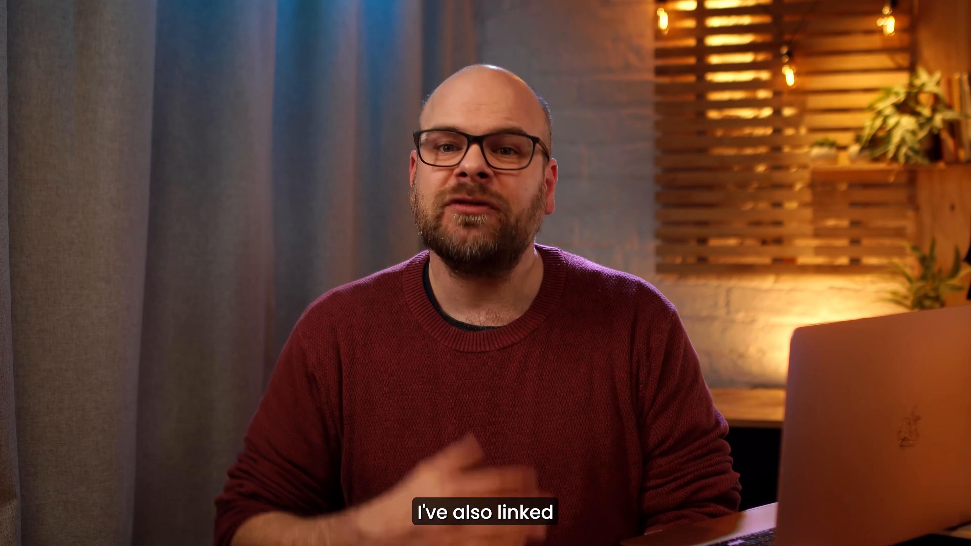